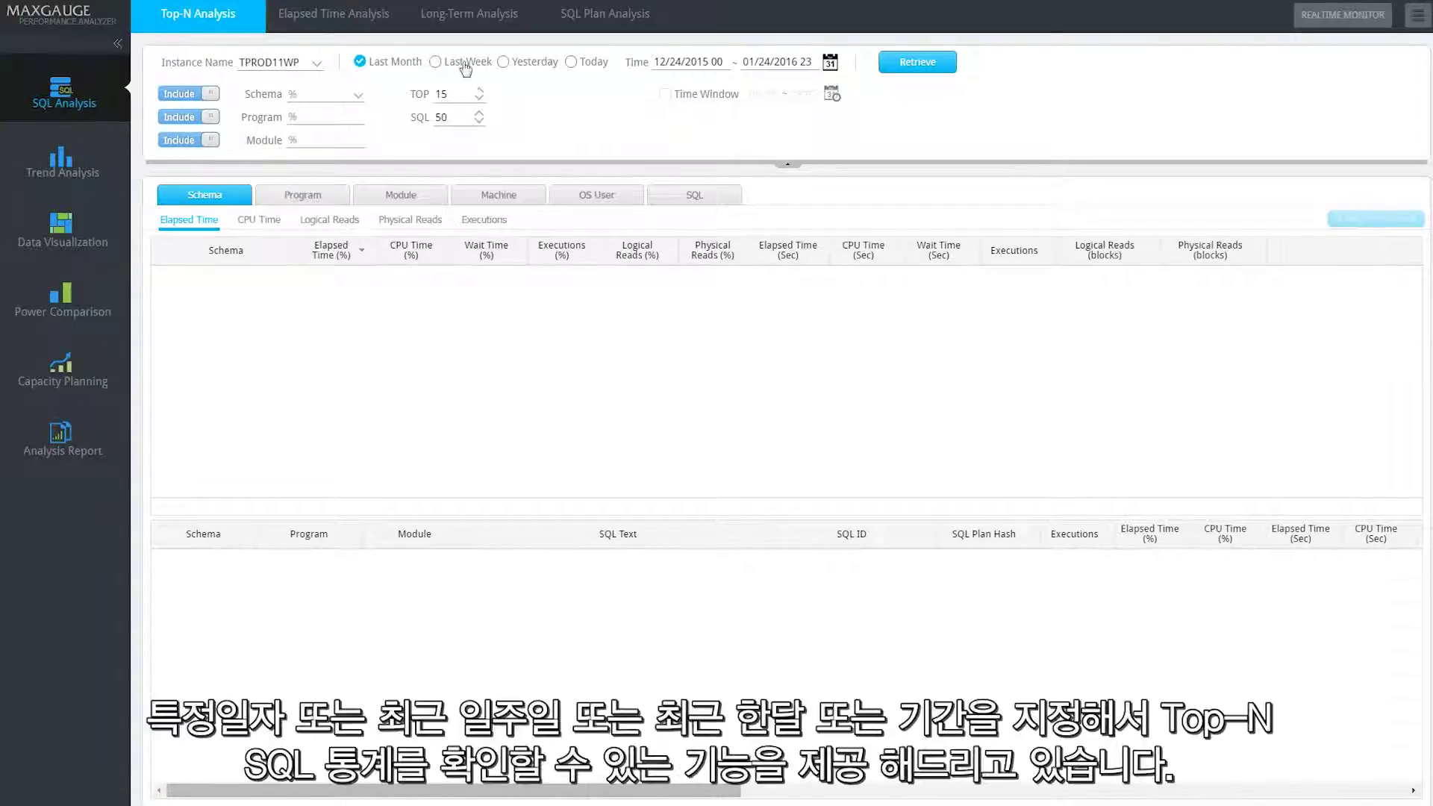
# Step: Try the Yesterday, Today and Last Week period presets, return to Last Month, and look at the custom time range calendar without changing it
pyautogui.click(501, 67)
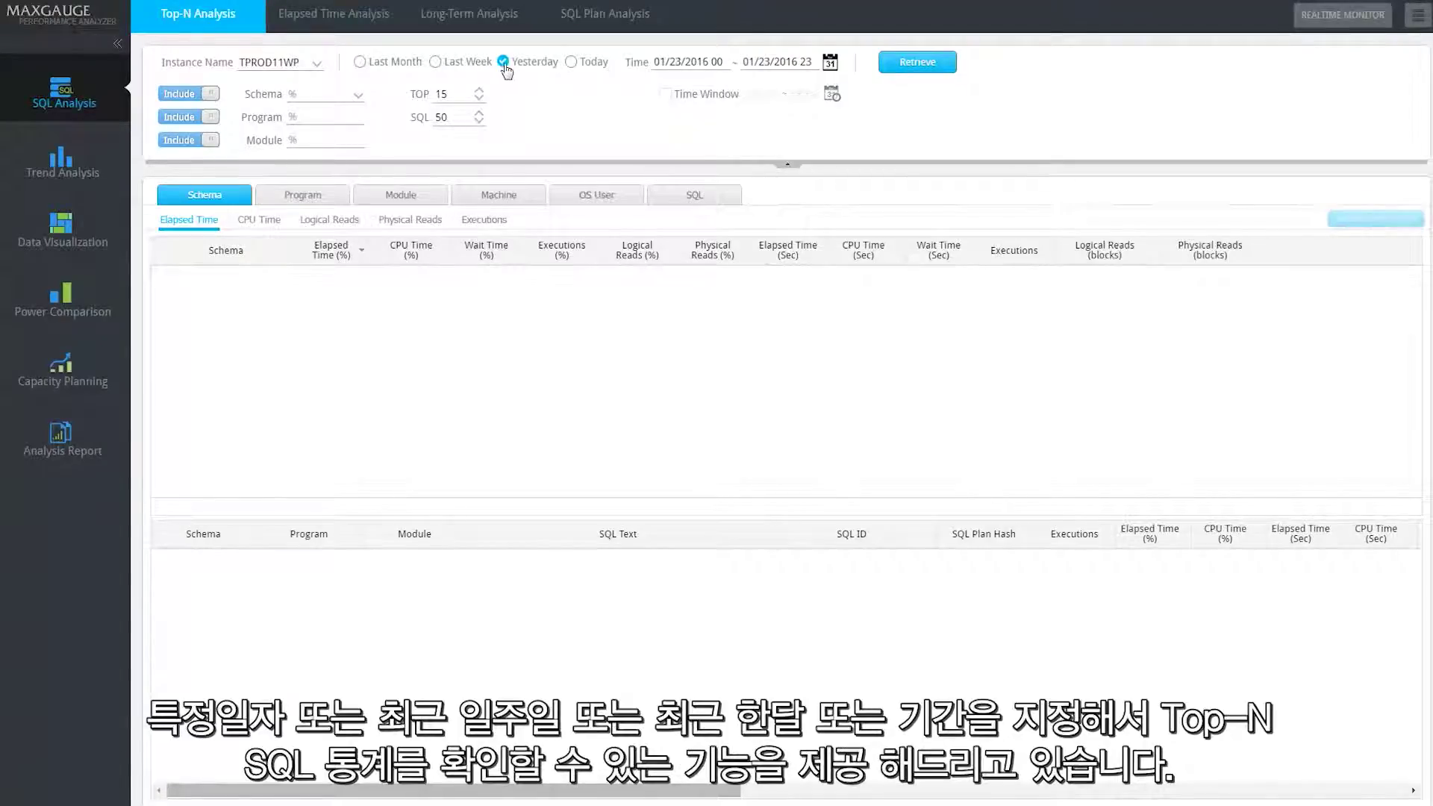
pyautogui.click(571, 64)
pyautogui.click(434, 64)
pyautogui.click(360, 64)
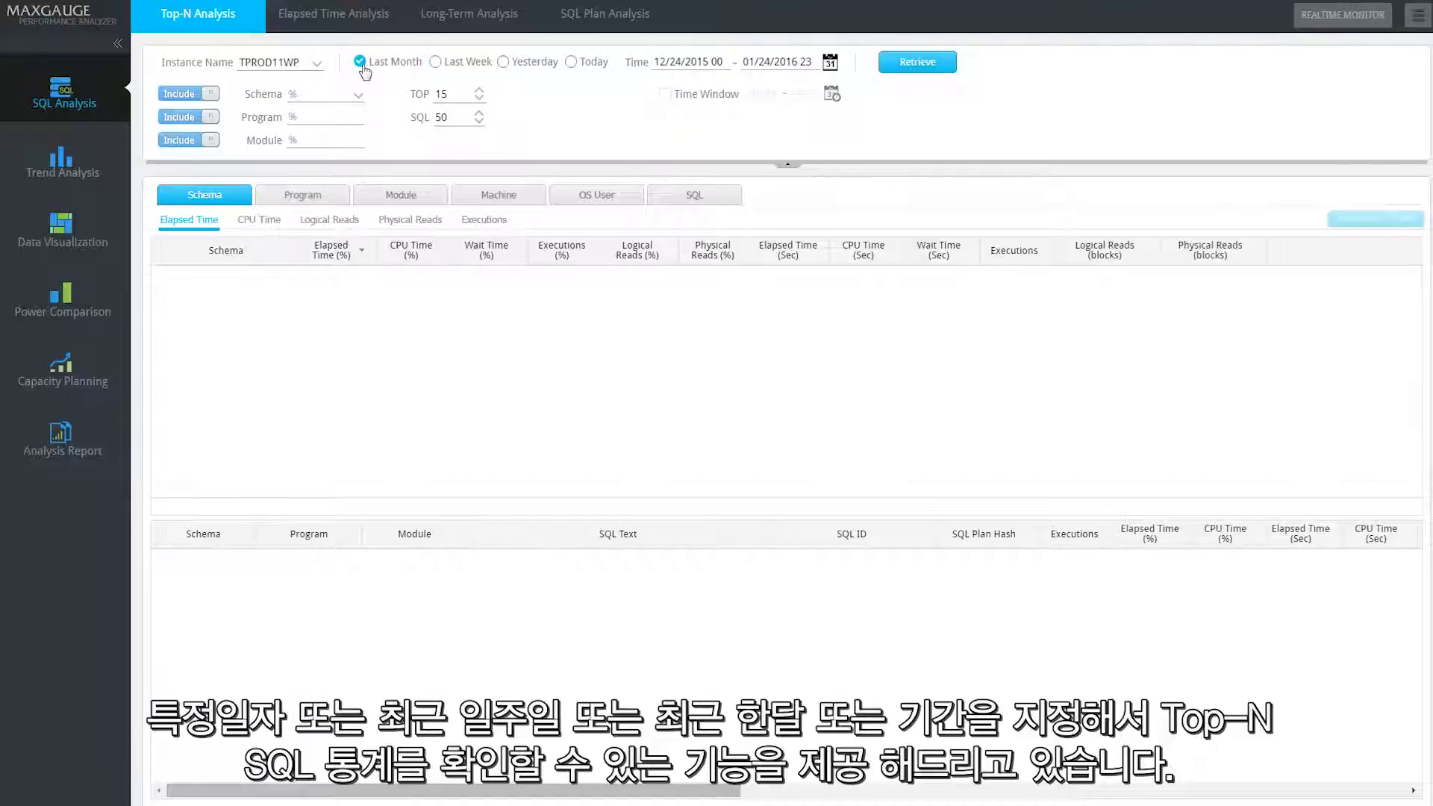
pyautogui.click(831, 64)
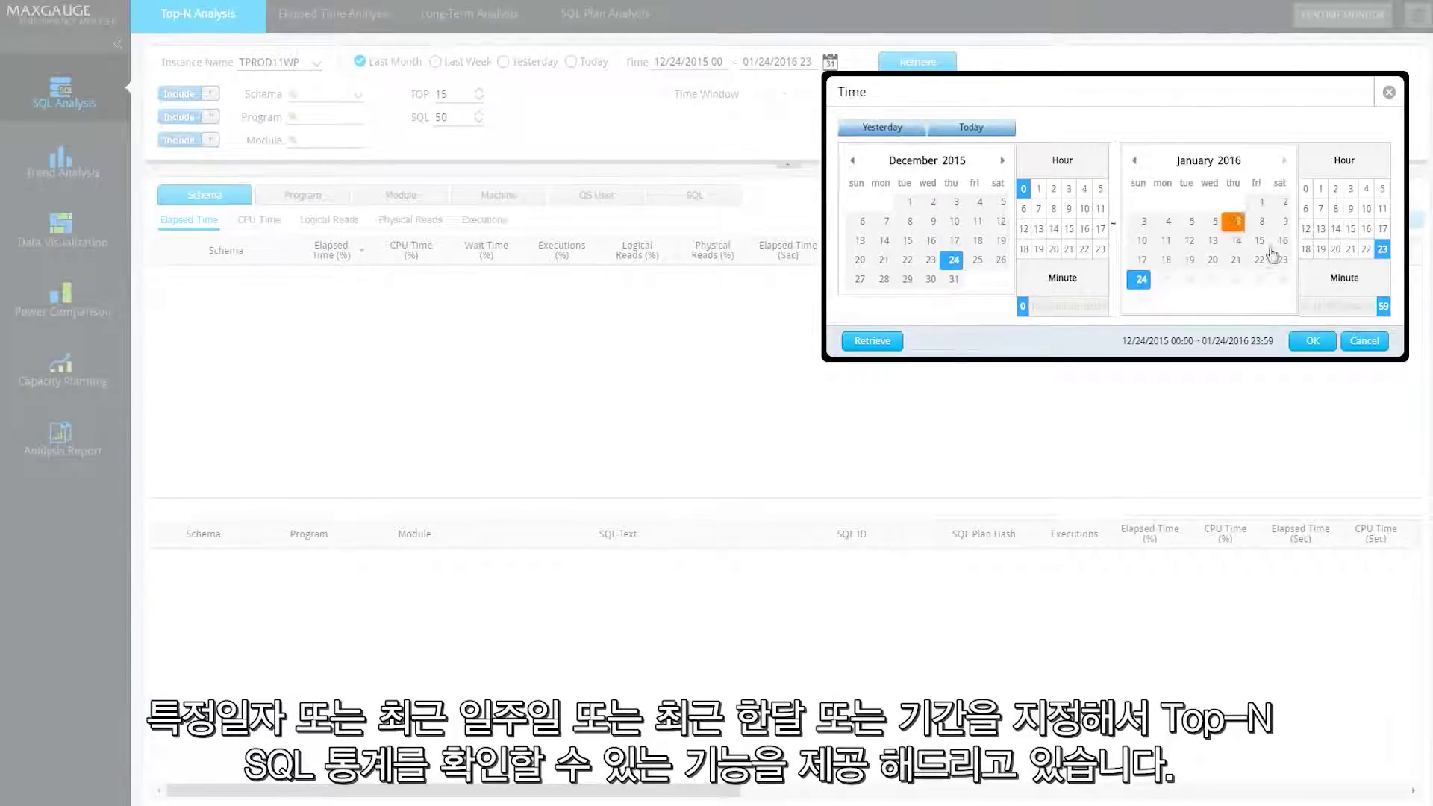
pyautogui.click(1347, 342)
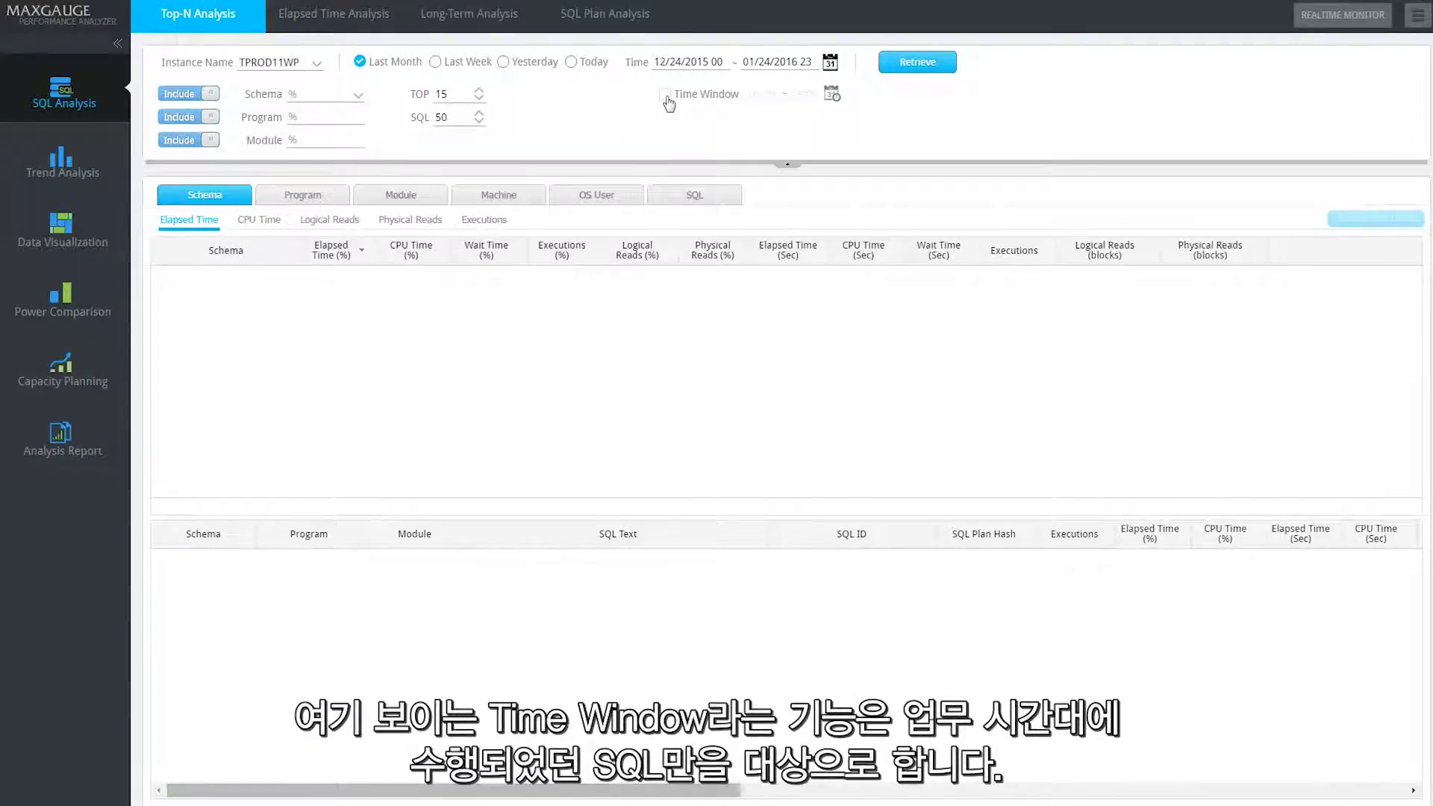
# Step: Try switching the Time Window filter on and off and toggling the schema filter between Include and Exclude
pyautogui.click(665, 97)
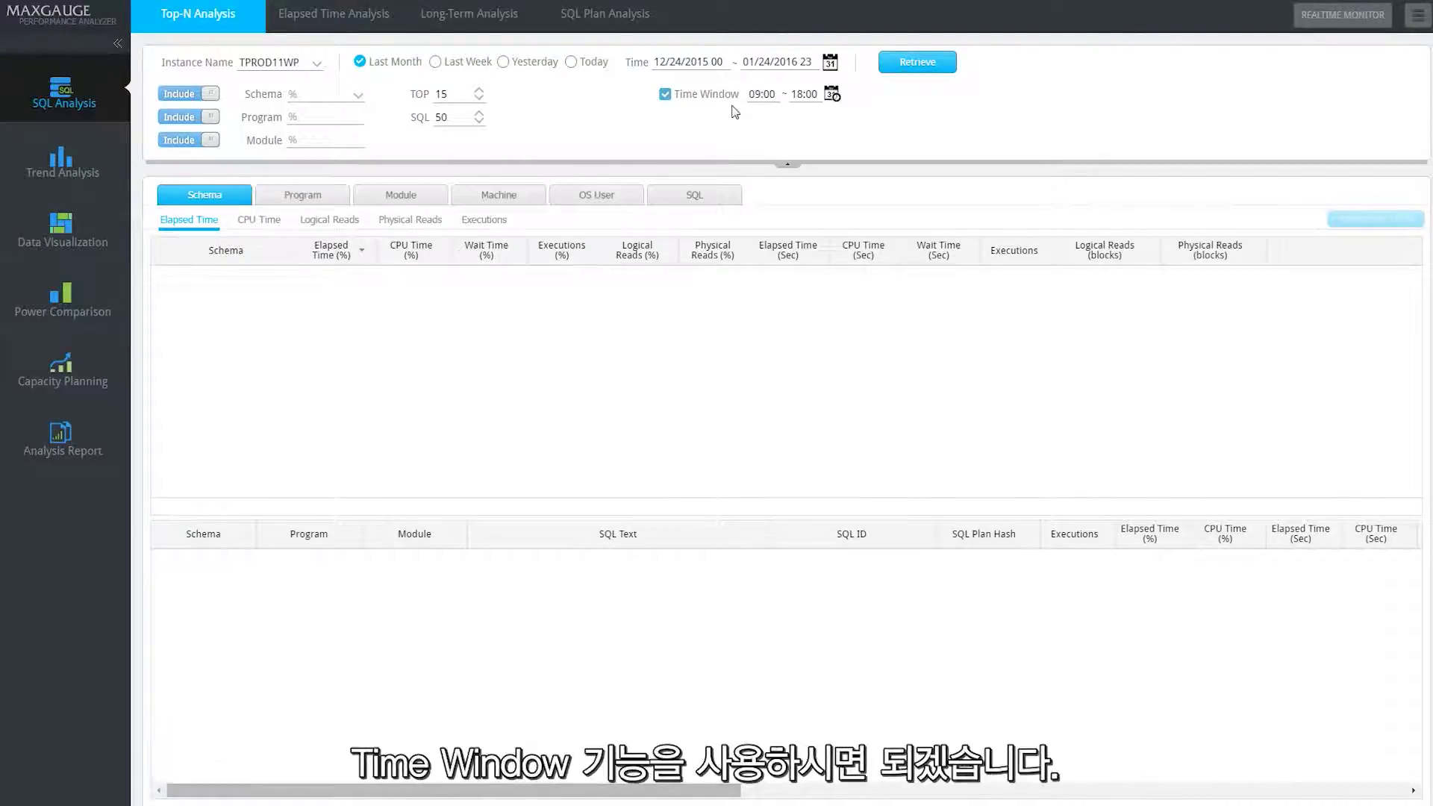
pyautogui.click(666, 97)
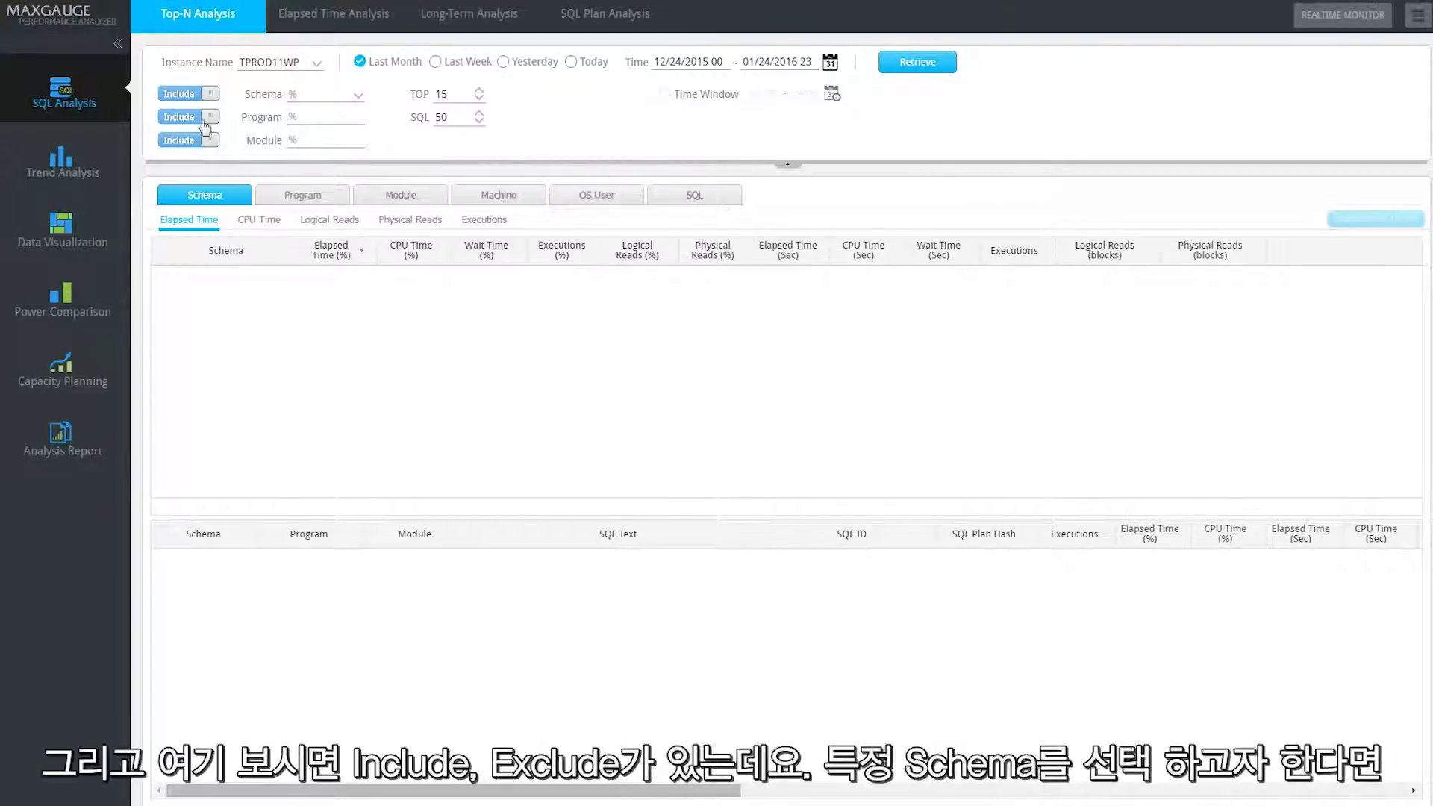
pyautogui.click(199, 95)
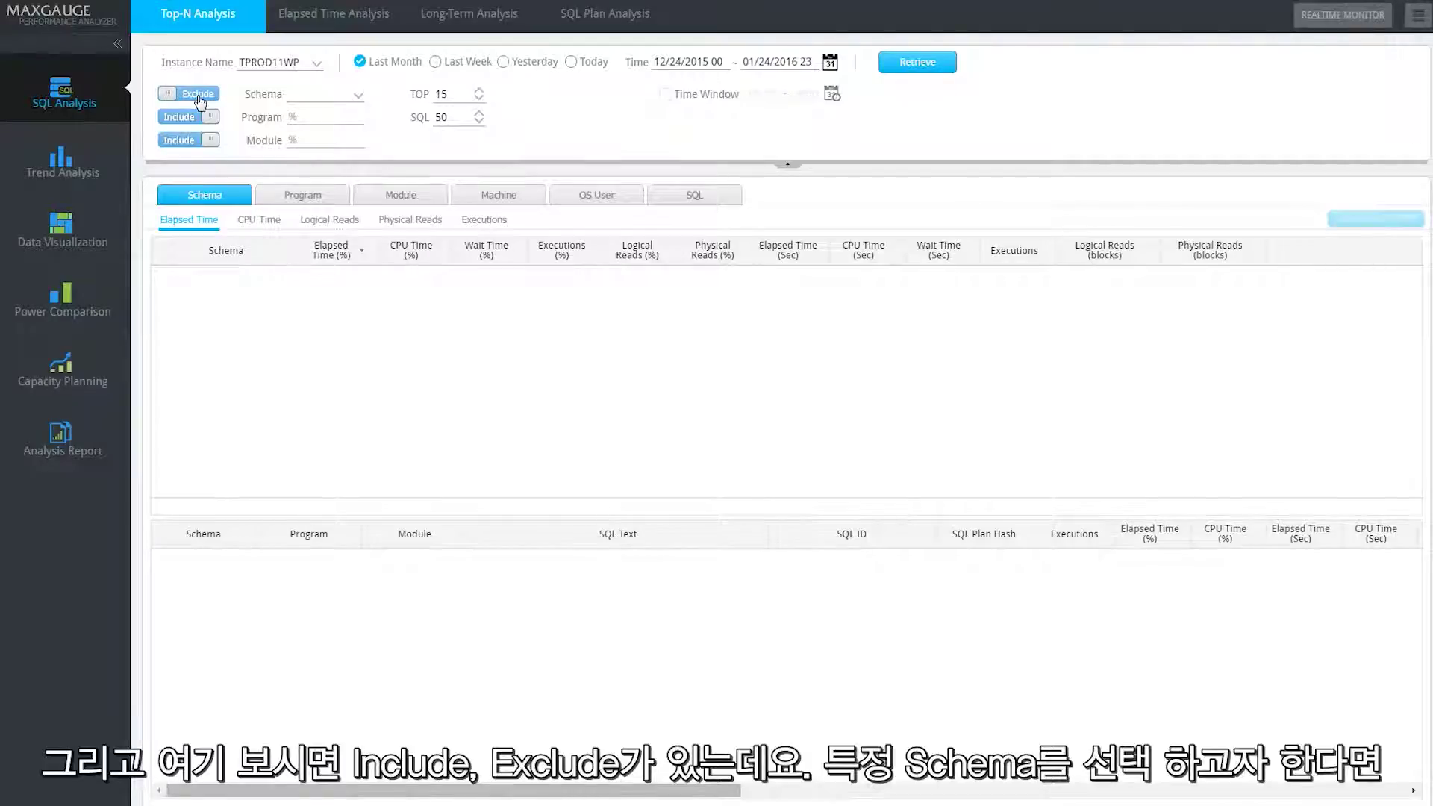
pyautogui.click(198, 96)
# Step: Try including the SOE and SCOTT schemas in the schema filter, and remove SCOTT again
pyautogui.click(358, 98)
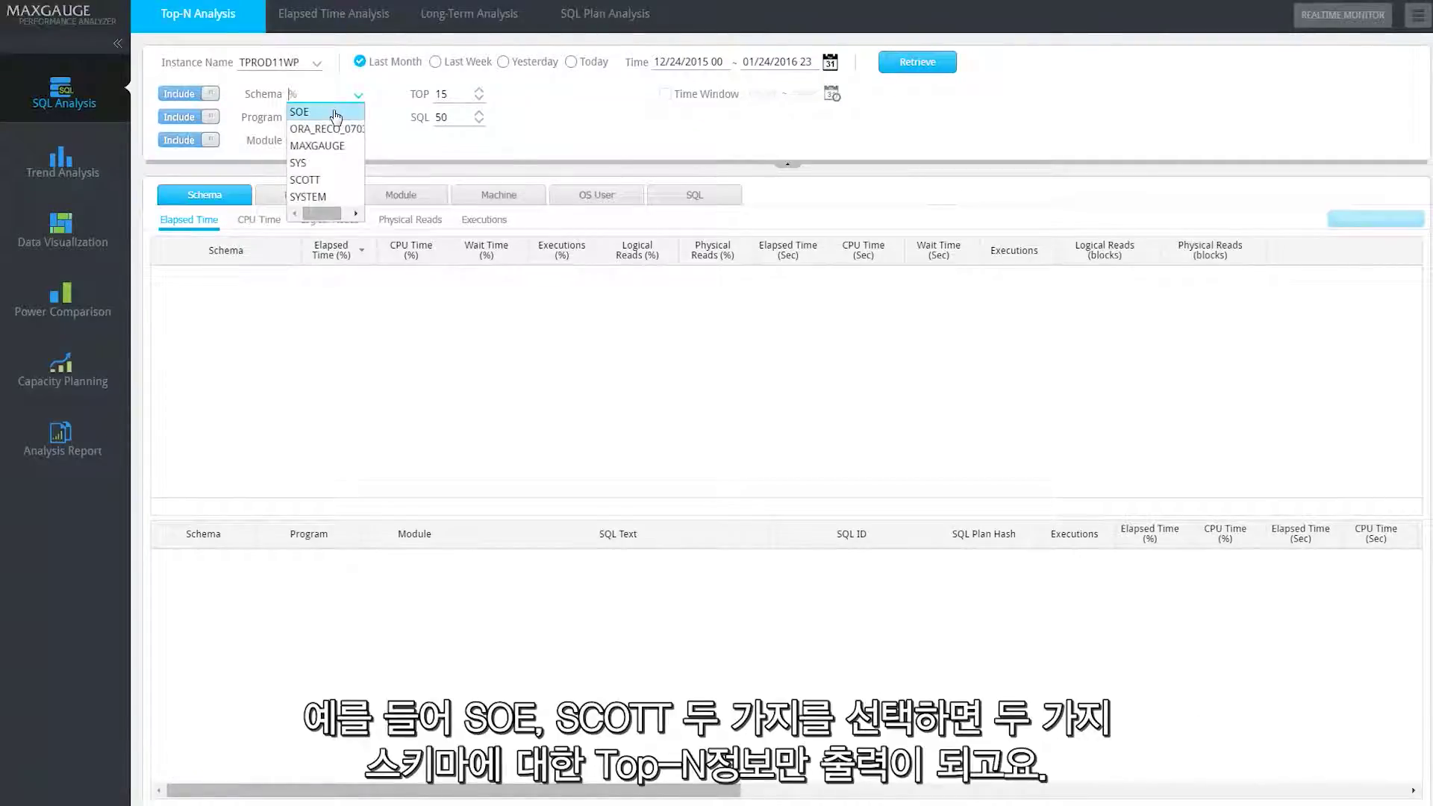
pyautogui.click(335, 113)
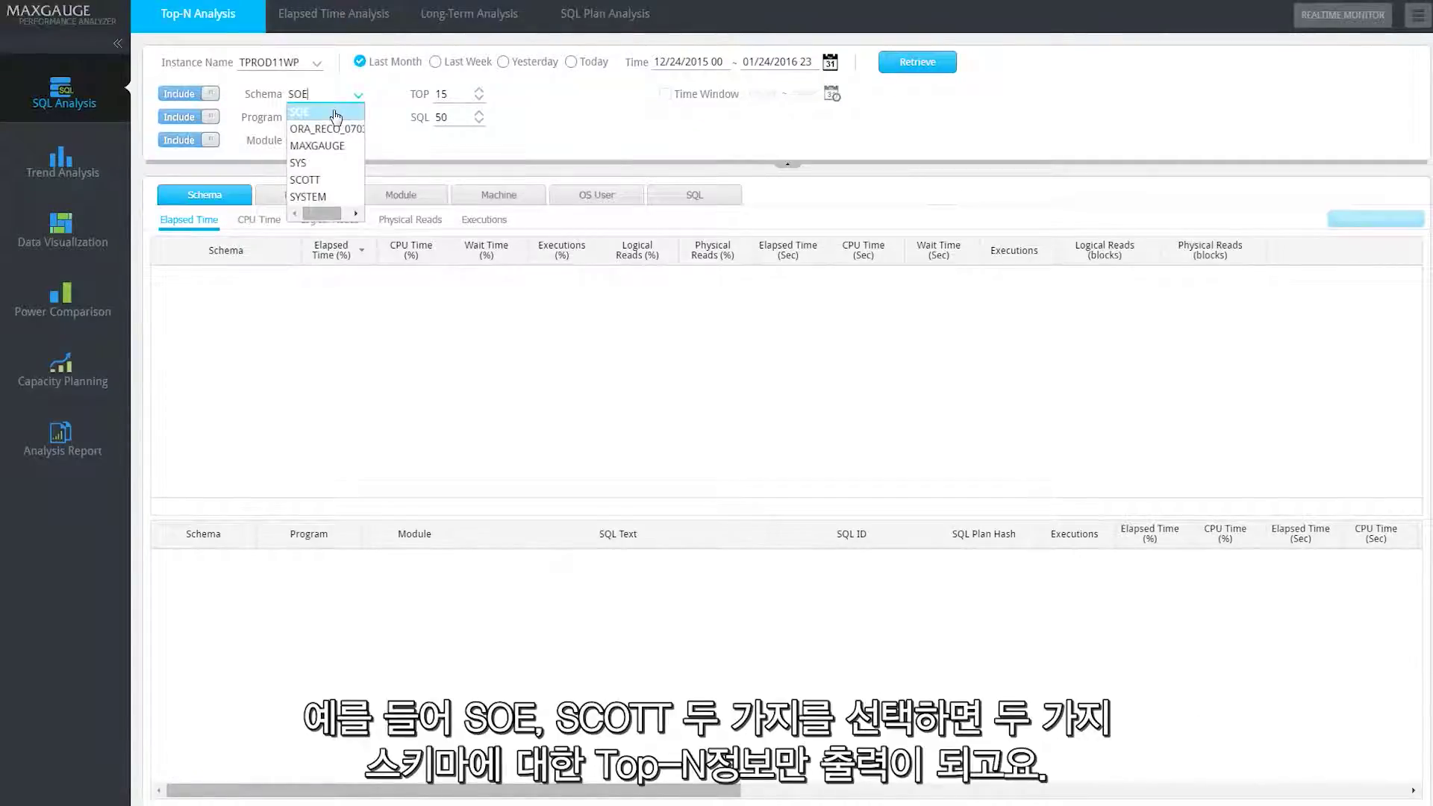
pyautogui.click(331, 182)
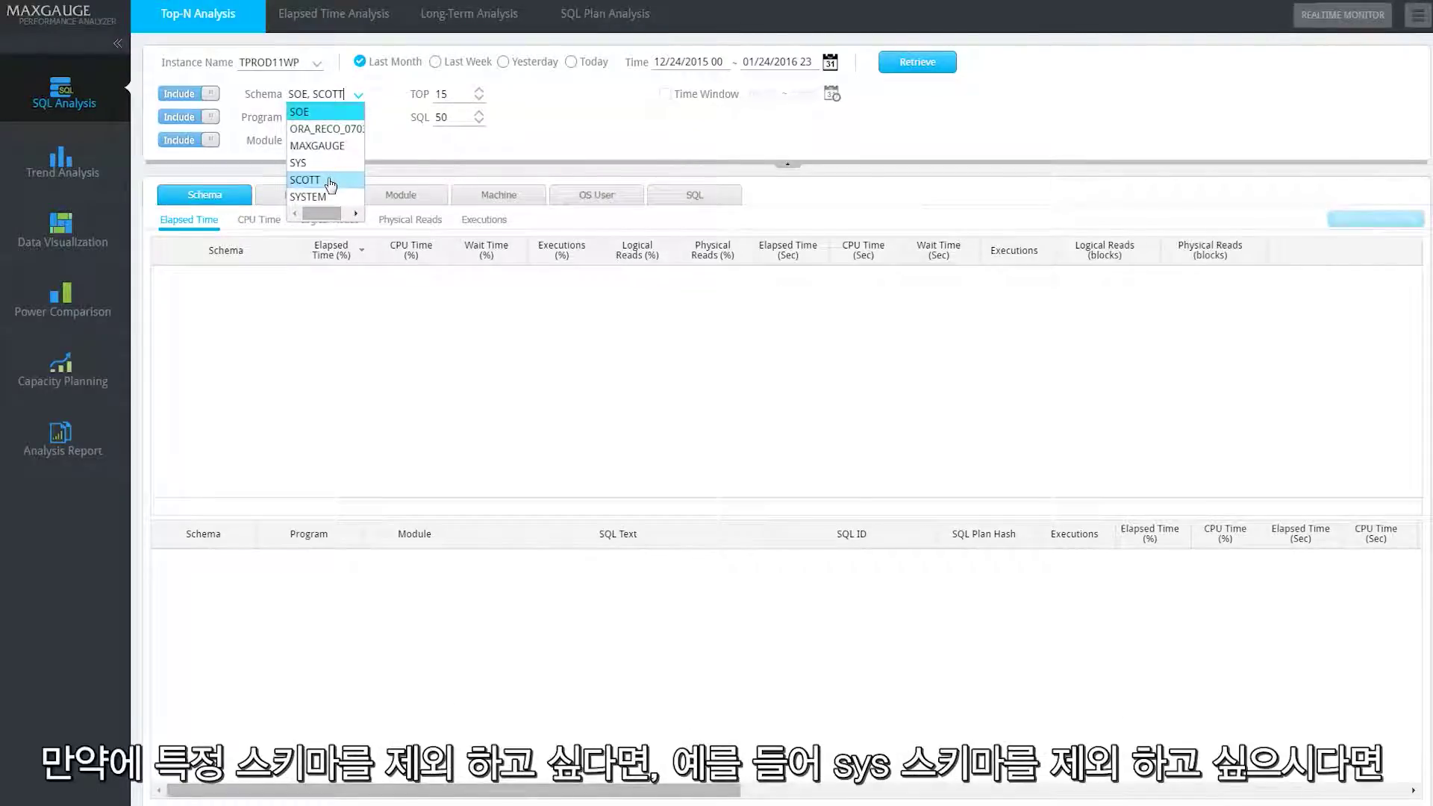
pyautogui.click(329, 182)
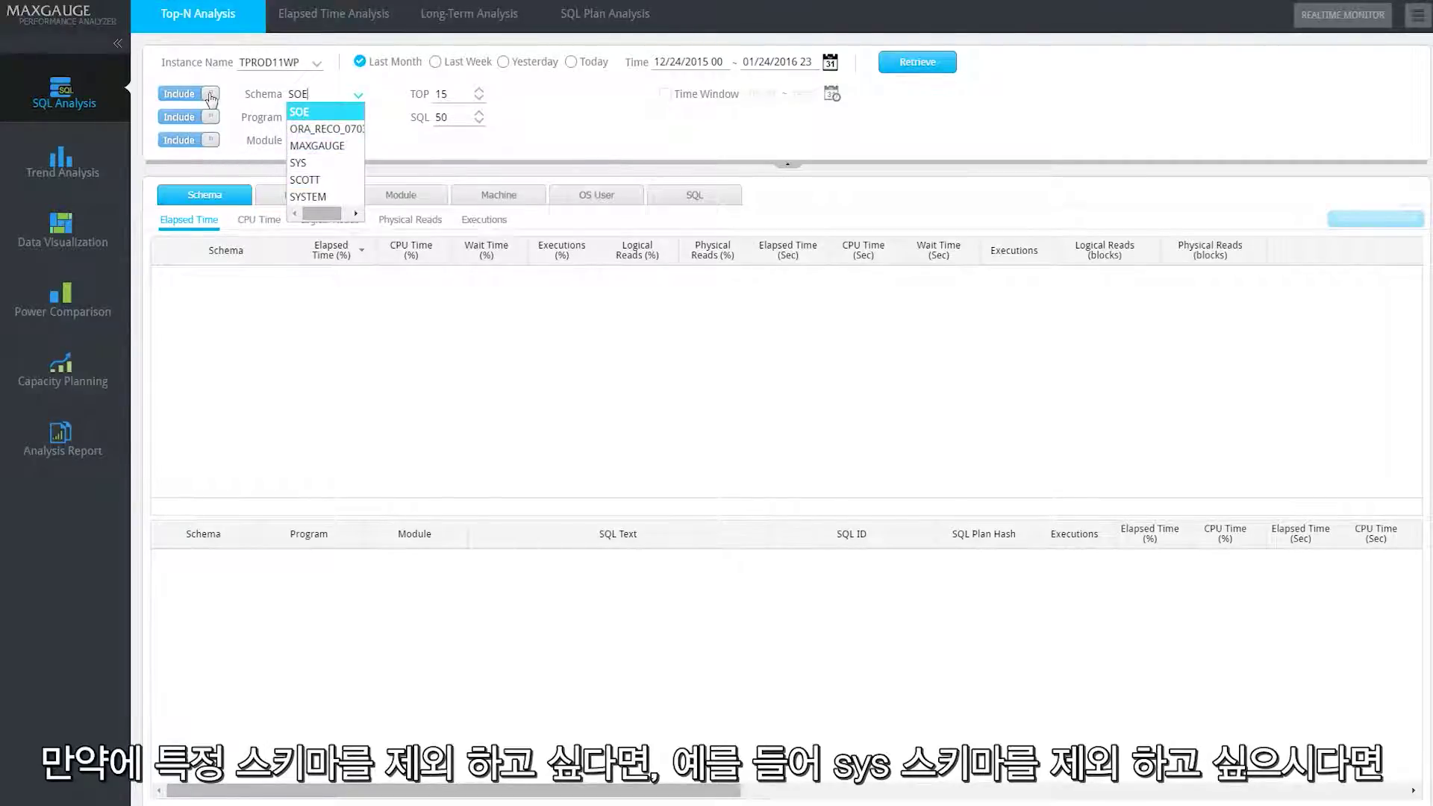
# Step: Retrieve the last month's Top-N statistics with the SYS schema excluded and the Time Window limited to 09:00–18:00
pyautogui.click(301, 163)
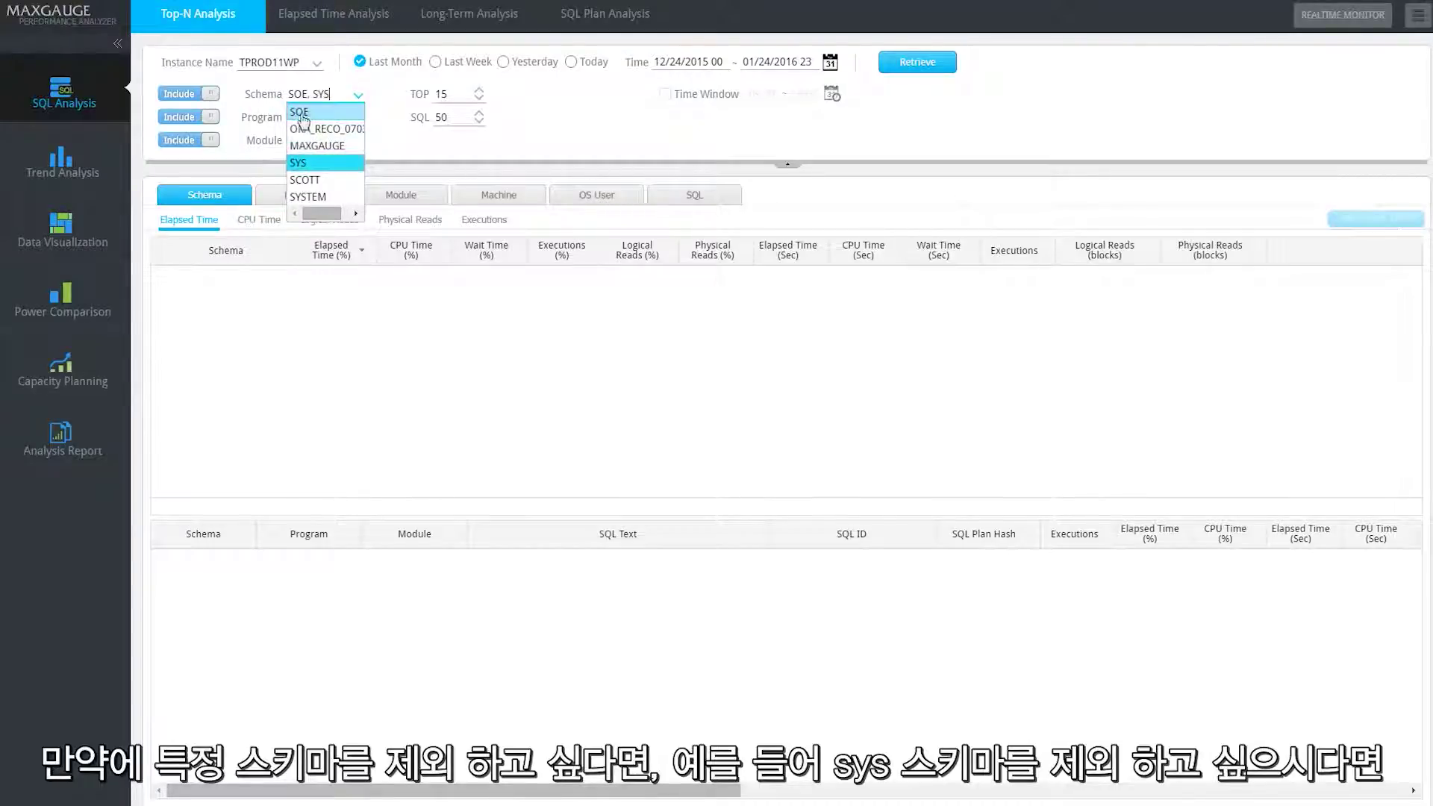
pyautogui.click(209, 95)
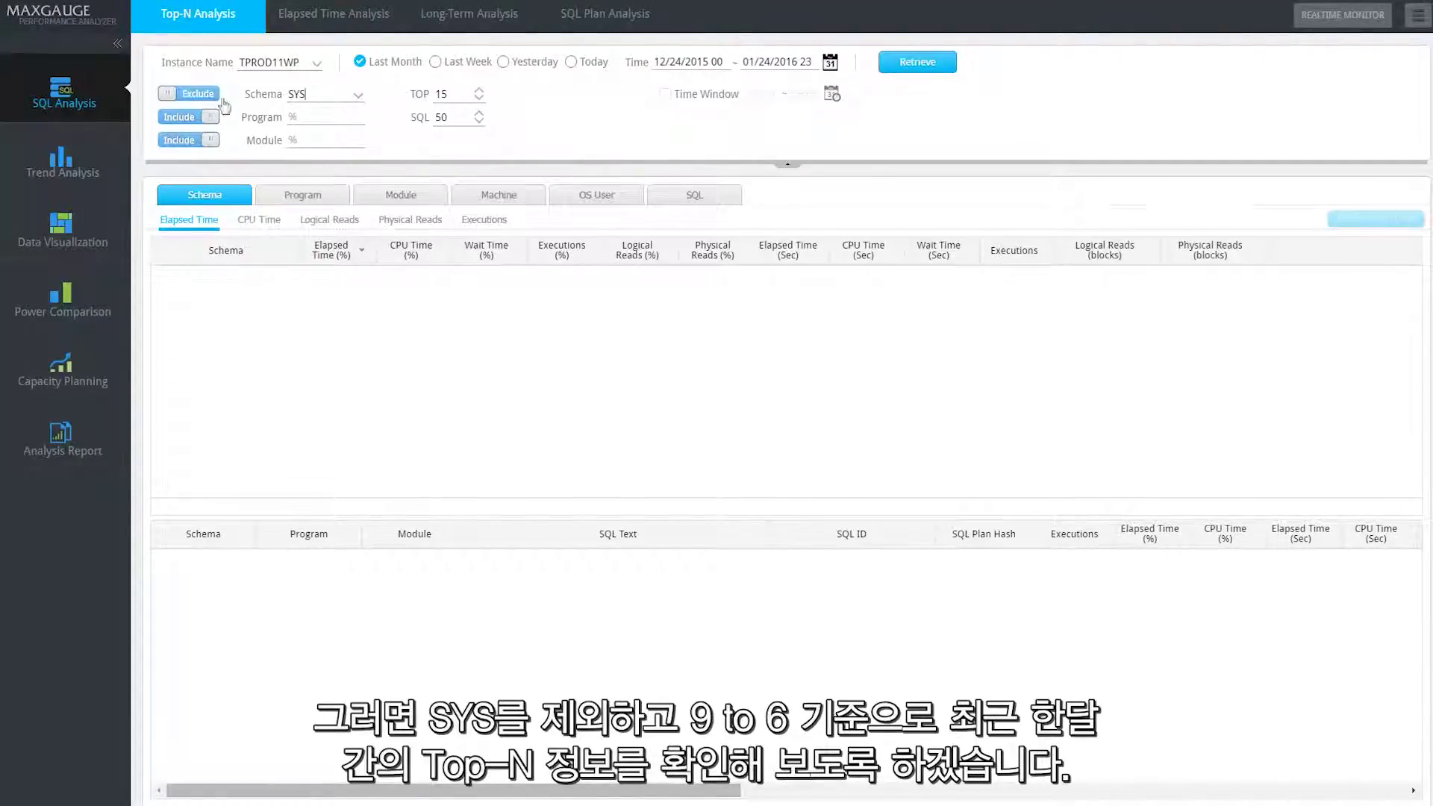
pyautogui.click(664, 97)
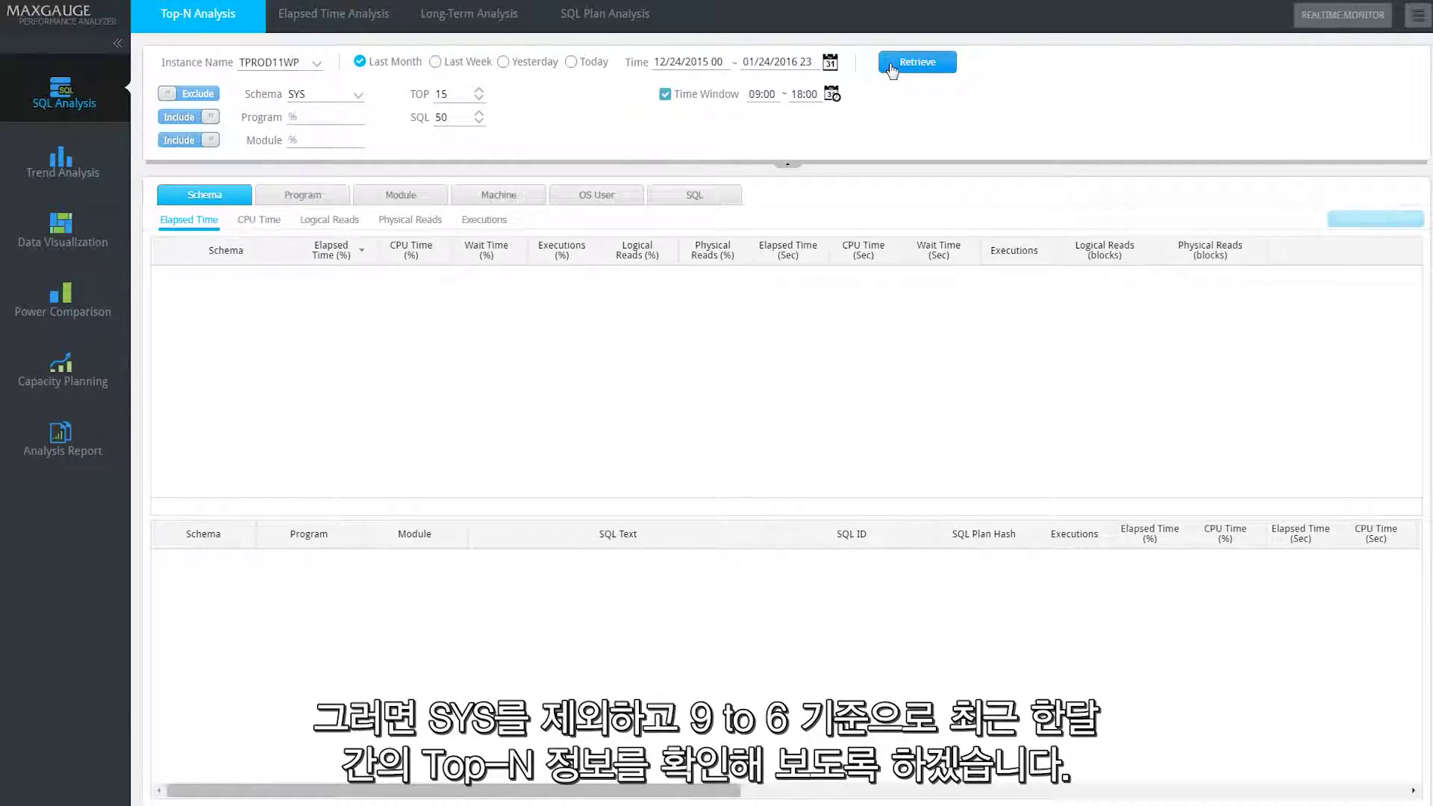
pyautogui.click(892, 67)
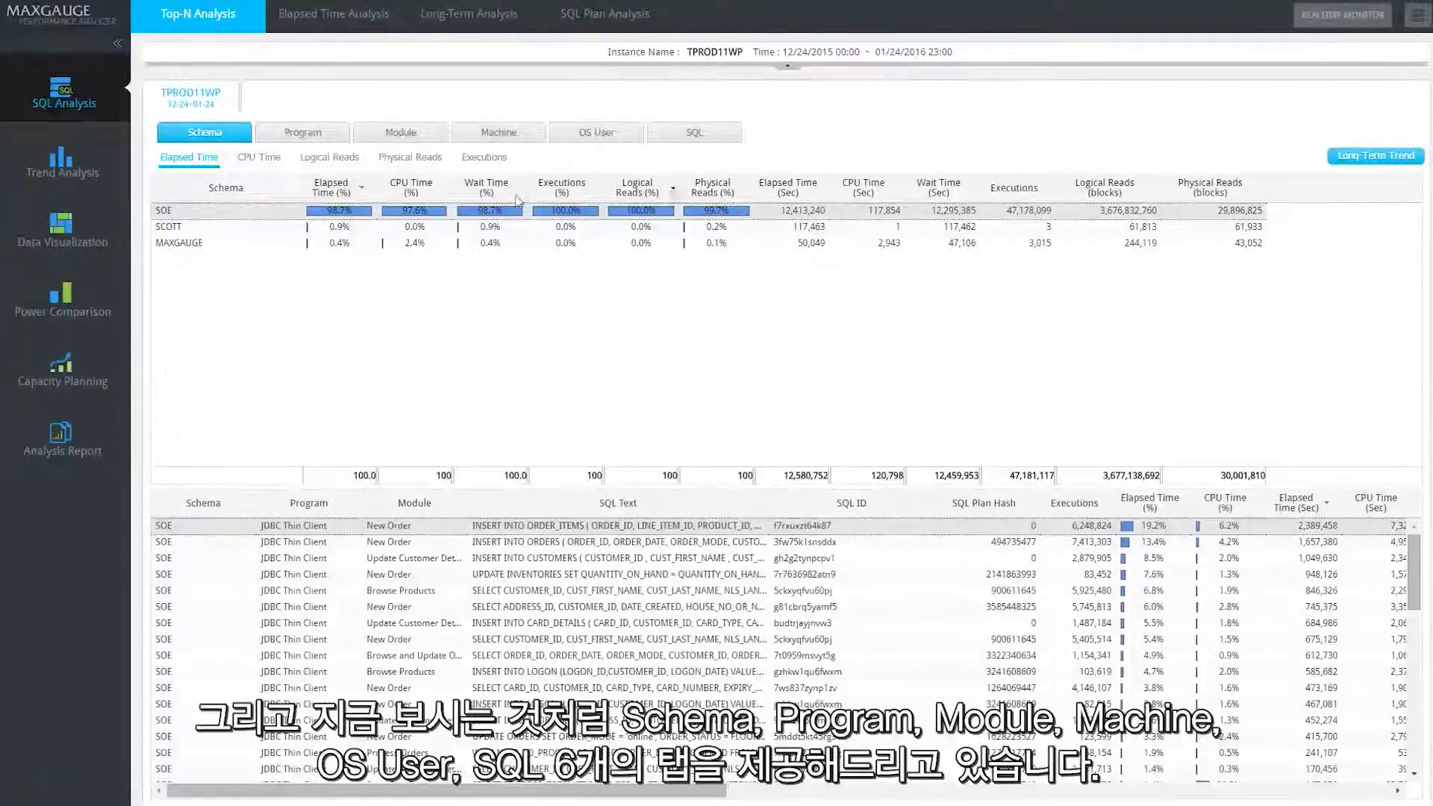
# Step: Review the Top-N results grouped by Program, Module, Machine, OS User and SQL
pyautogui.click(293, 141)
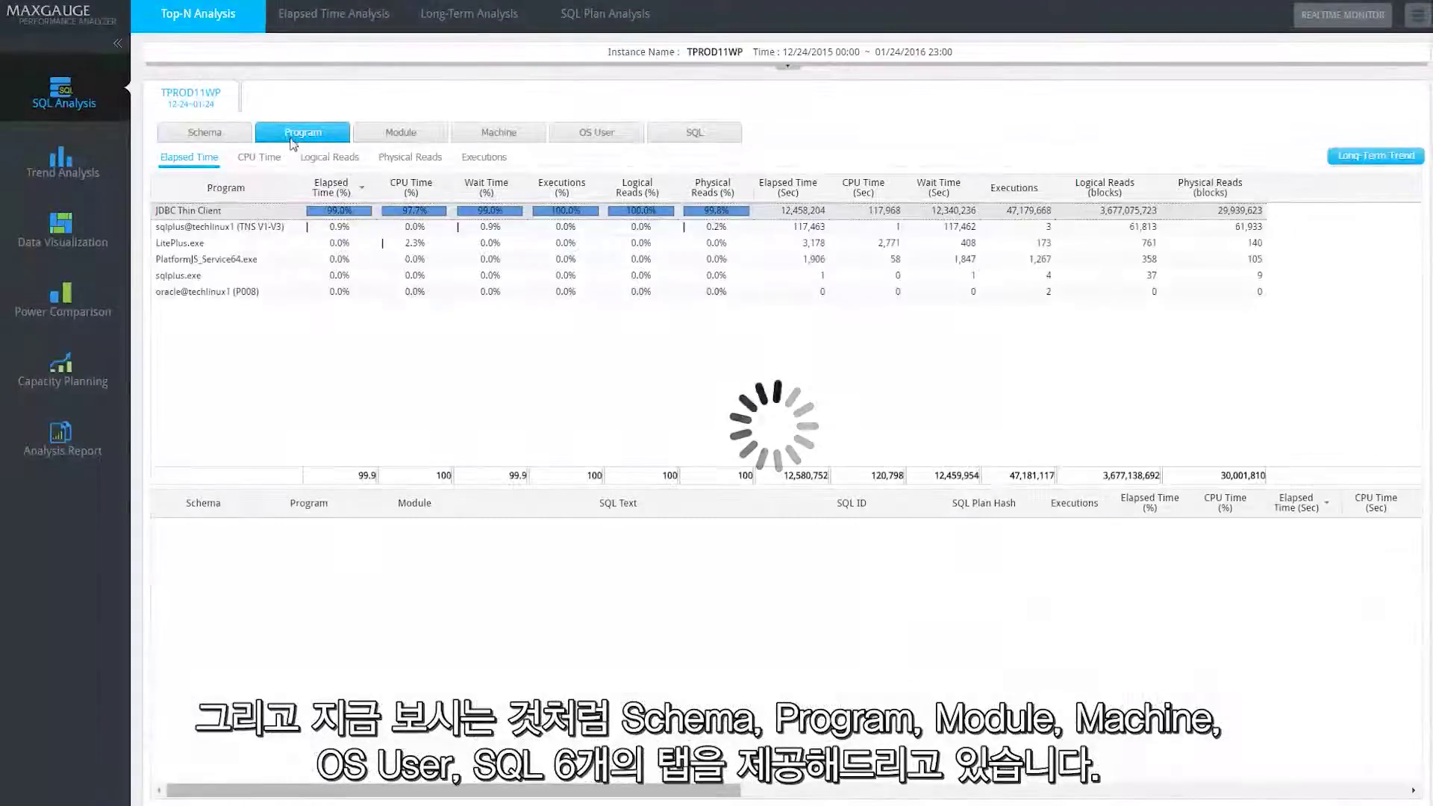
pyautogui.click(402, 134)
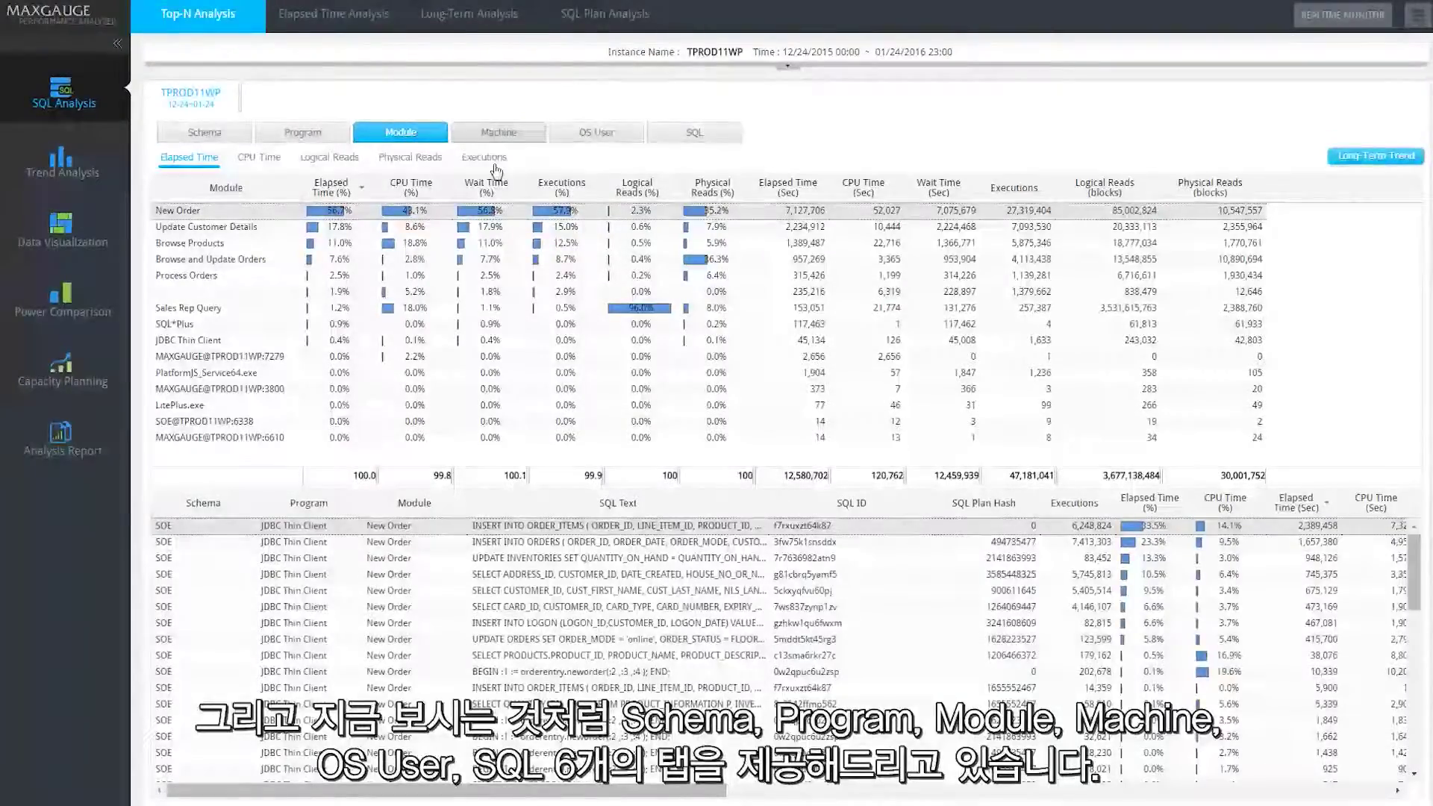
pyautogui.click(498, 133)
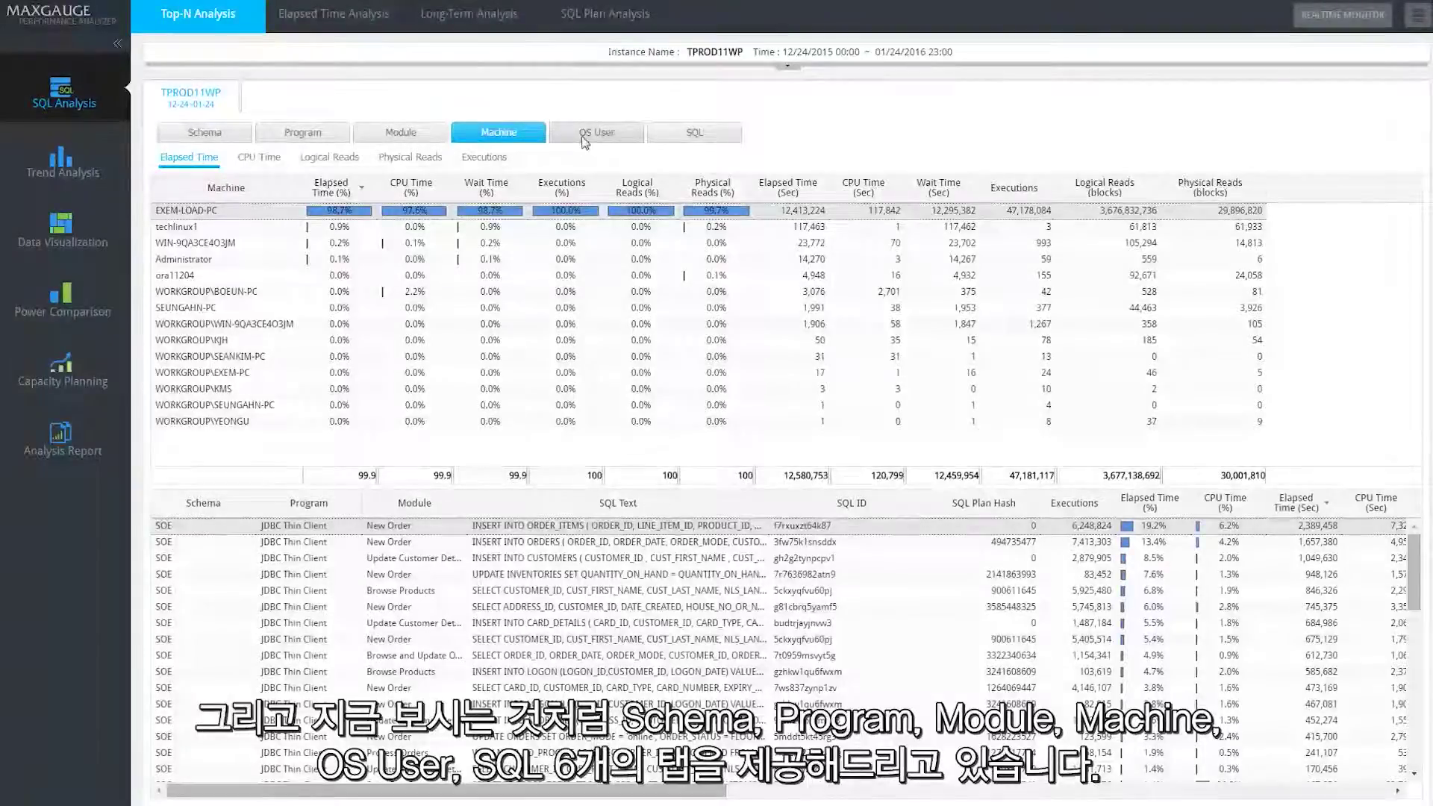
pyautogui.click(584, 139)
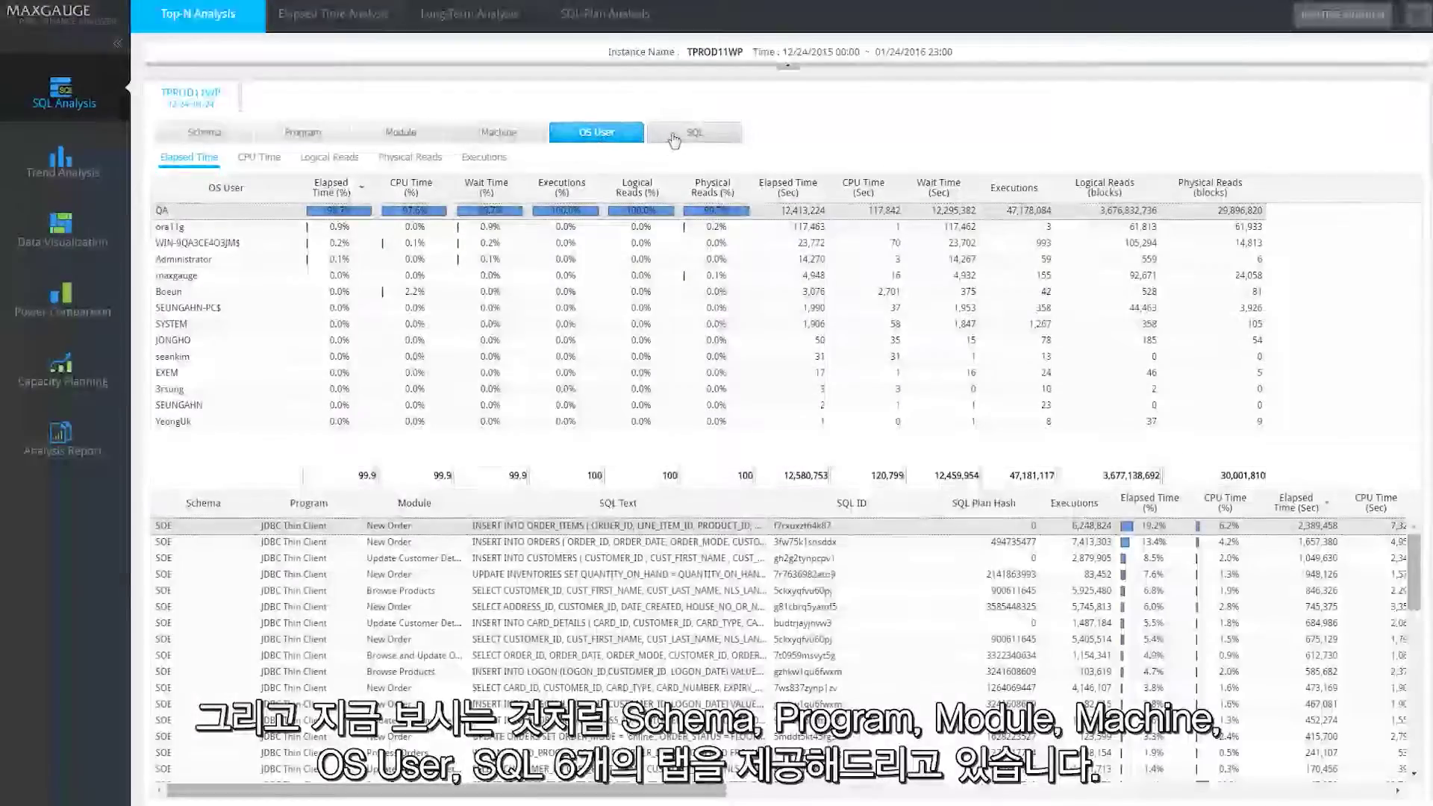
pyautogui.click(673, 138)
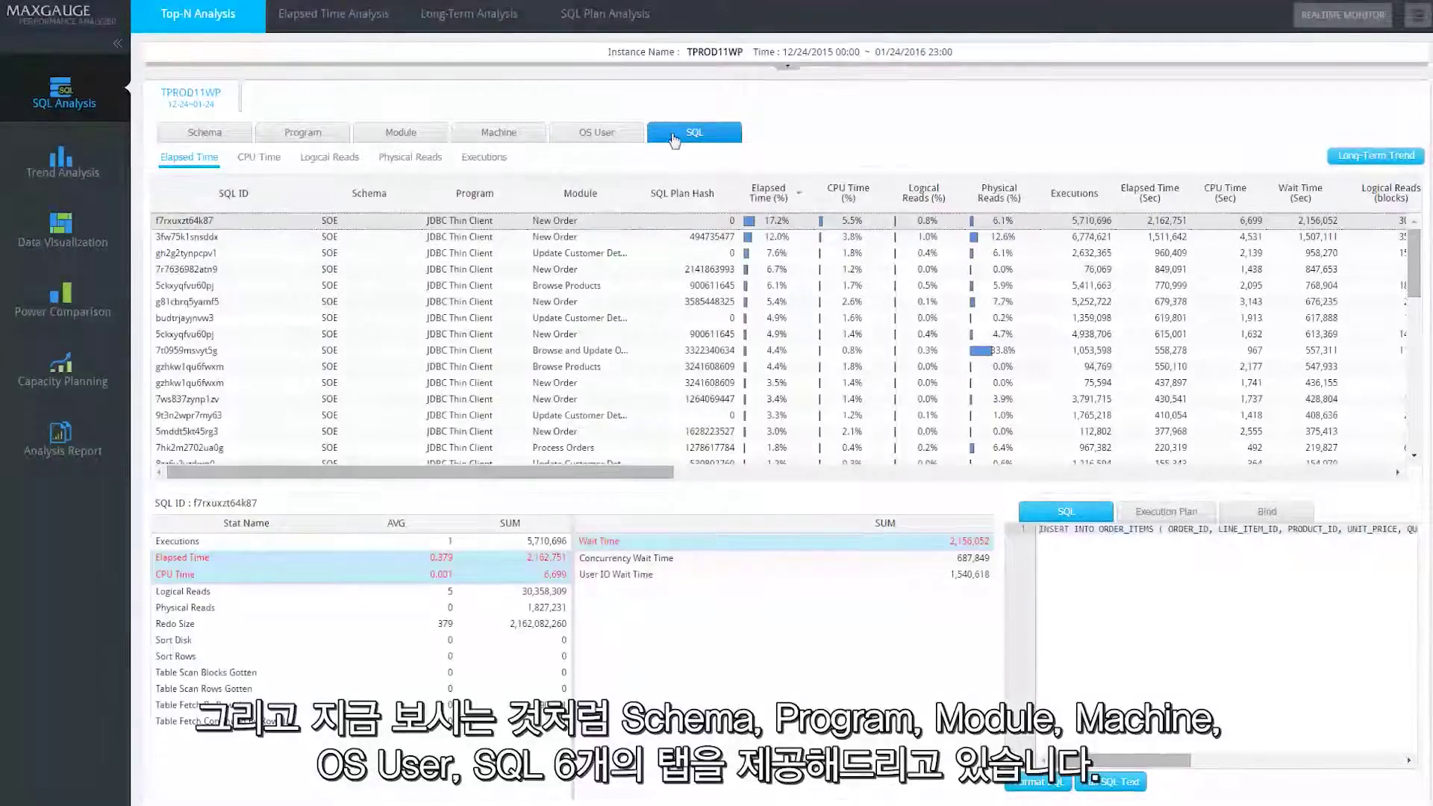
# Step: Review the schema ranking by CPU Time, Logical Reads, Physical Reads, Executions and Elapsed Time, including the wait time columns of the SQL list
pyautogui.click(216, 137)
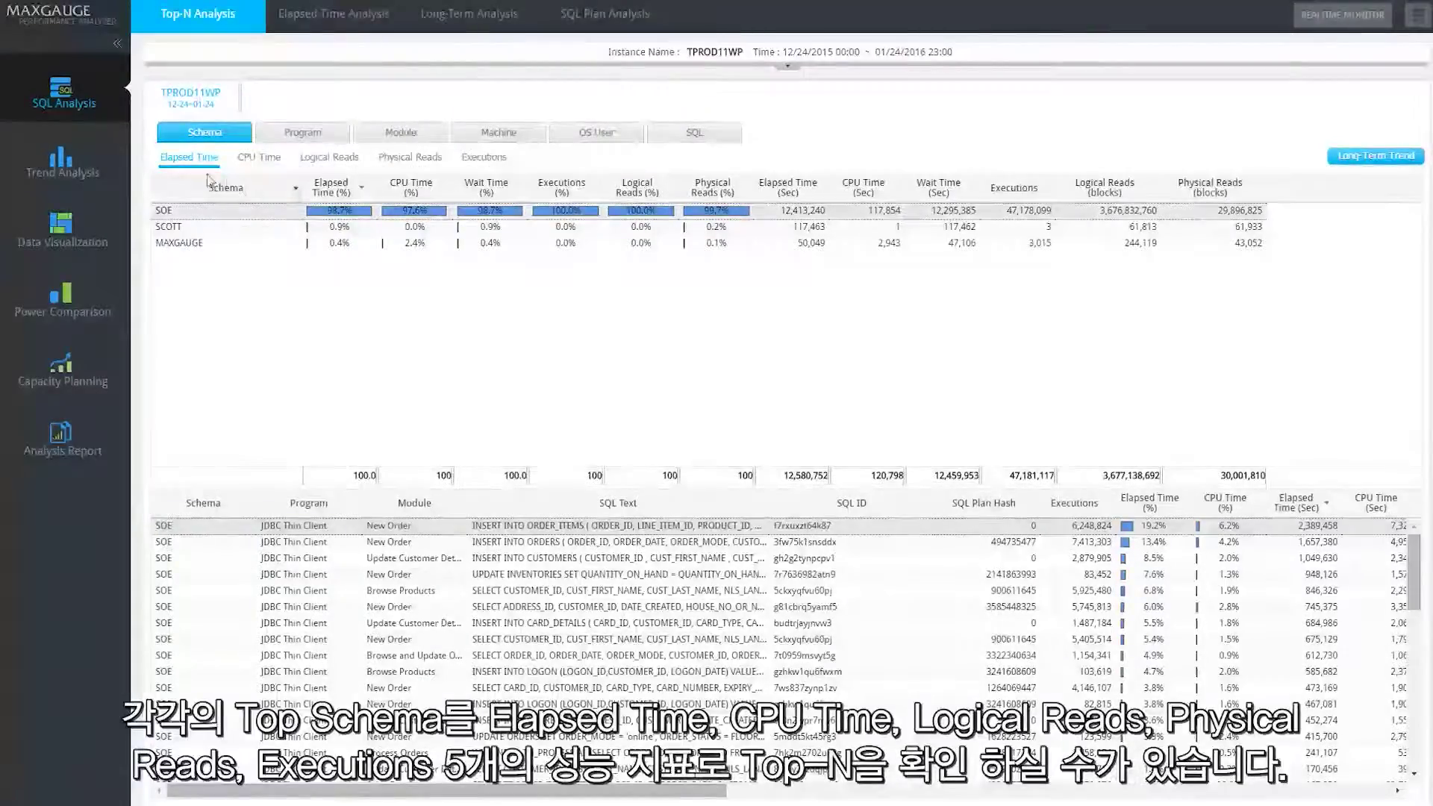
pyautogui.click(247, 164)
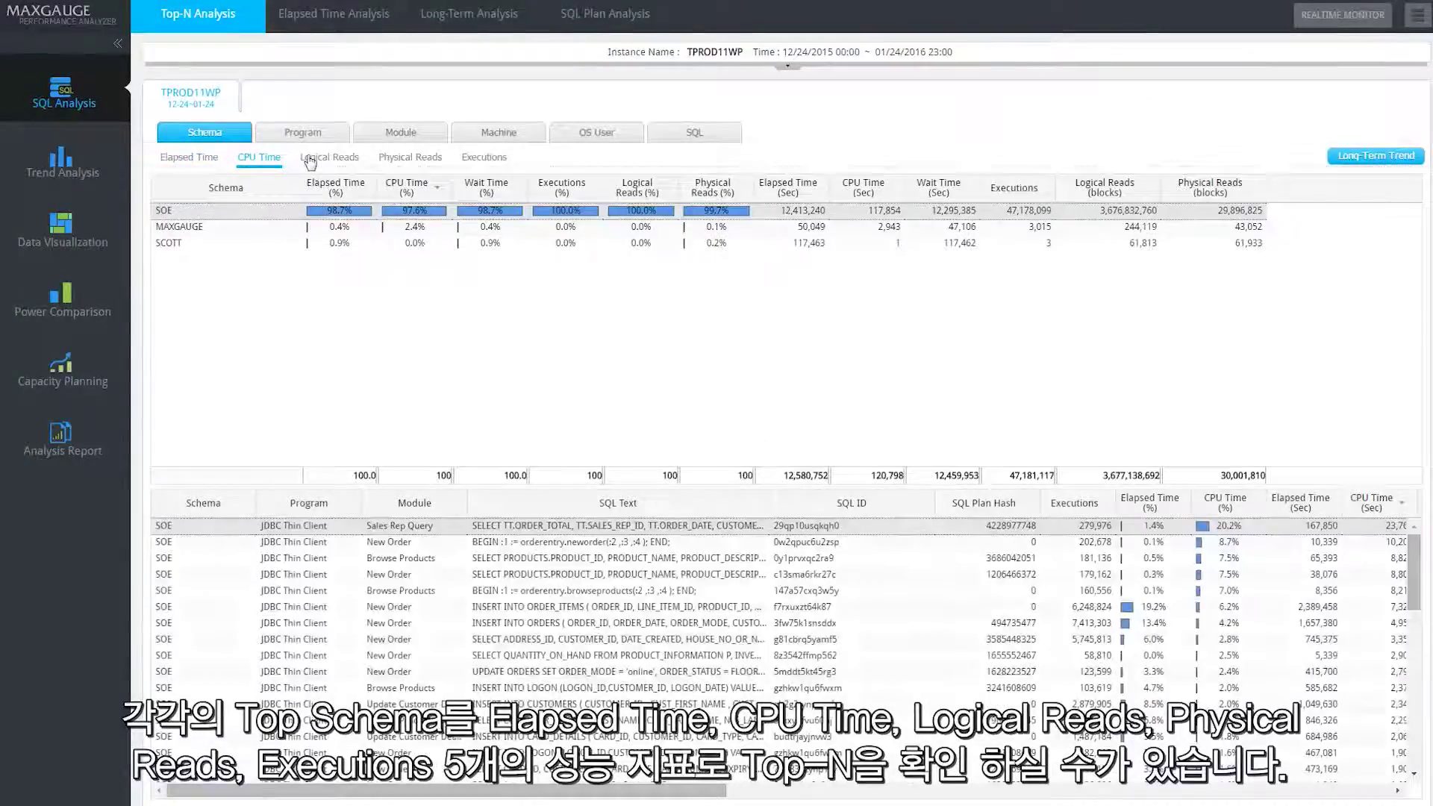
pyautogui.click(311, 163)
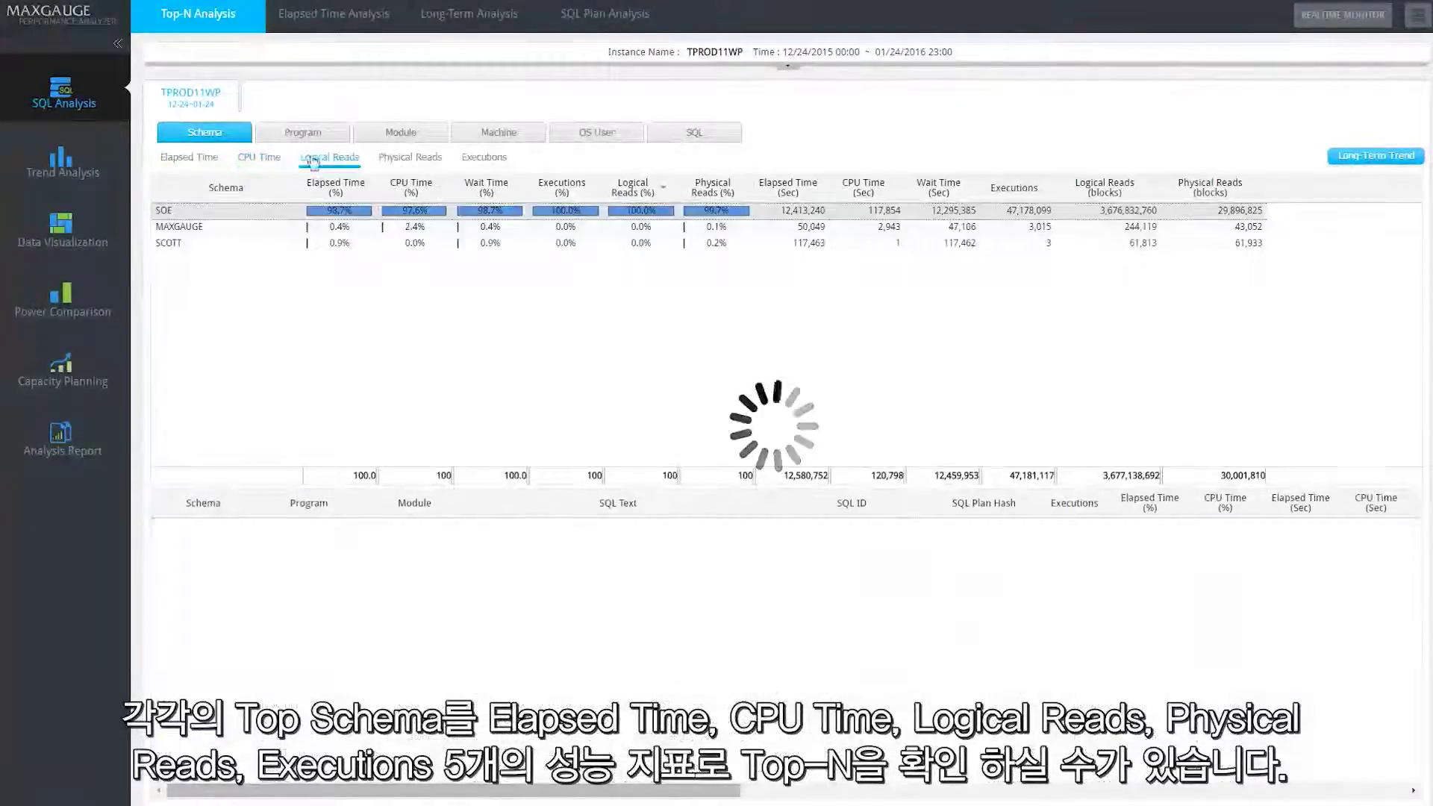
pyautogui.click(414, 163)
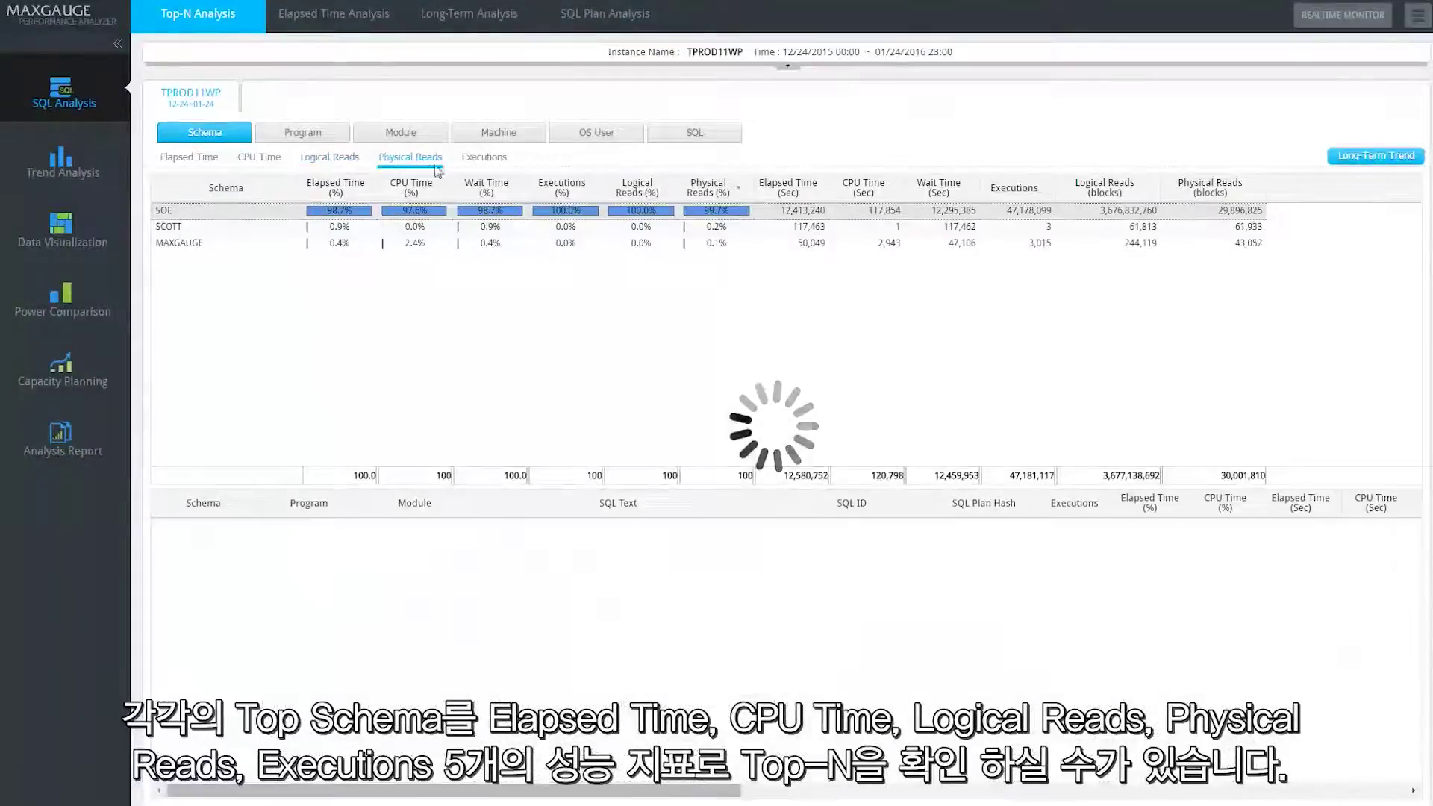
pyautogui.click(477, 158)
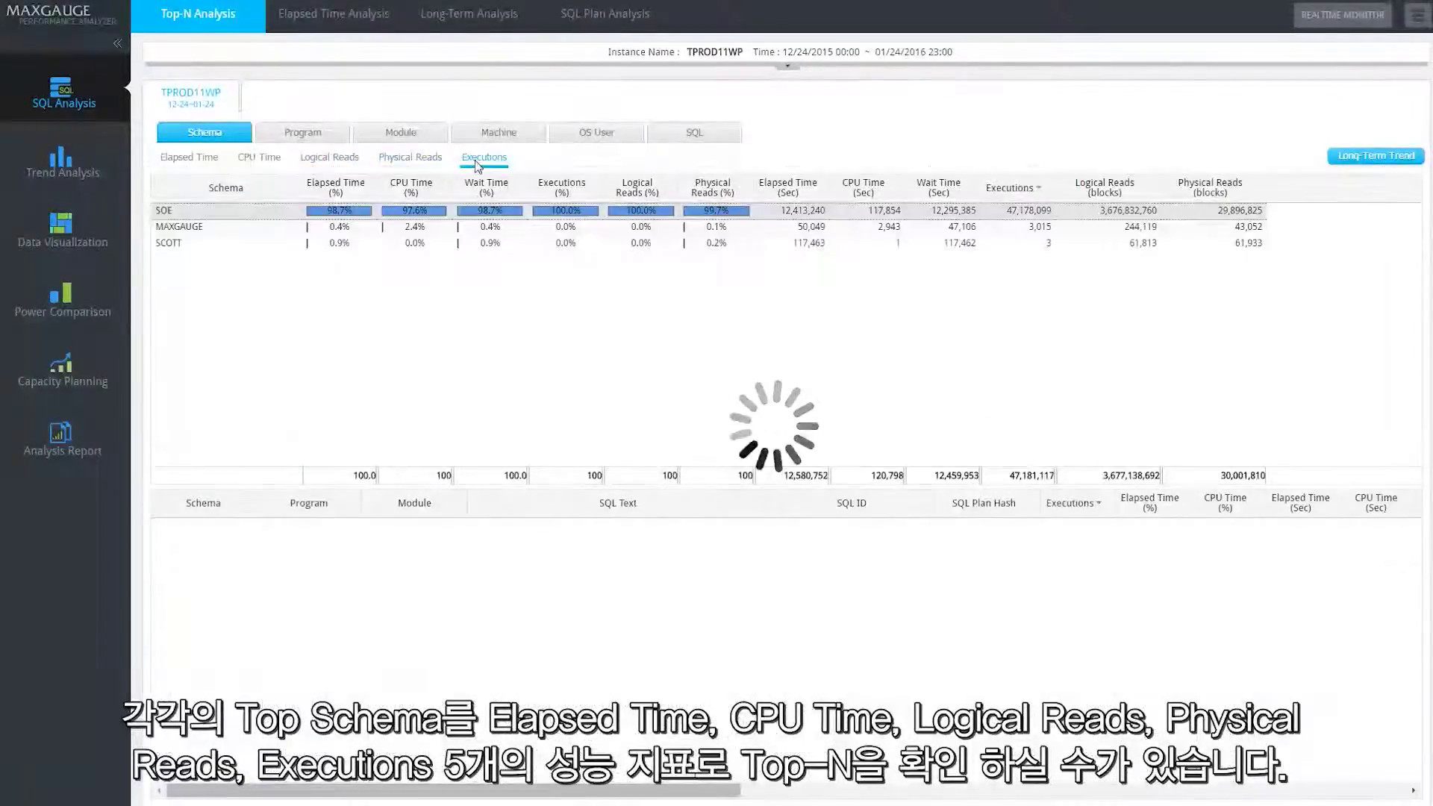
pyautogui.click(203, 163)
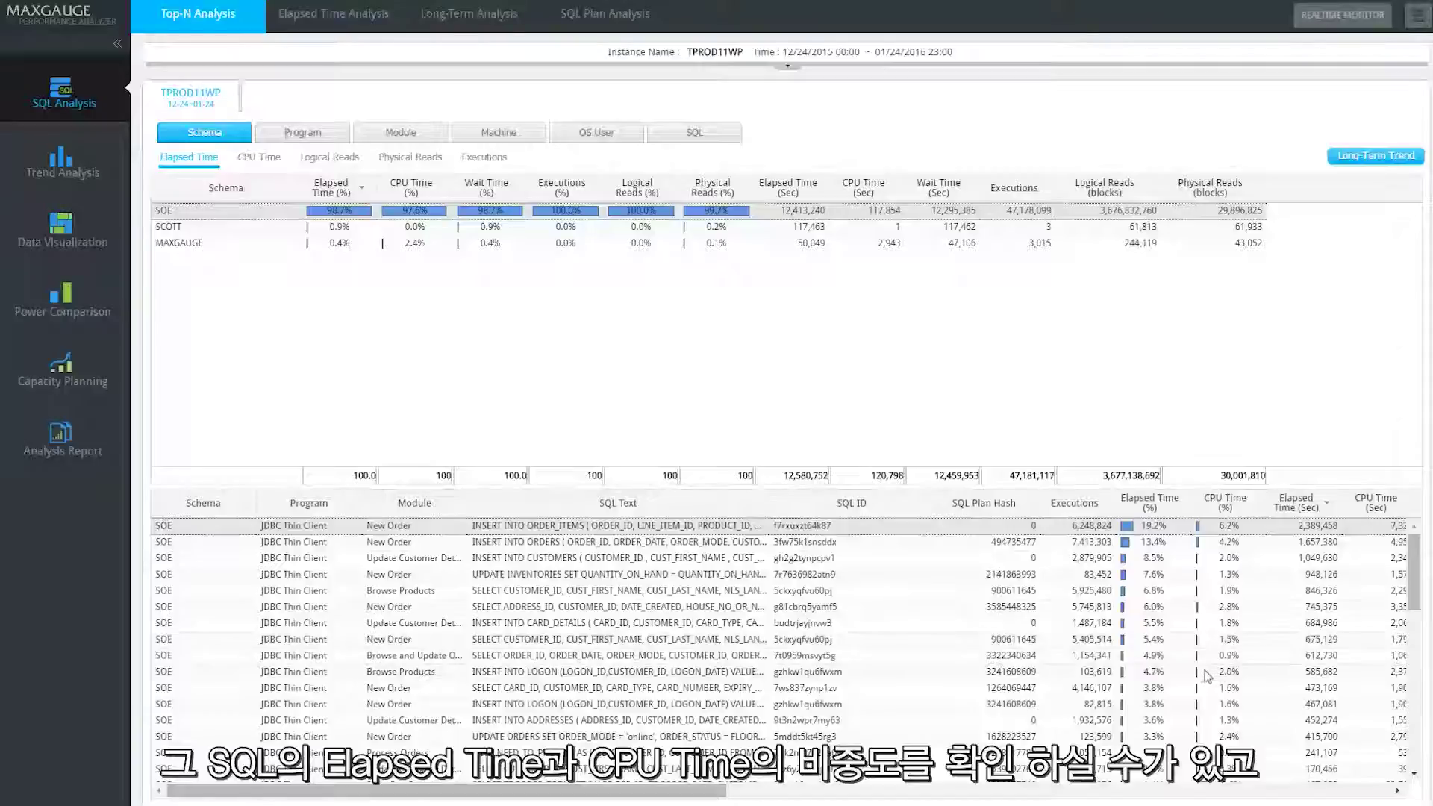
pyautogui.moveTo(687, 798); pyautogui.dragTo(977, 798)
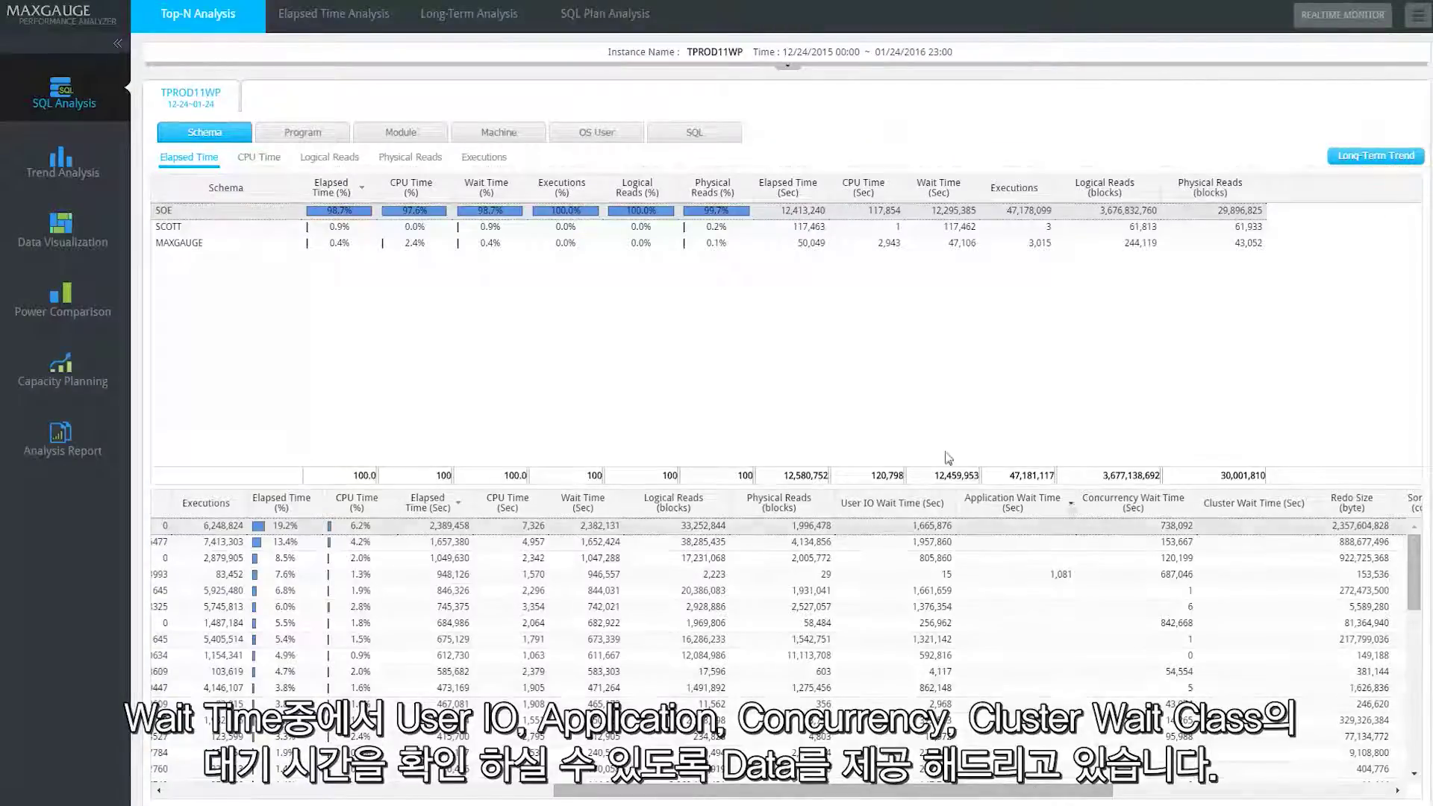
# Step: Compare SQL gh2g2tynpcpv1 and 7r7636982atn9 in the SQL ranking, and inspect the latter's execution plan and bind information
pyautogui.click(710, 135)
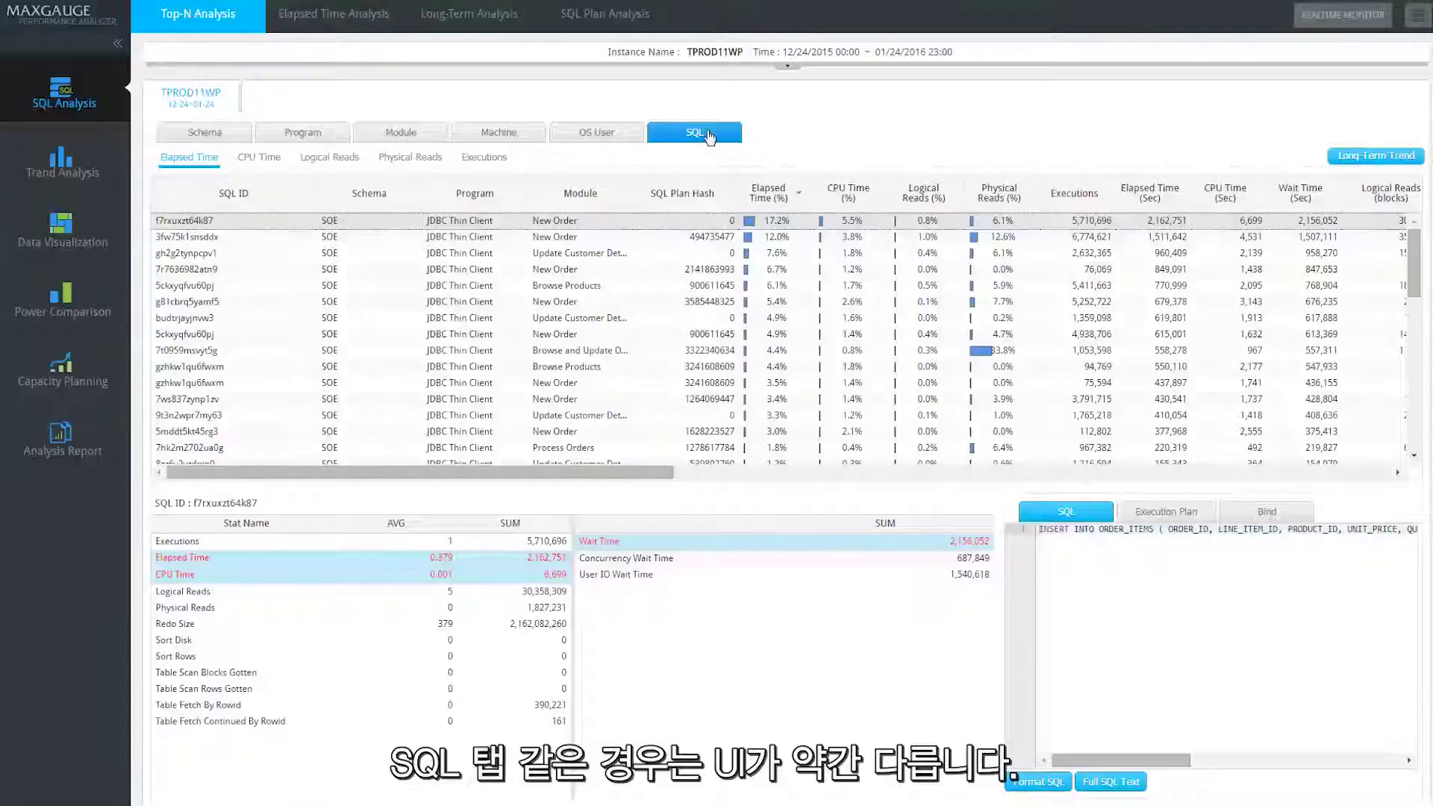
pyautogui.click(312, 254)
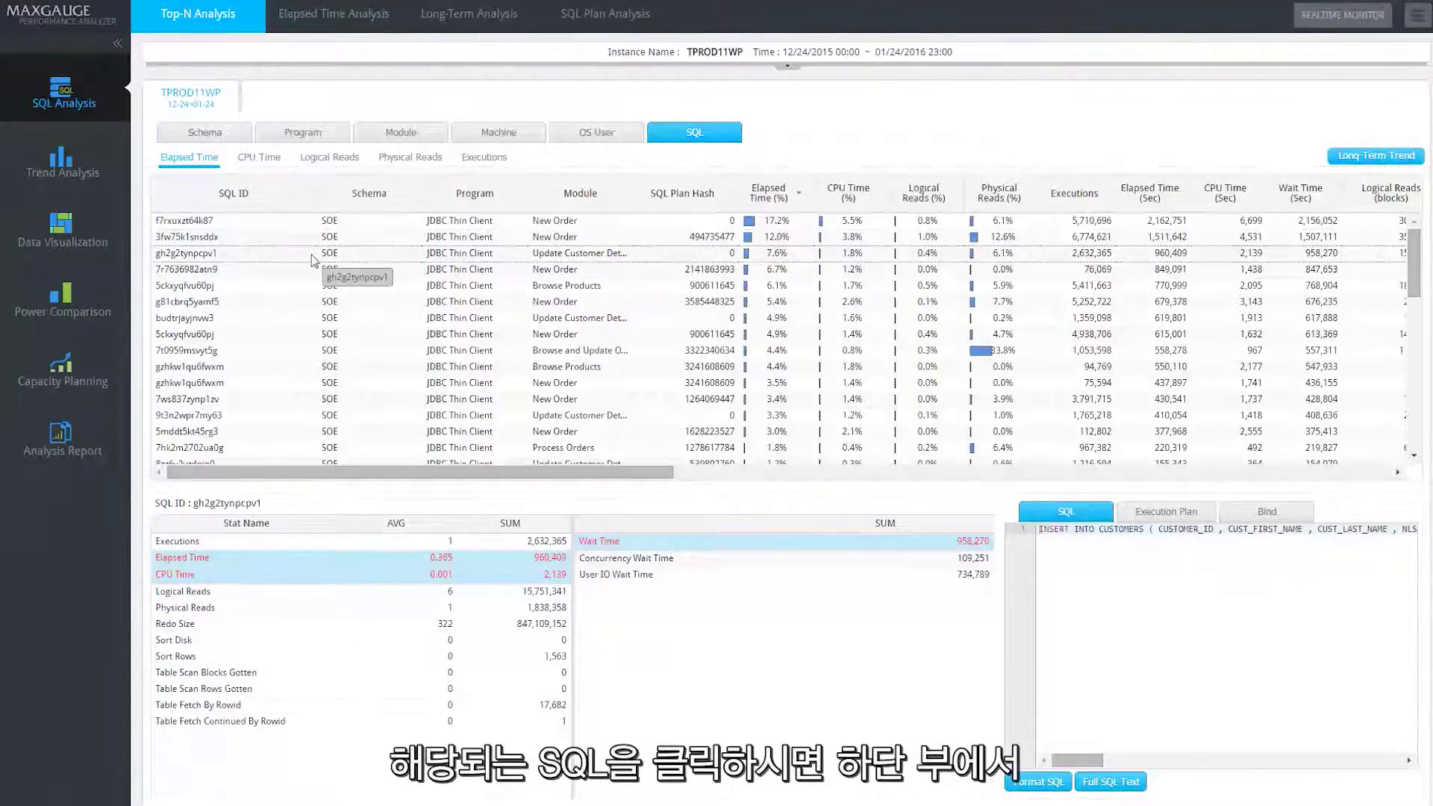
pyautogui.click(305, 275)
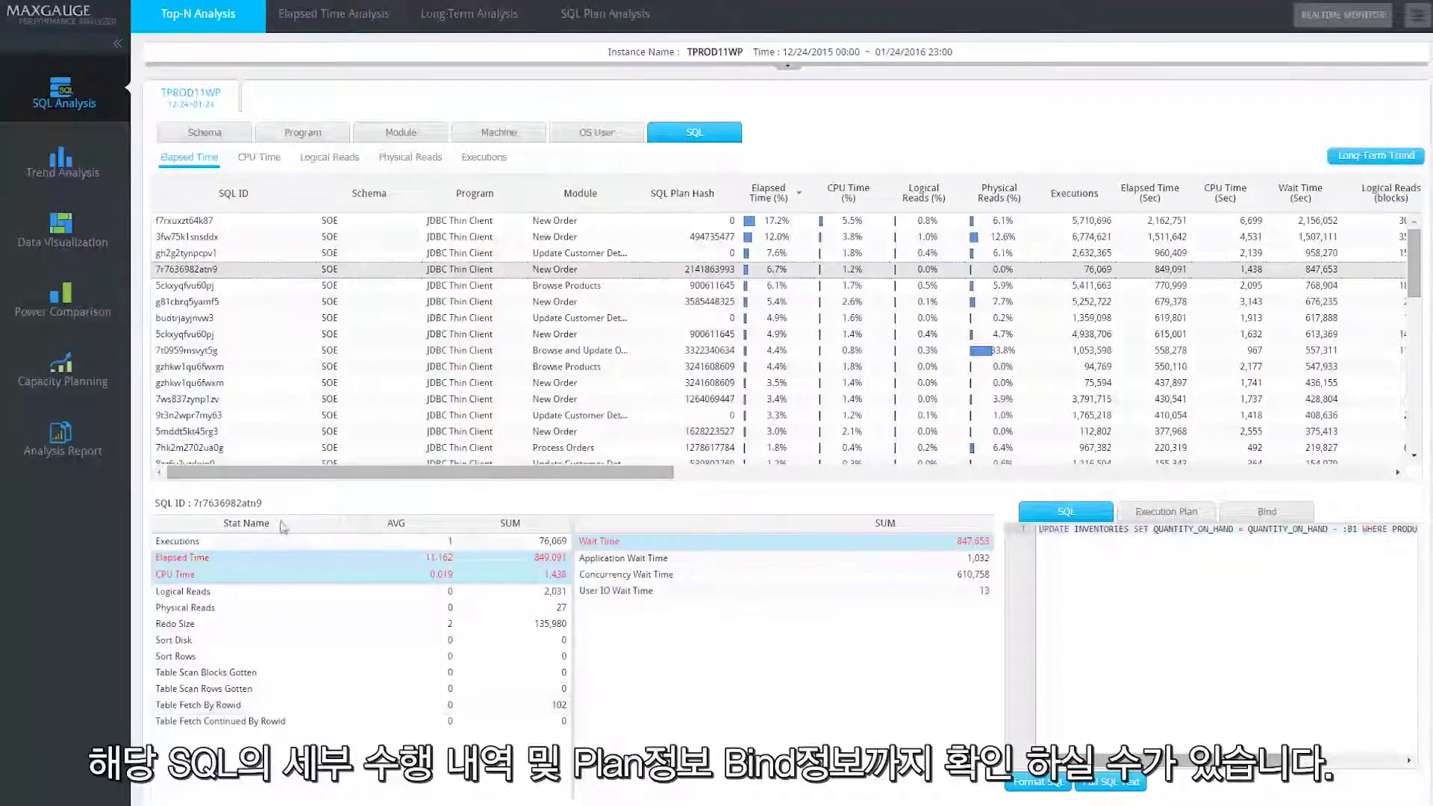
pyautogui.click(1149, 511)
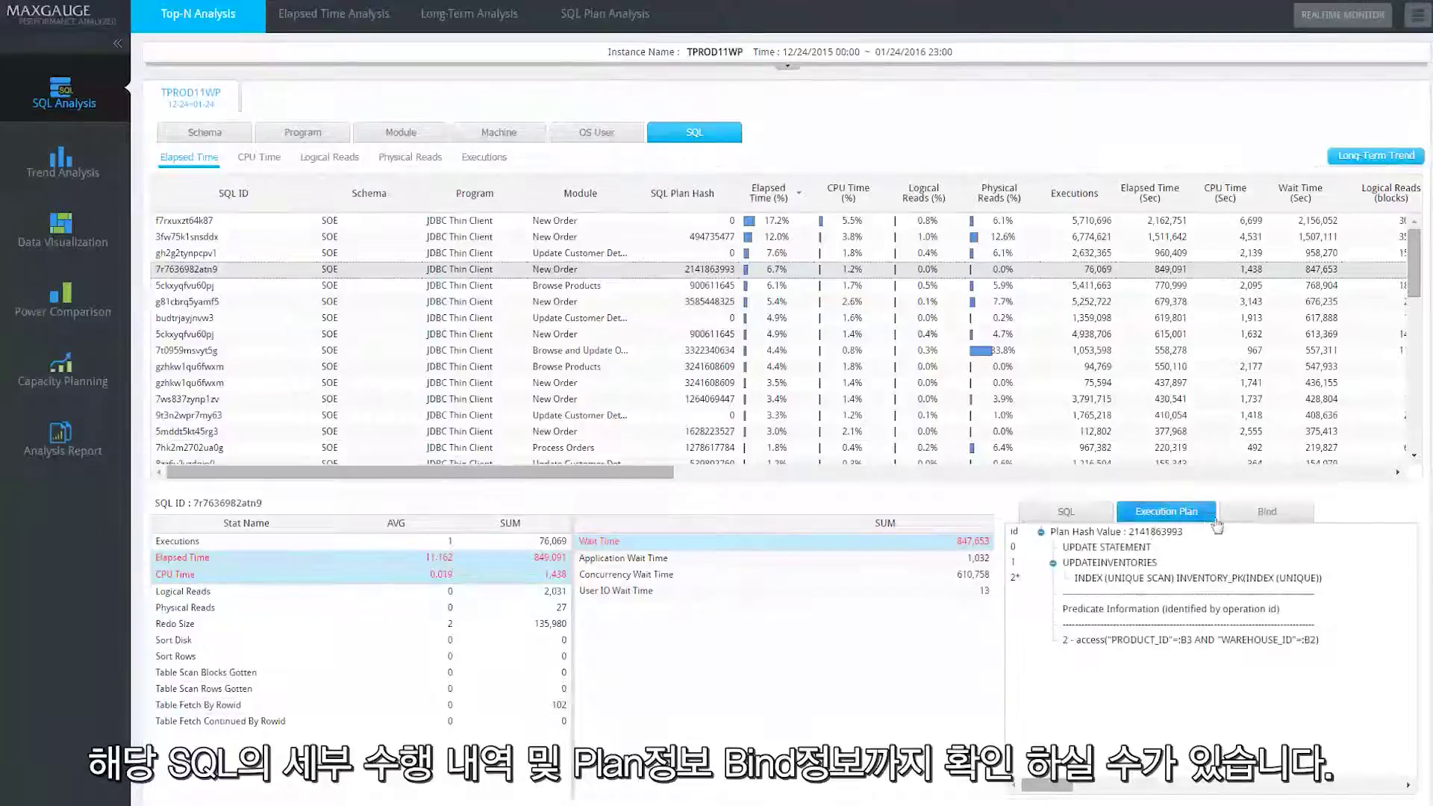
pyautogui.click(1258, 514)
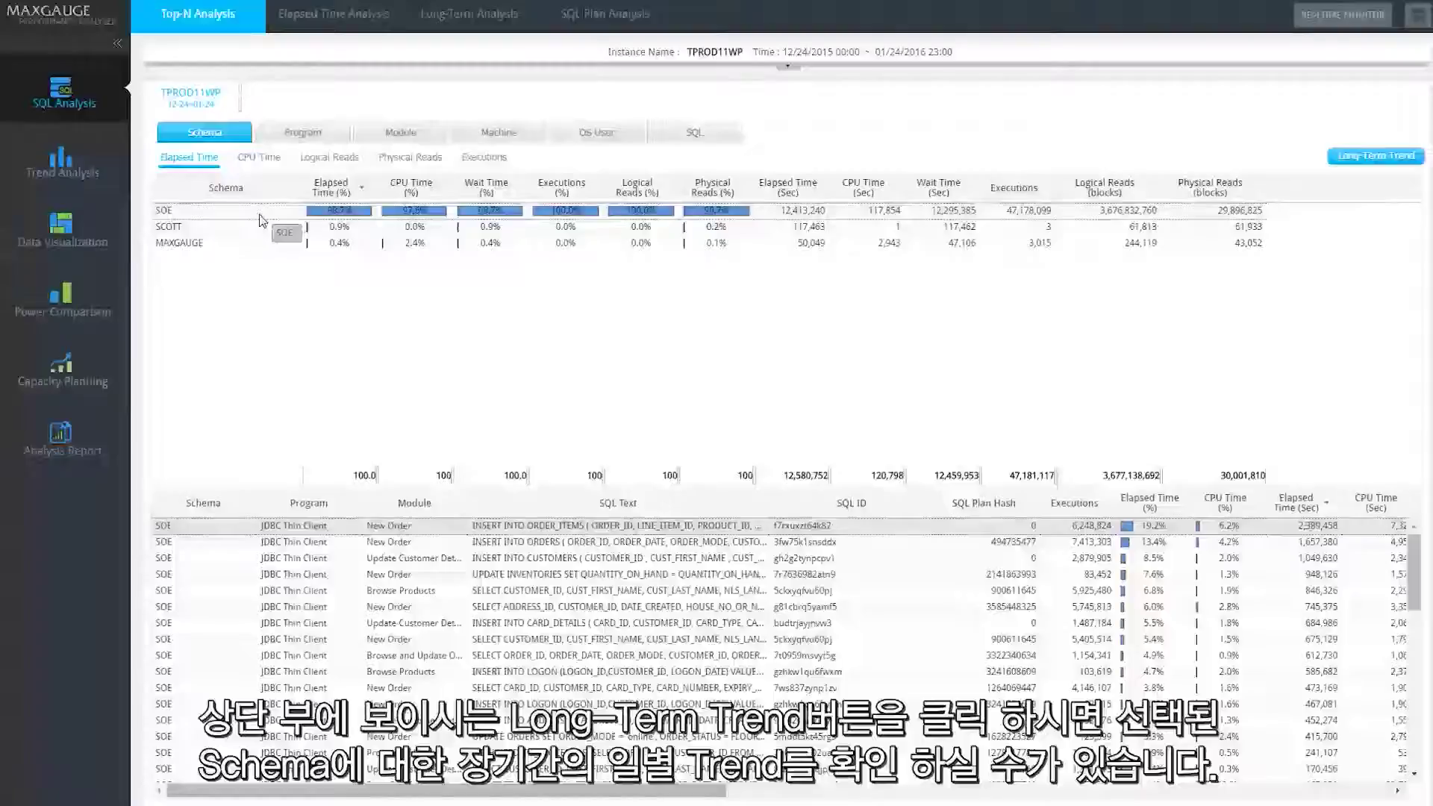
# Step: View the Long-Term Trend of the SOE schema and return to the Top-N Analysis
pyautogui.click(1346, 158)
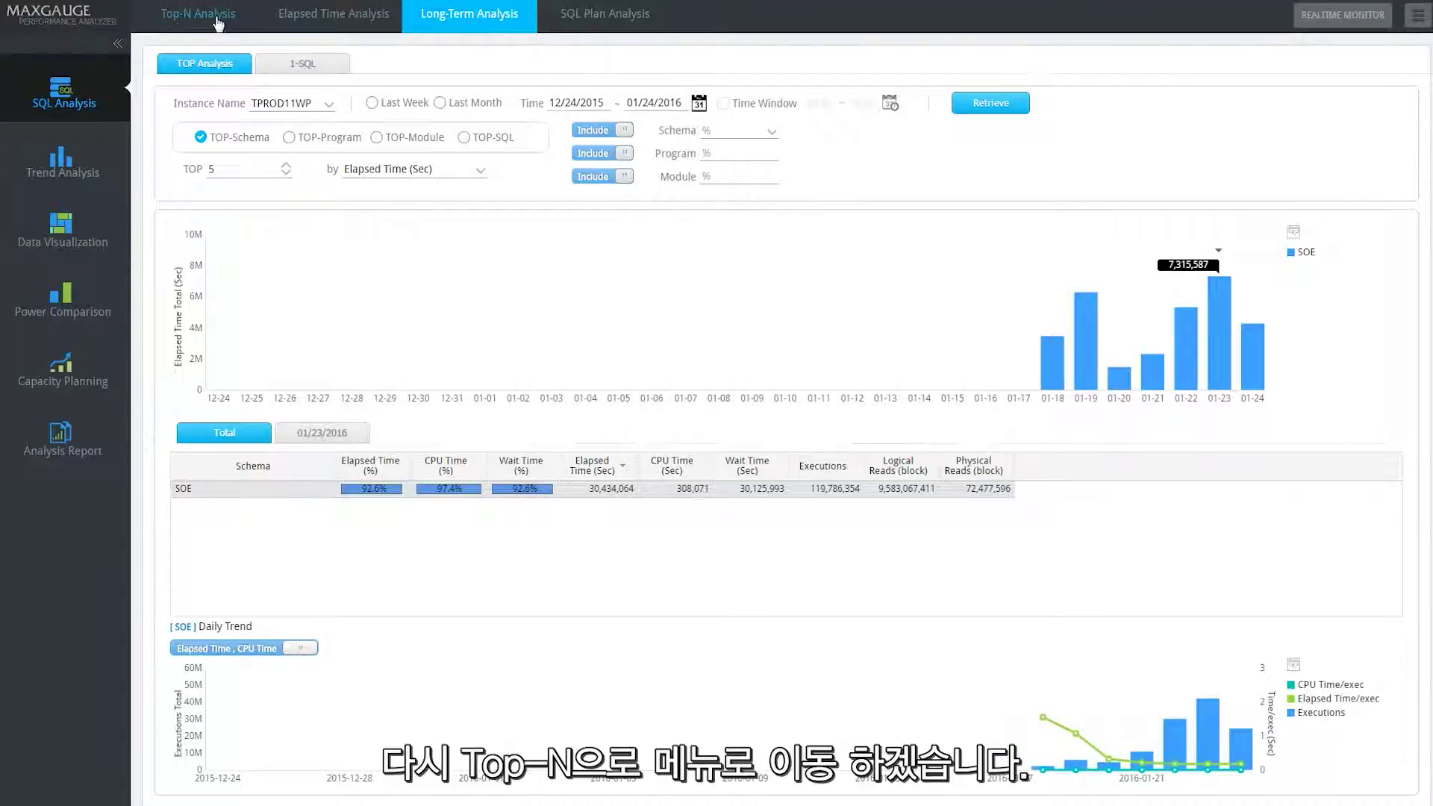
pyautogui.click(218, 23)
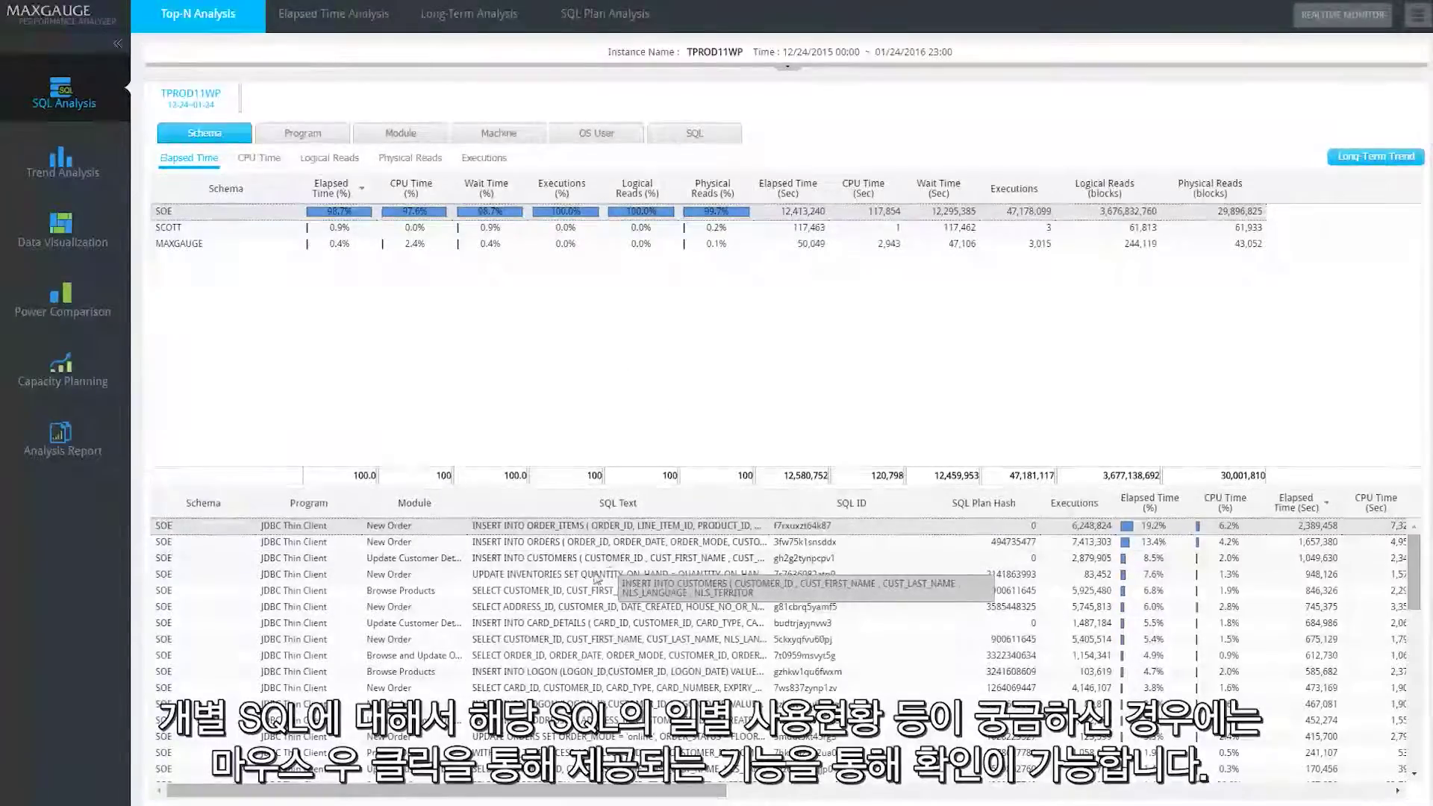
# Step: View the formatted full text of SQL 7r7636982atn9 with its execution plan and bind information, and close the Full SQL Text window
pyautogui.click(592, 575)
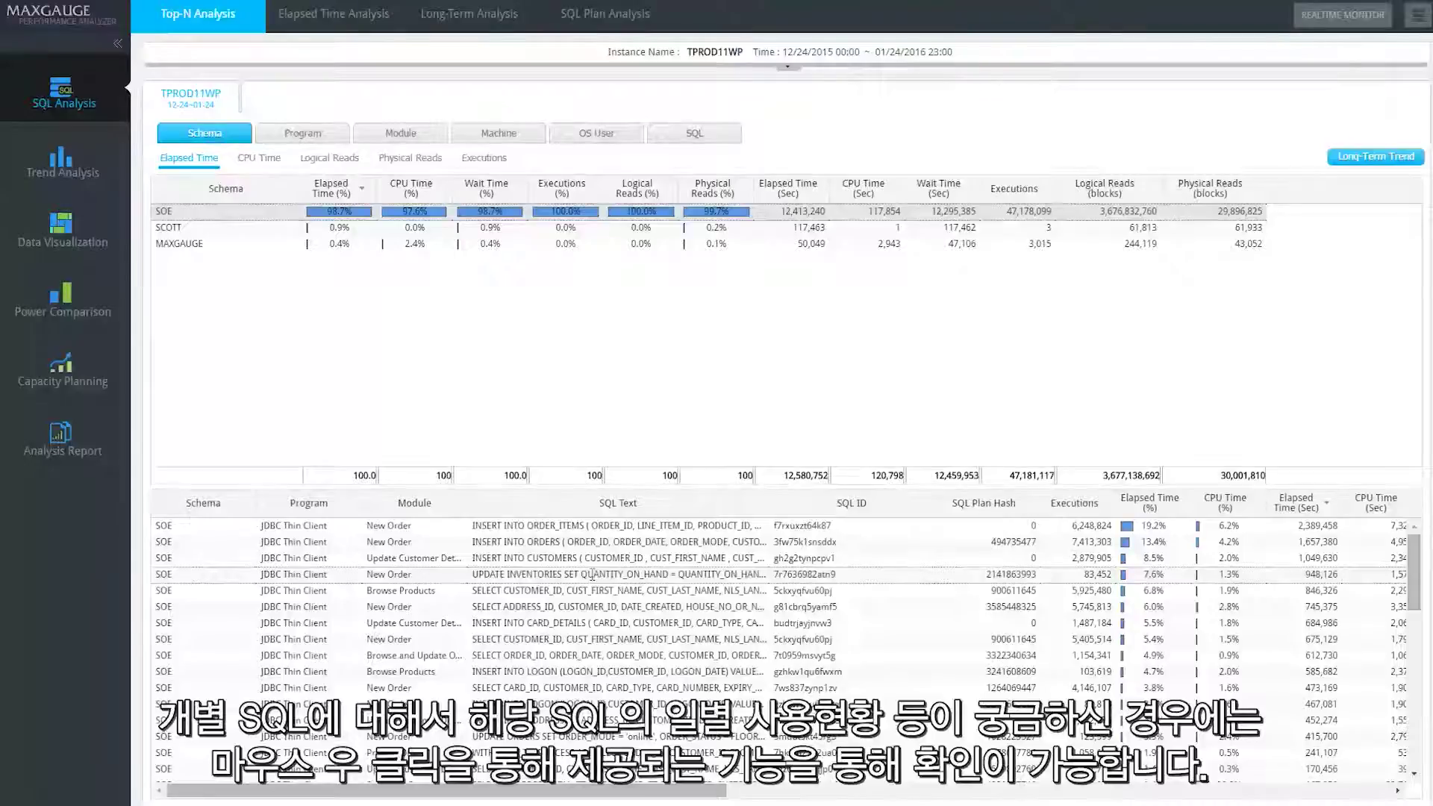
pyautogui.rightClick(593, 576)
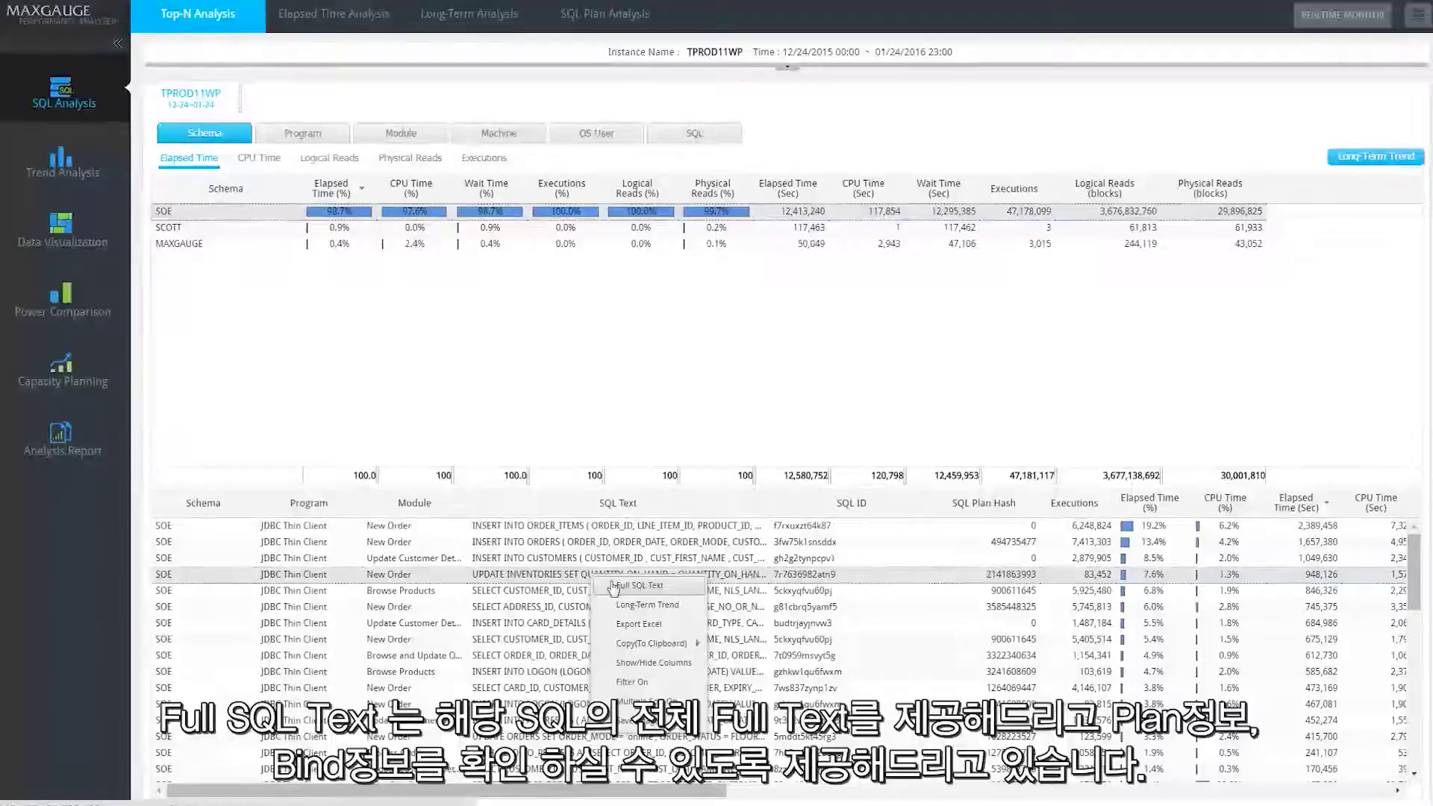
pyautogui.click(613, 587)
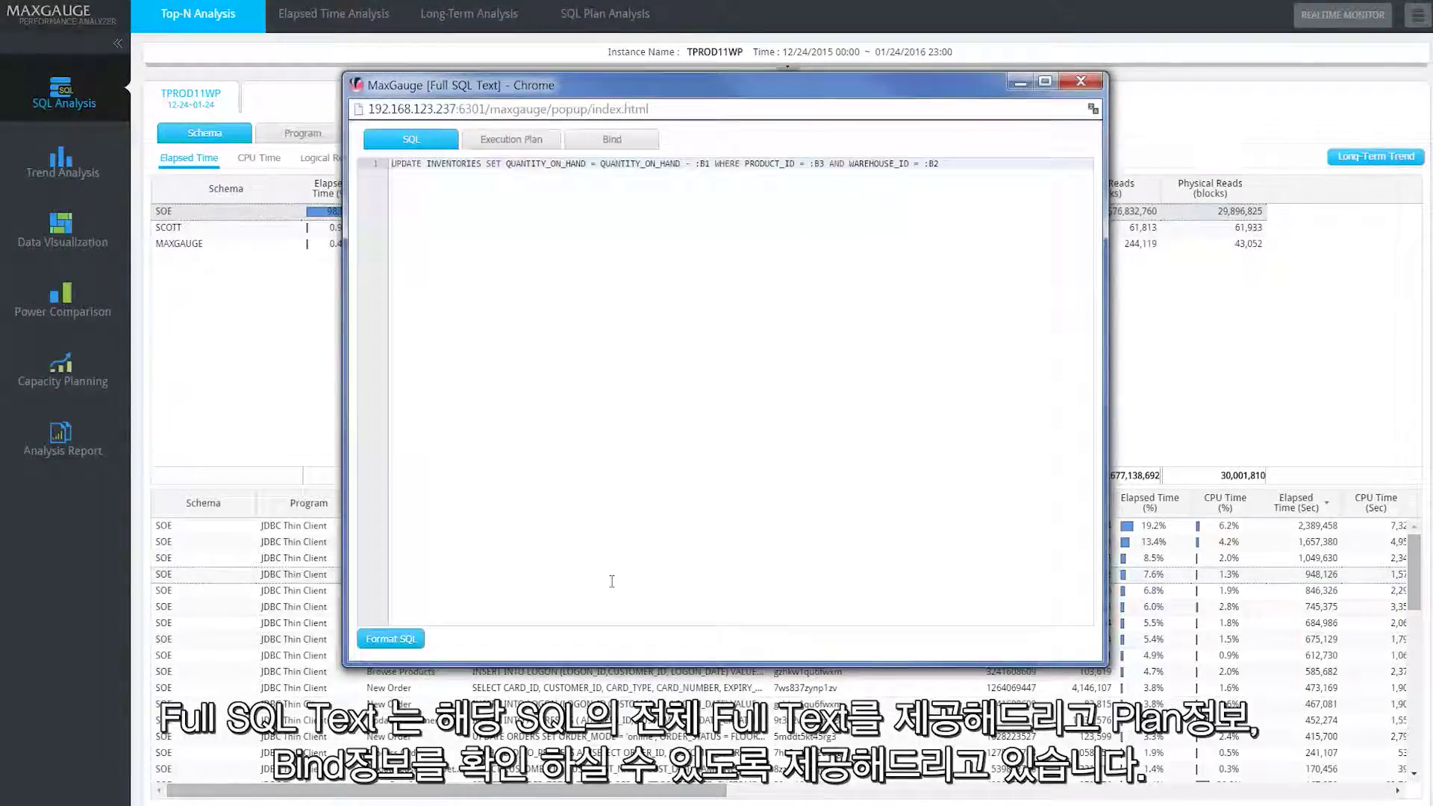
pyautogui.click(394, 643)
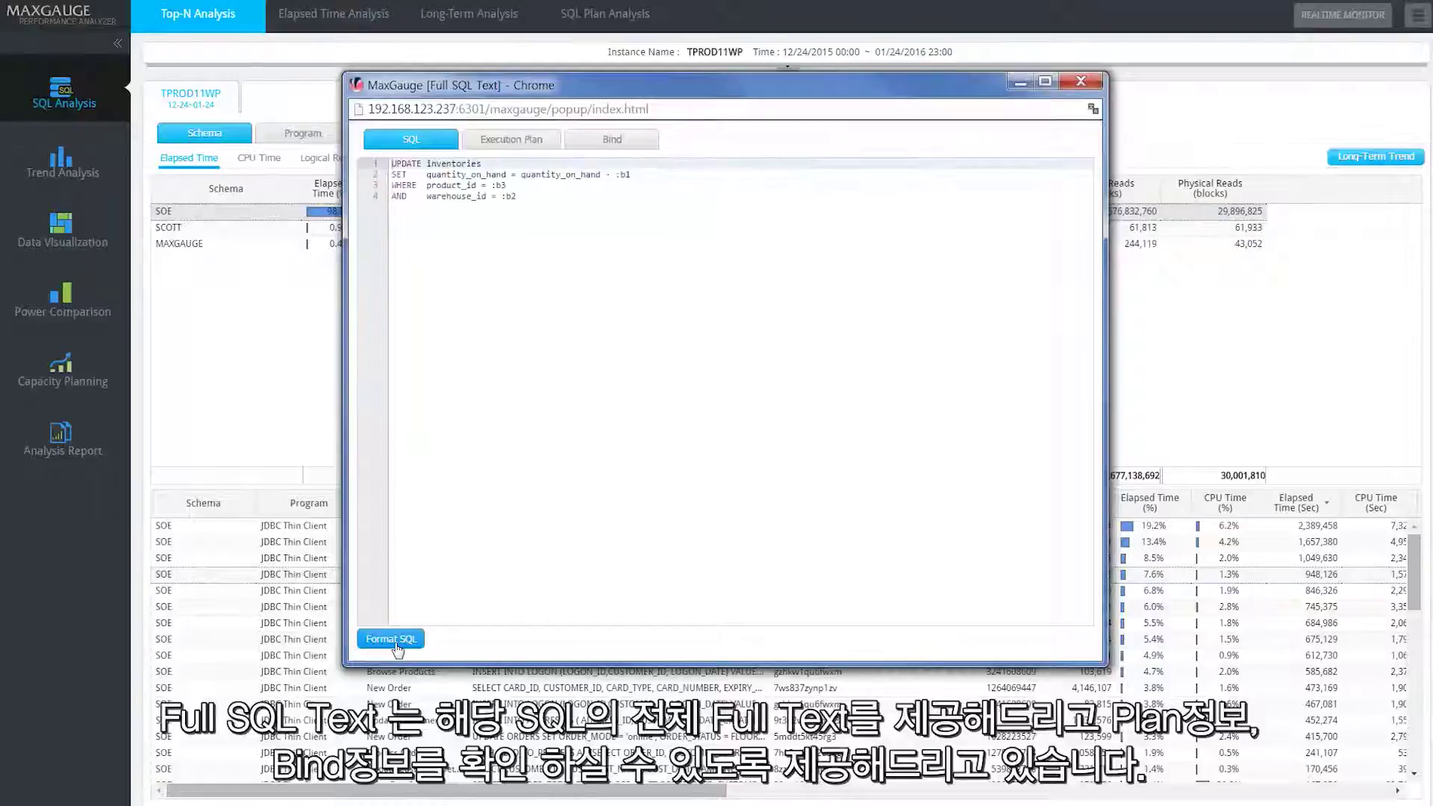
pyautogui.click(484, 142)
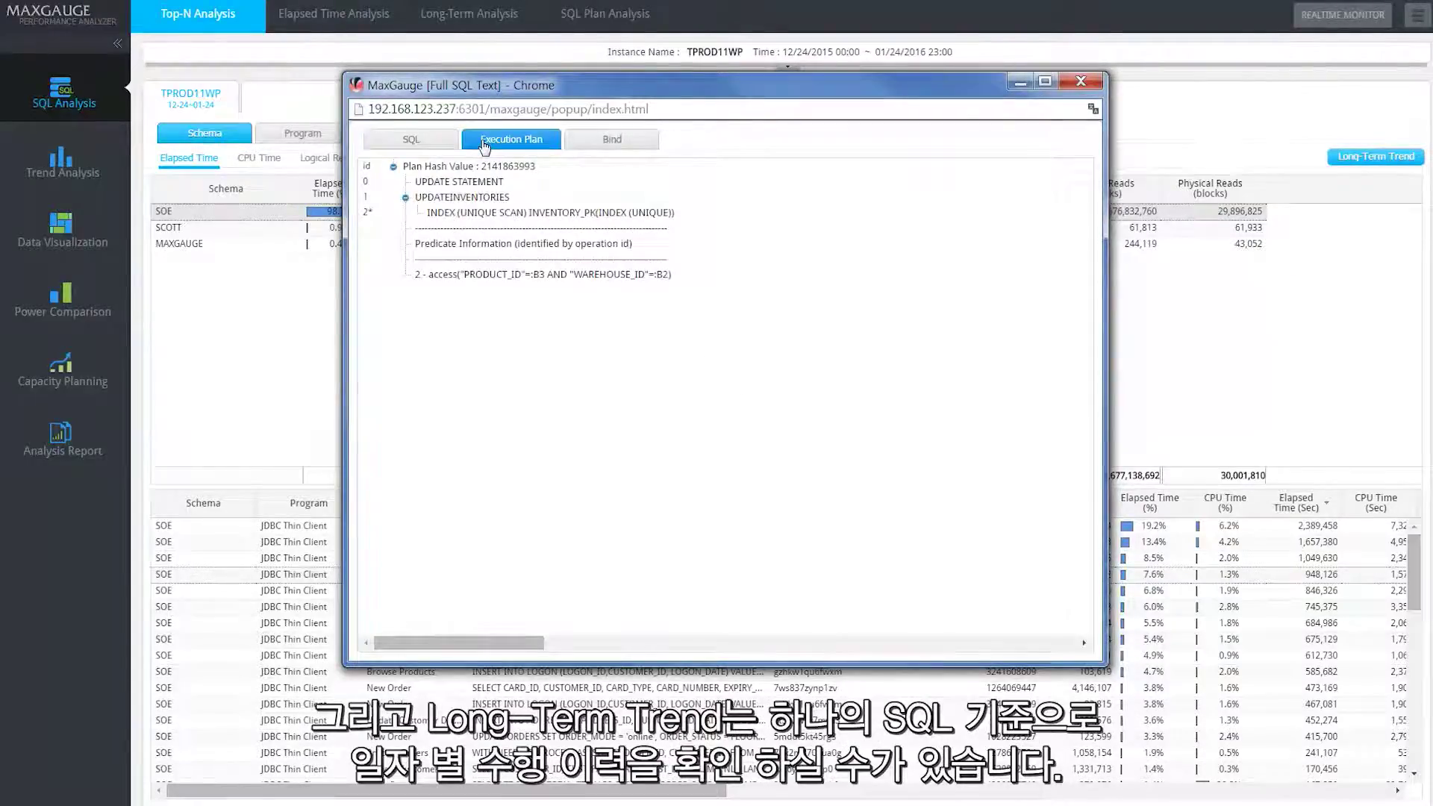
pyautogui.click(596, 146)
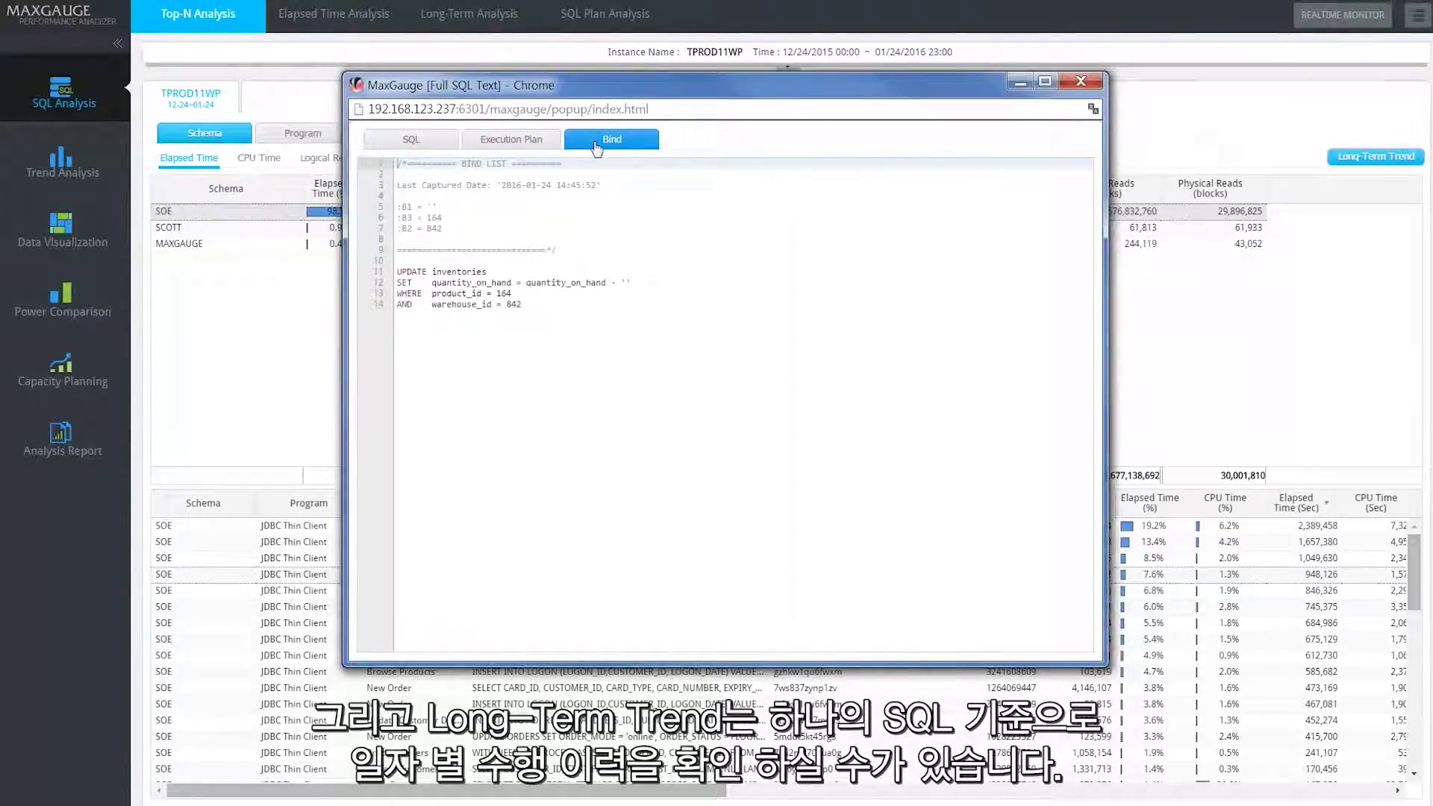
pyautogui.click(1079, 81)
# Step: View the Long-Term Trend of SQL 7r7636982atn9, switch its chart to Logical IO and Physical IO, and return to the Top-N Analysis
pyautogui.rightClick(626, 576)
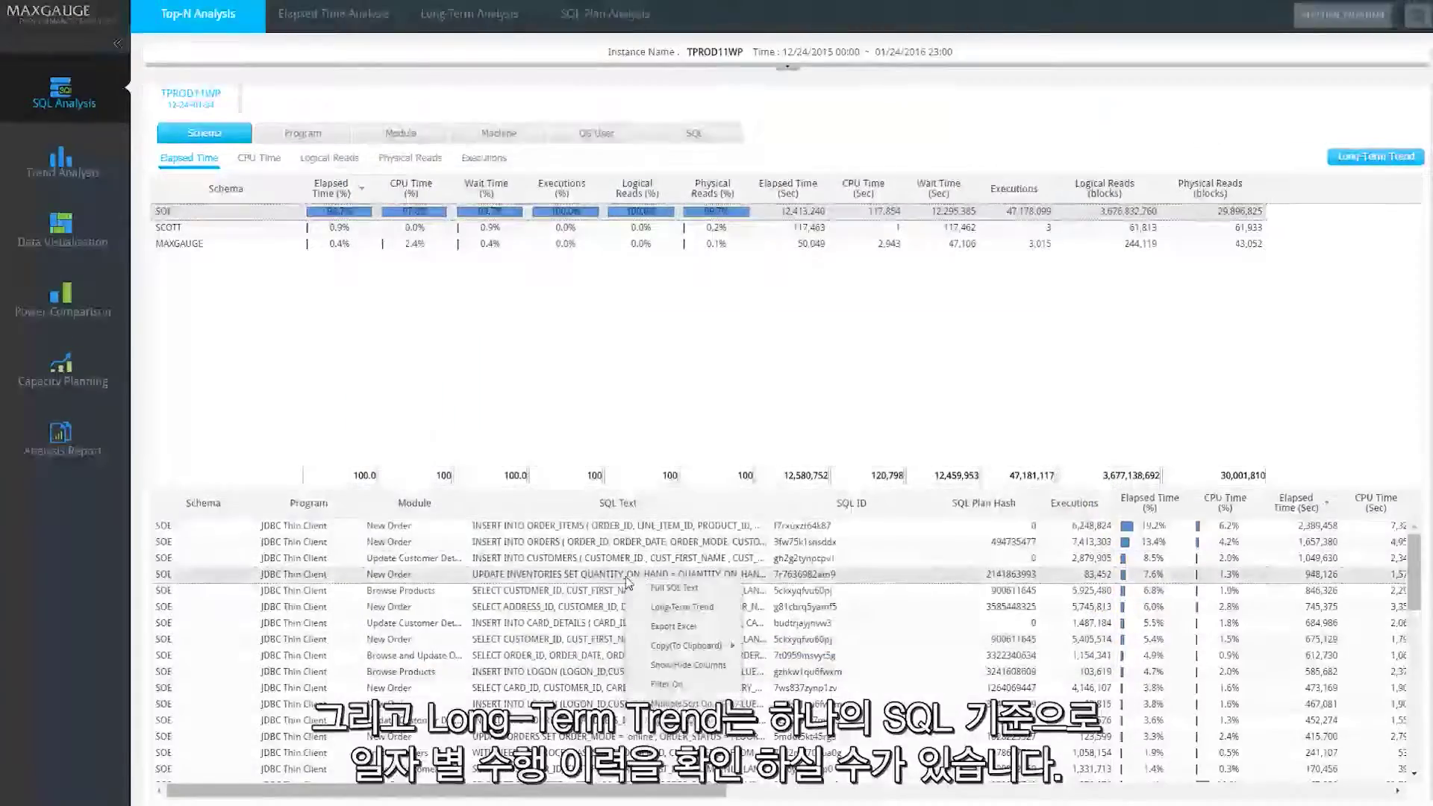
pyautogui.click(669, 614)
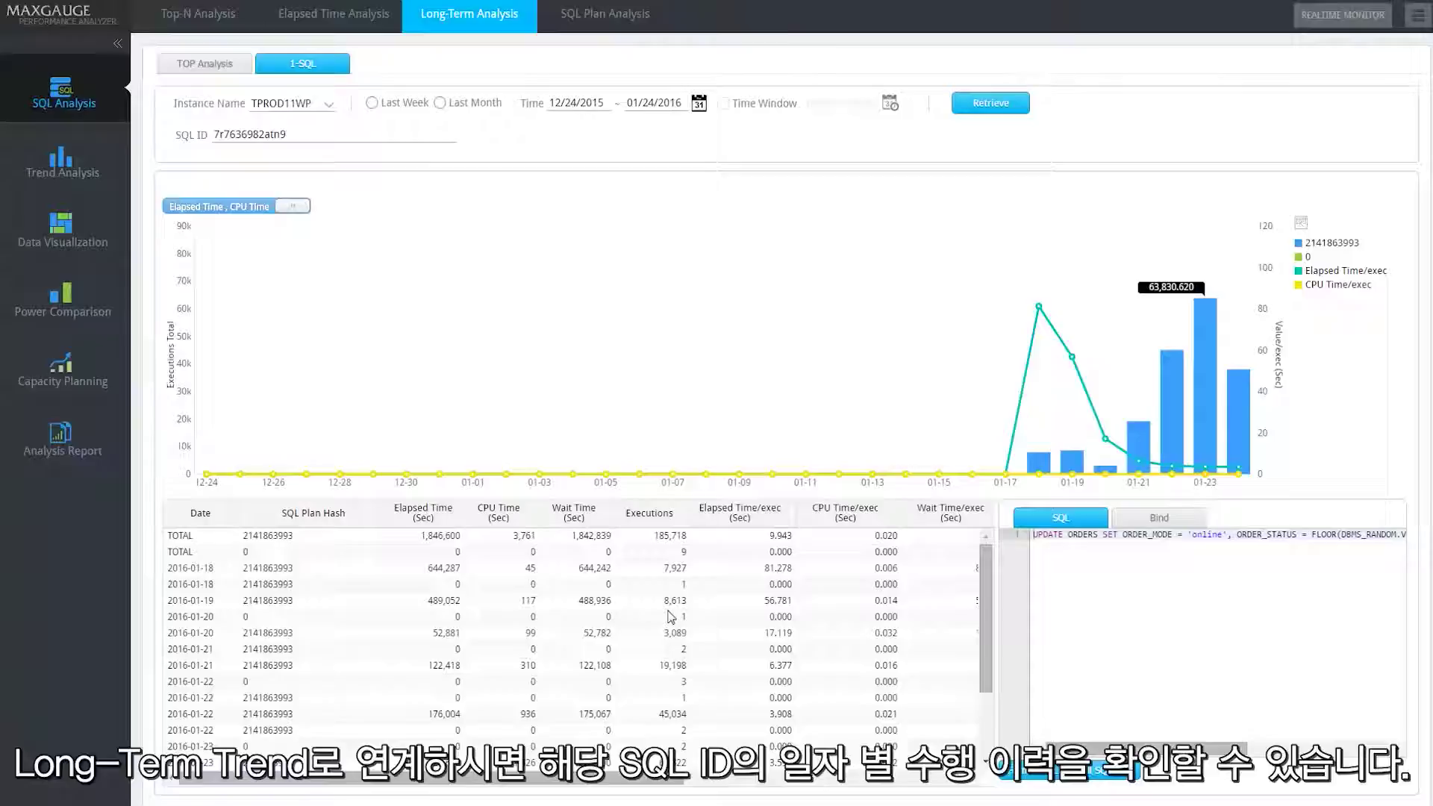
pyautogui.moveTo(1166, 448)
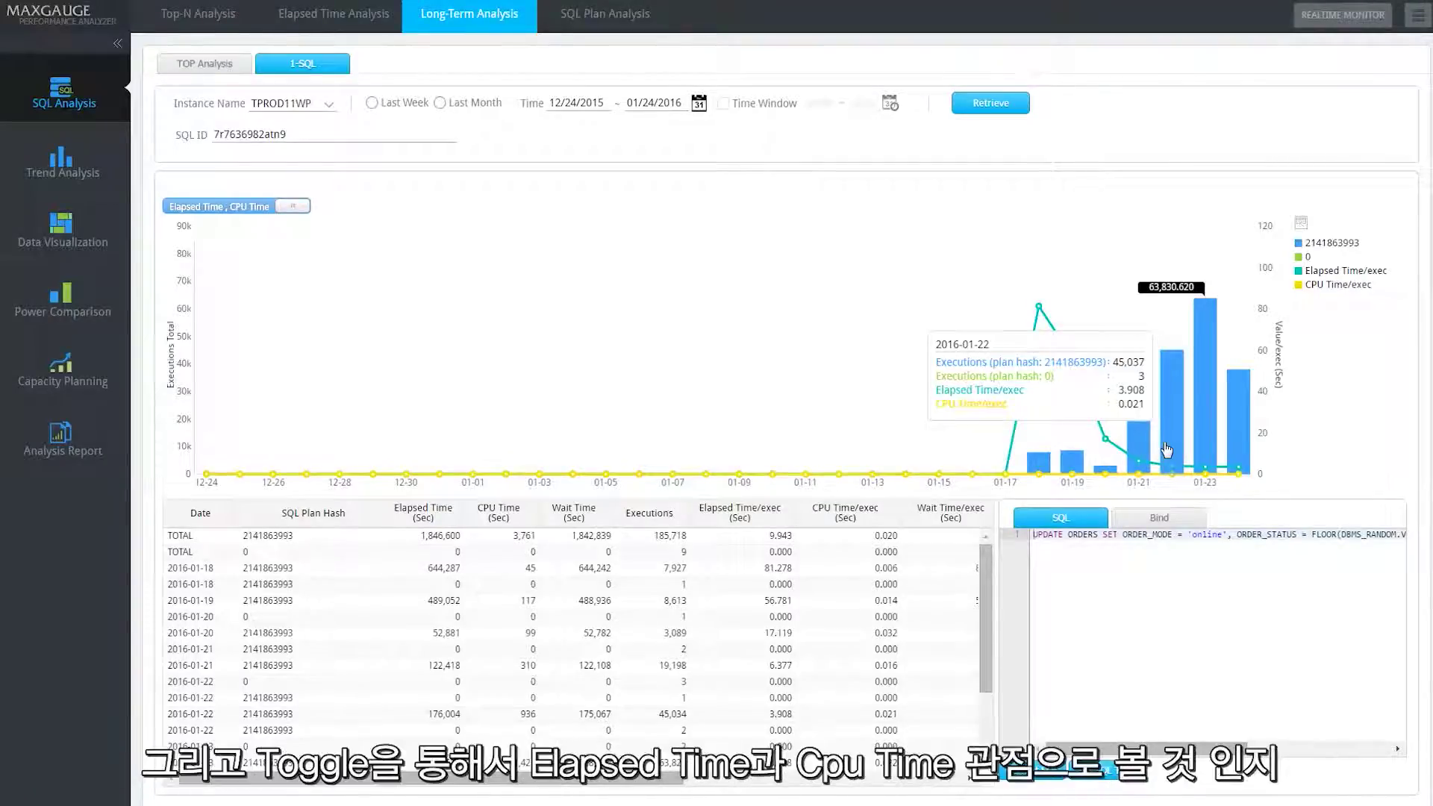
pyautogui.click(252, 209)
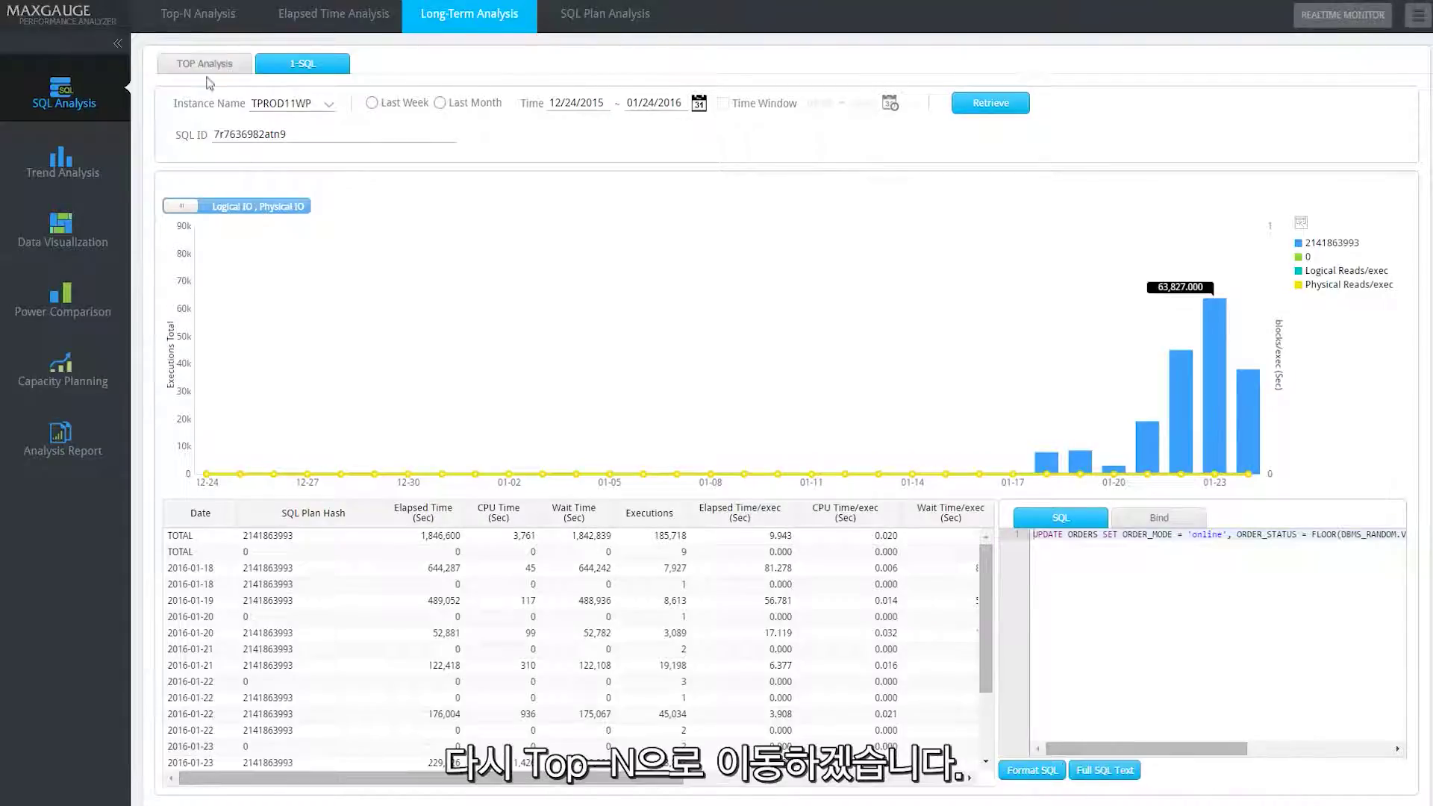
pyautogui.click(191, 22)
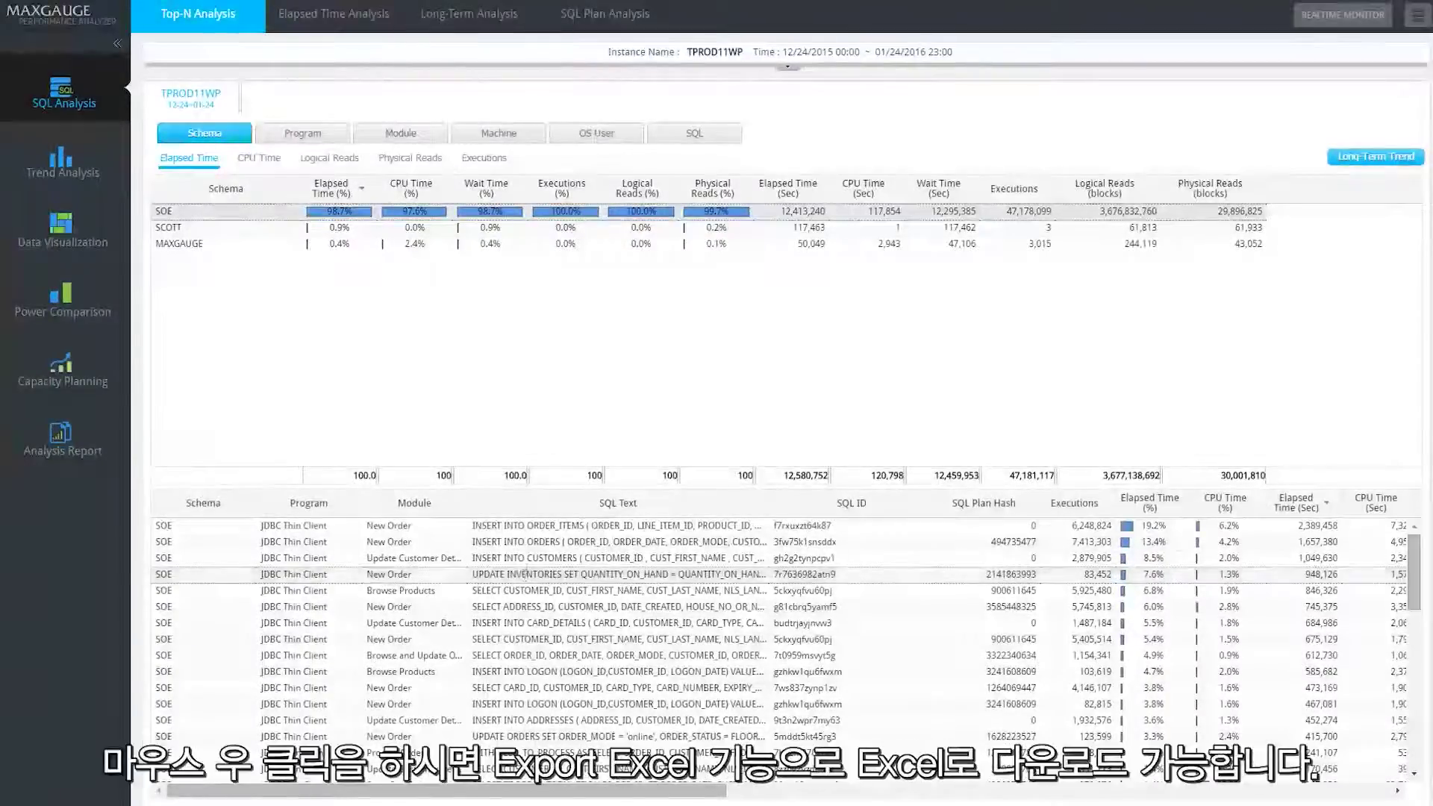
# Step: Export the SQL list to Excel and enable multiple sort, placing Module ahead of Elapsed Time (Sec) in the sorting order
pyautogui.rightClick(524, 575)
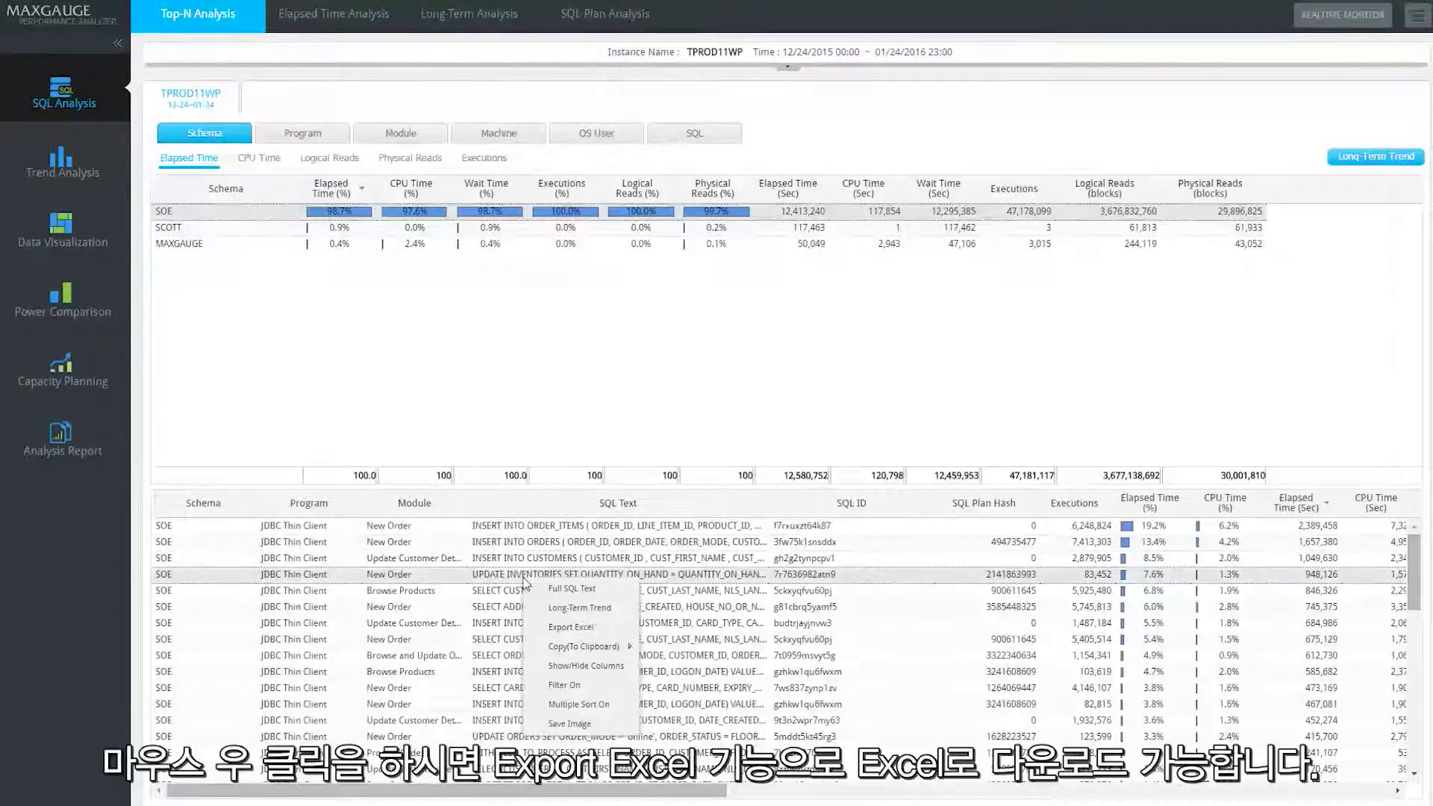
pyautogui.click(571, 627)
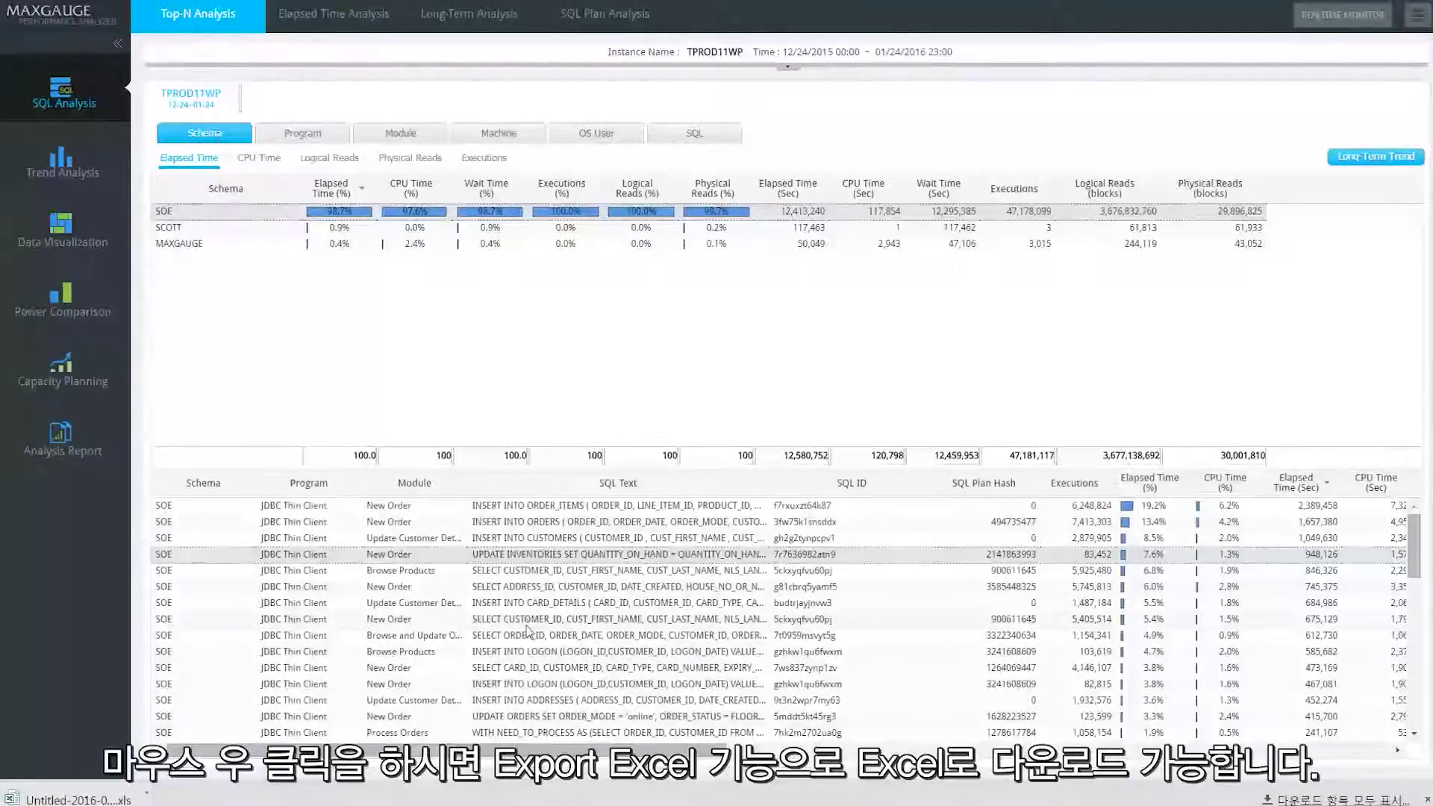
pyautogui.rightClick(556, 561)
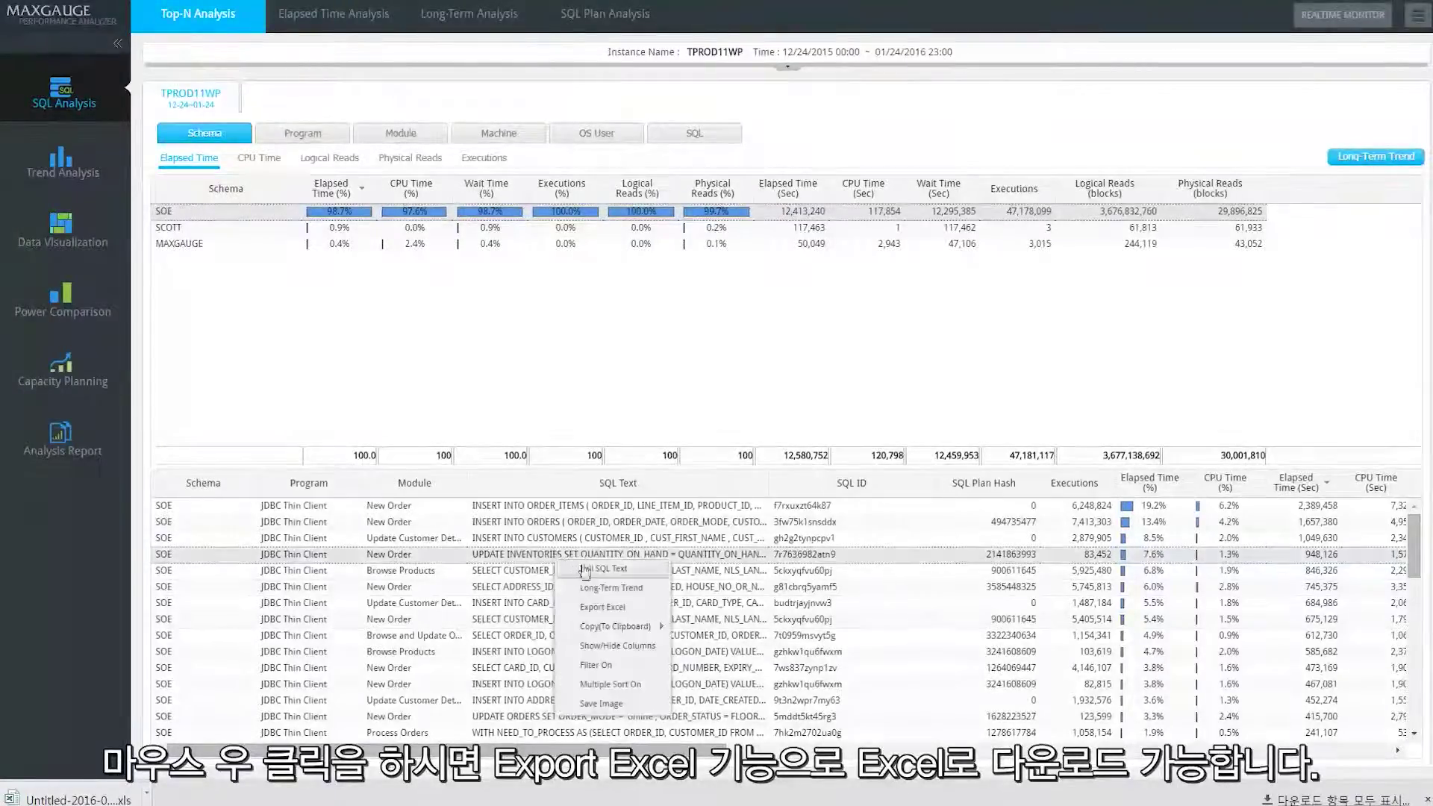
pyautogui.click(597, 689)
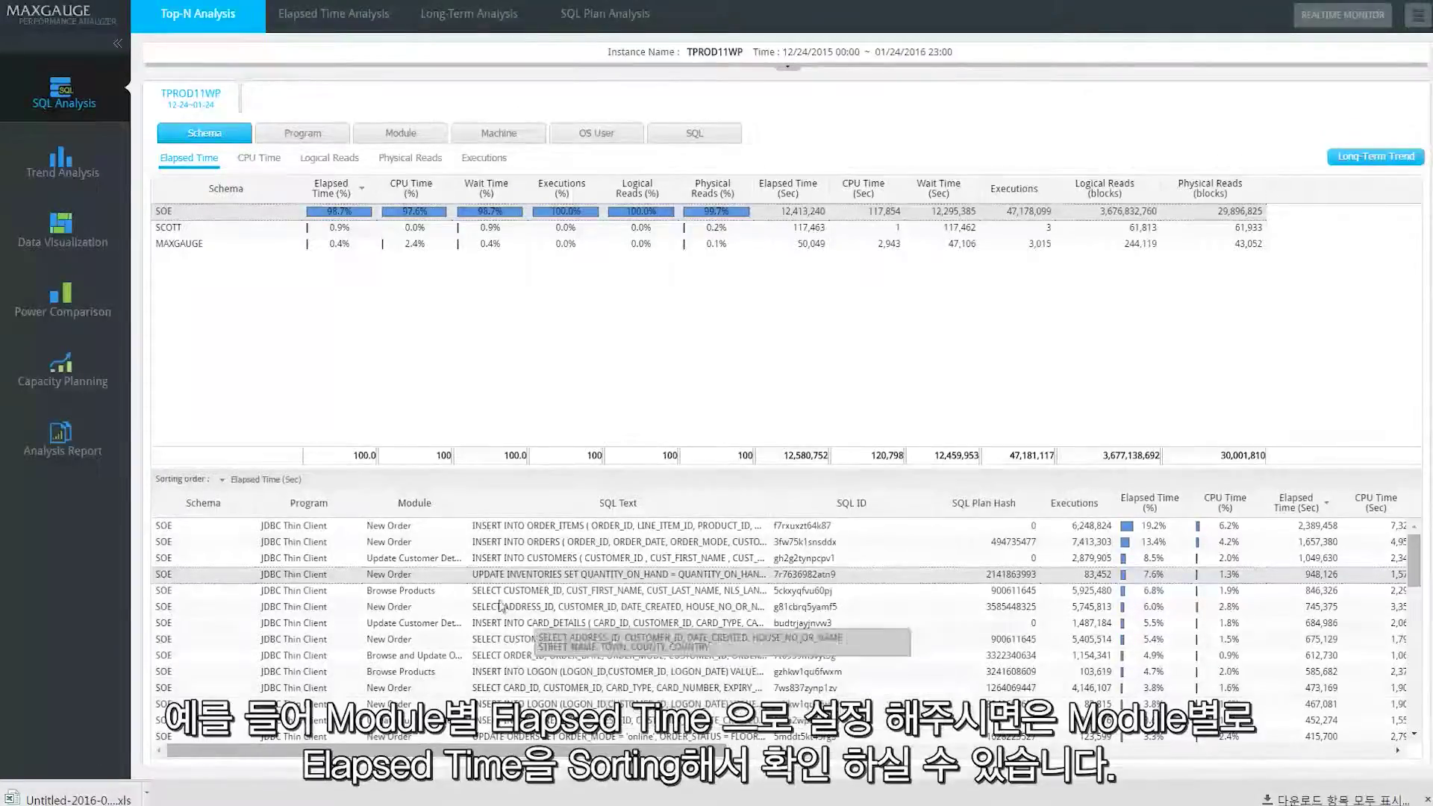
pyautogui.moveTo(431, 510); pyautogui.dragTo(222, 490)
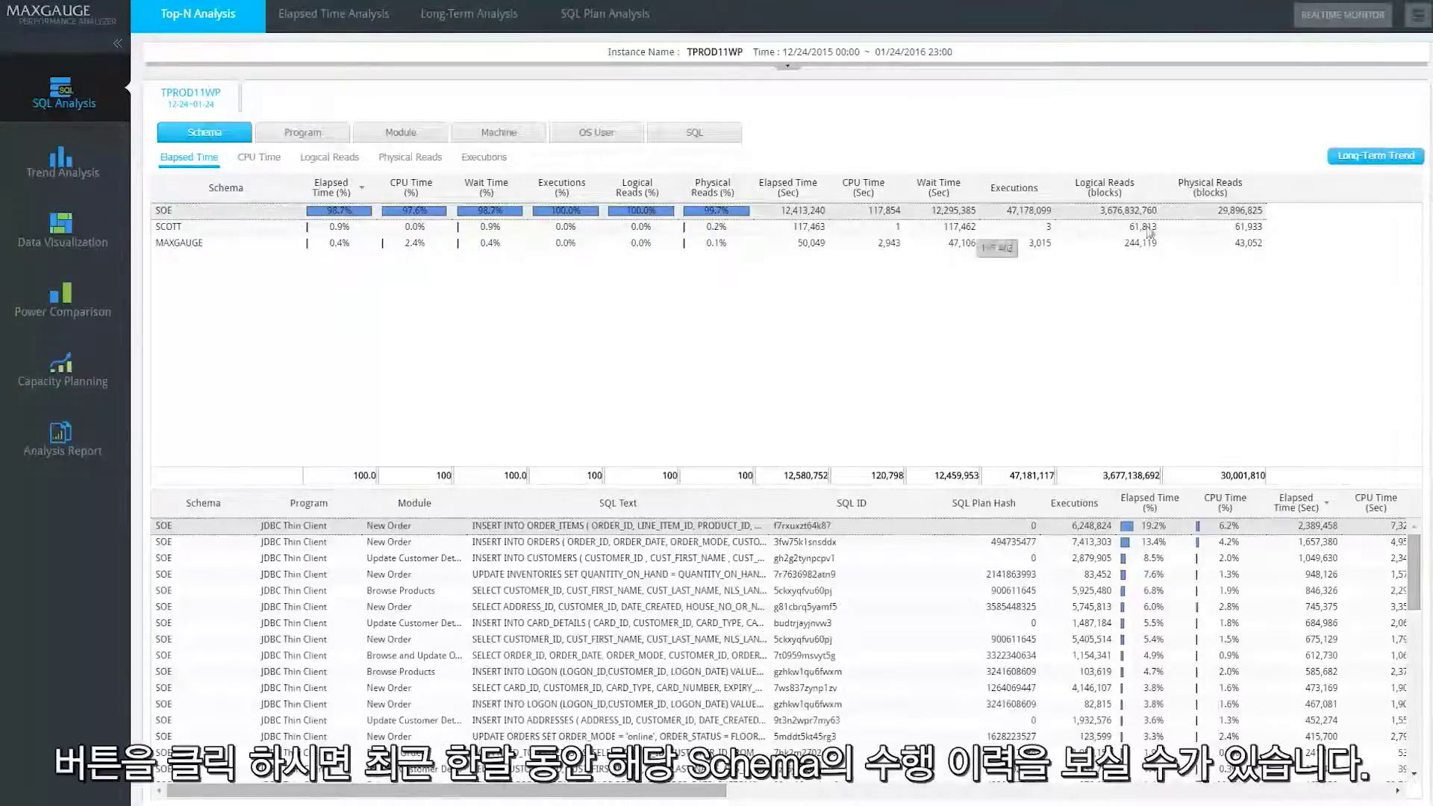
# Step: Check the SOE schema's Long-Term Trend, including its daily trend chart, and return to the Top-N Analysis
pyautogui.click(1344, 158)
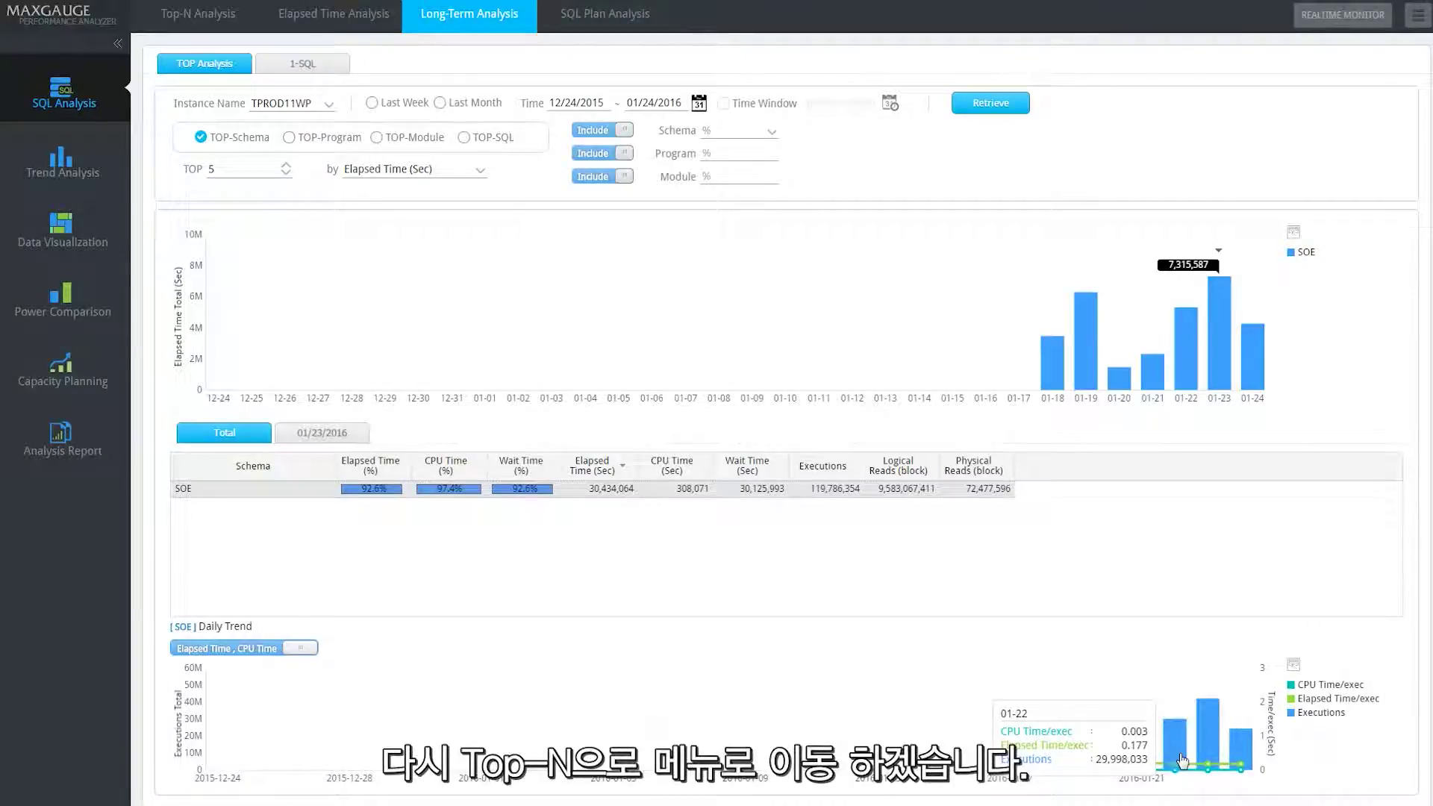
pyautogui.click(217, 22)
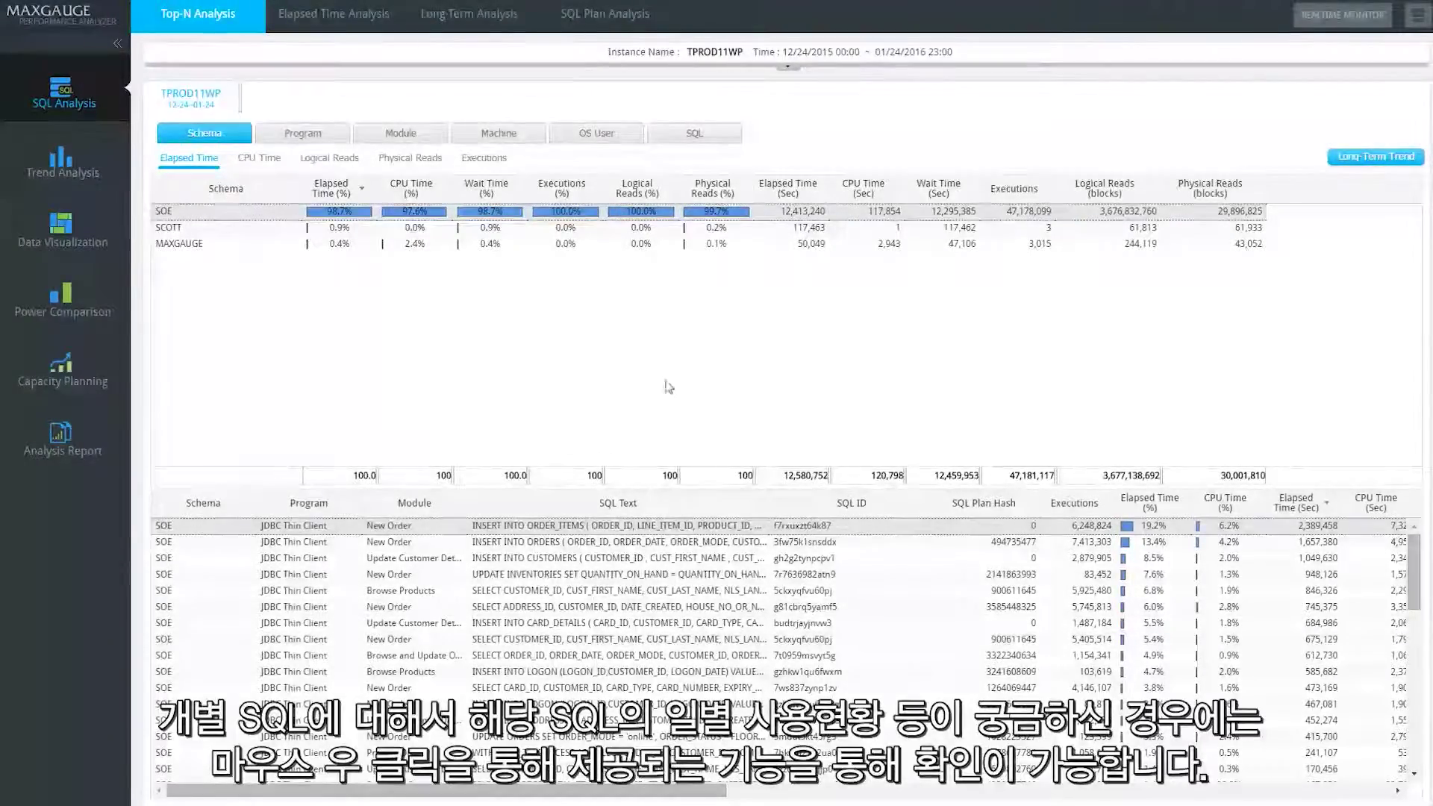
# Step: Inspect the Full SQL Text of the UPDATE INVENTORIES statement 7r7636982atn9 in formatted form, plus its execution plan and bind values, and close the window
pyautogui.click(592, 574)
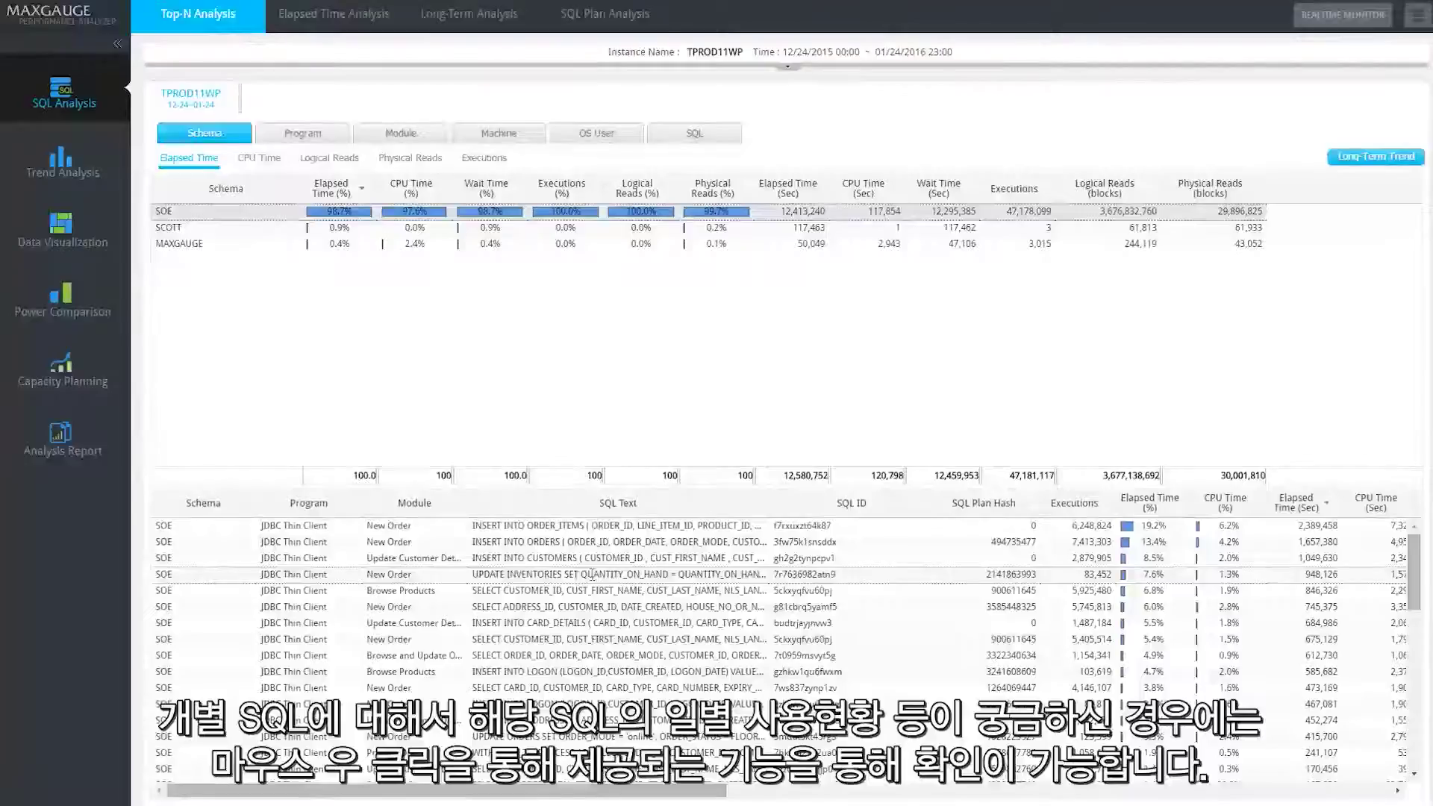
pyautogui.rightClick(592, 574)
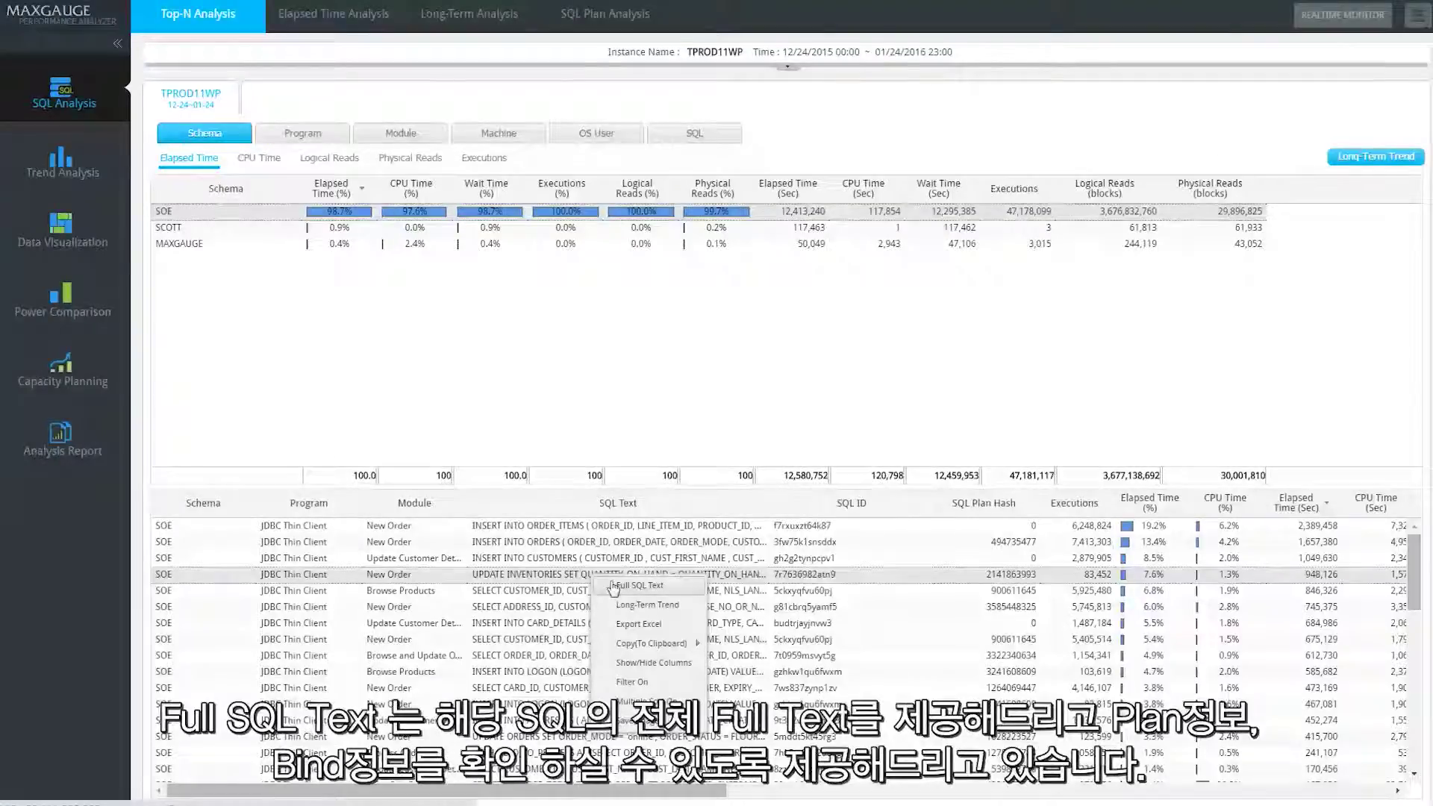
pyautogui.click(614, 587)
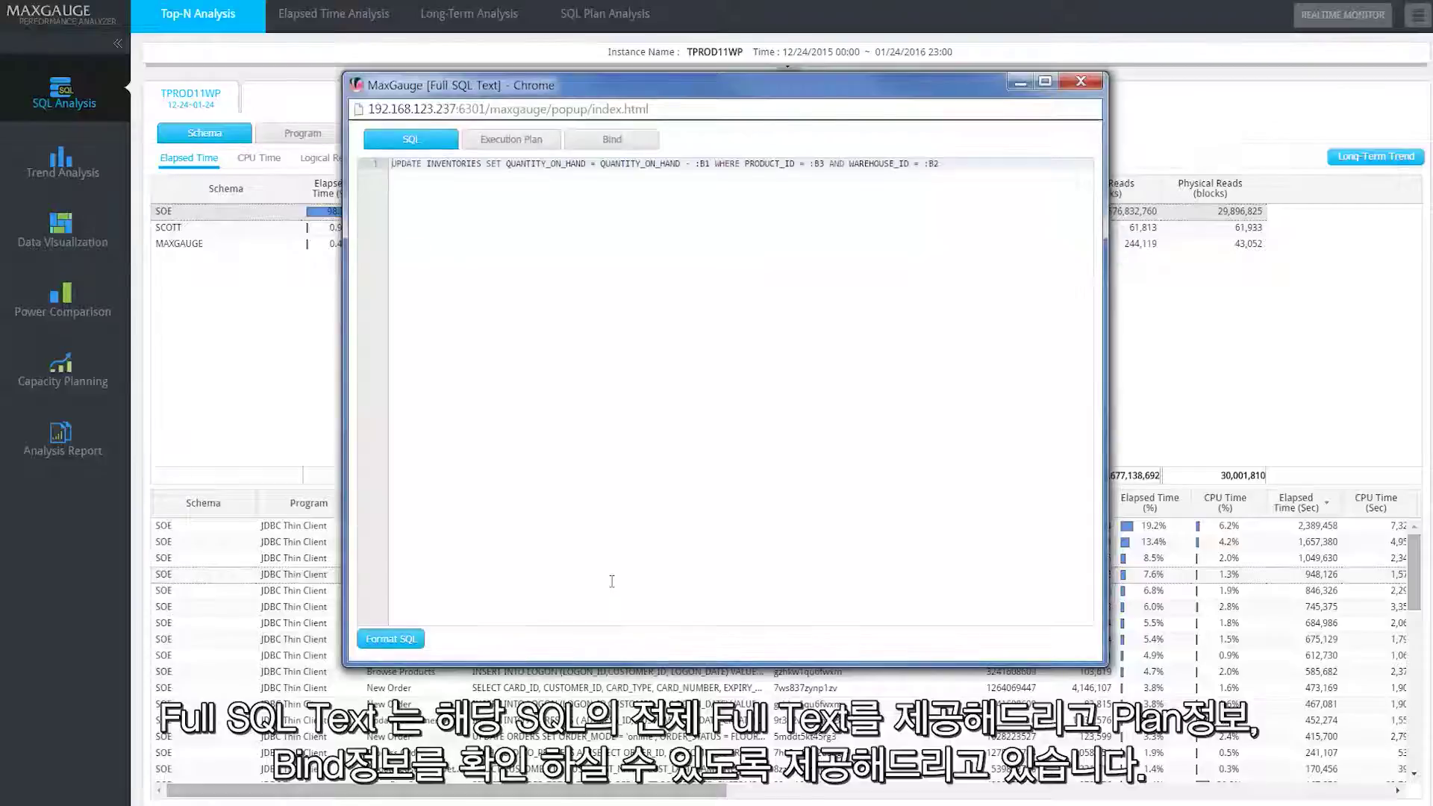
pyautogui.click(395, 640)
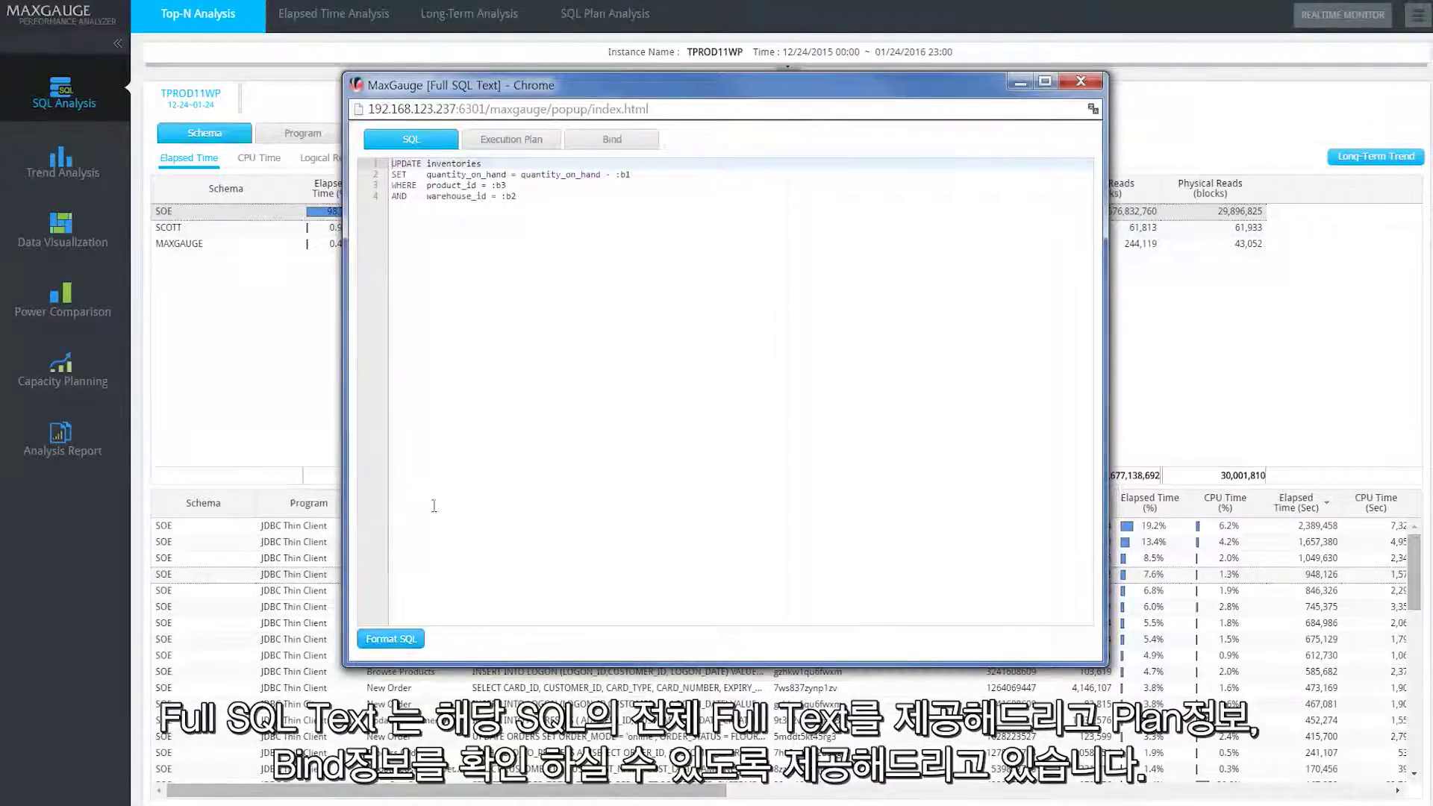
pyautogui.click(483, 143)
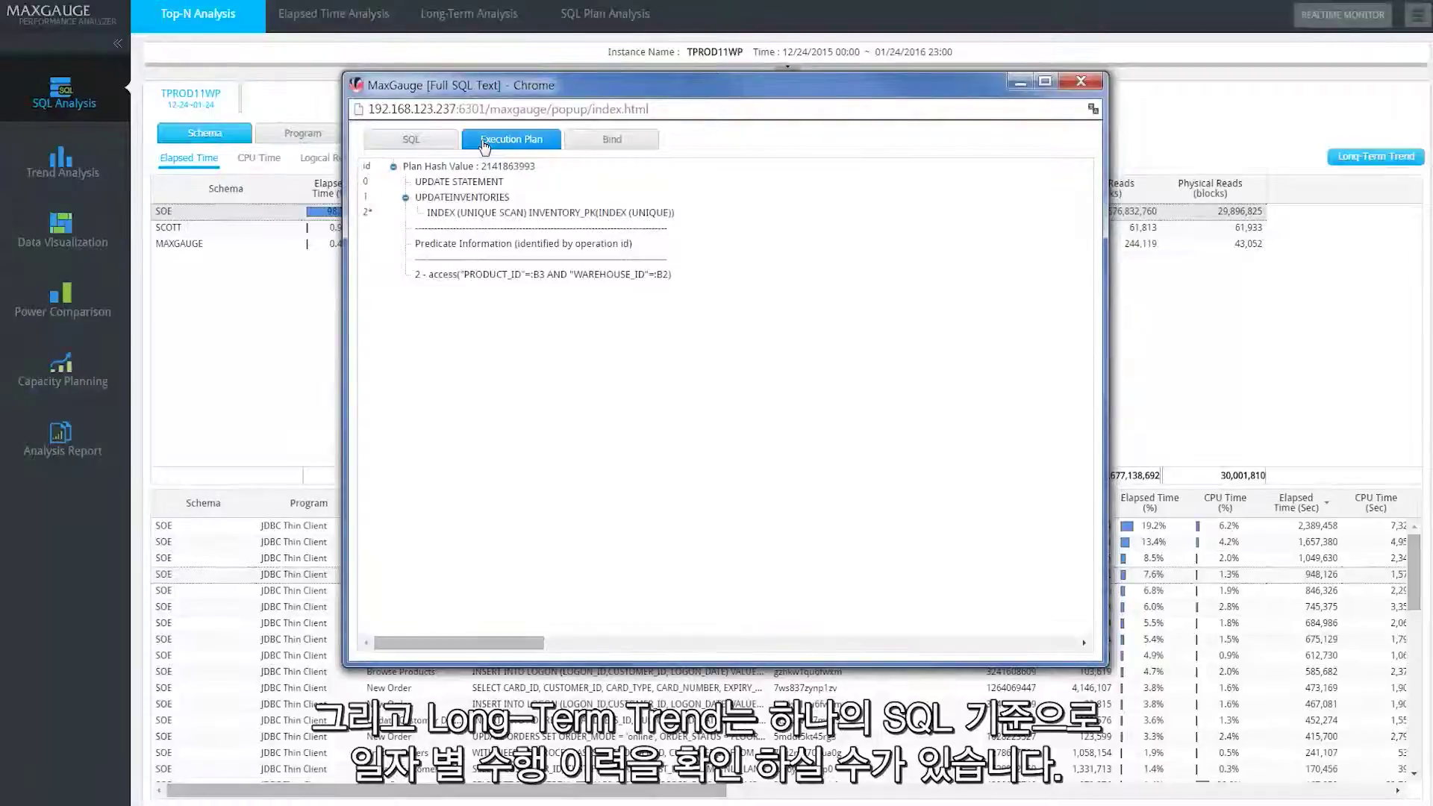
pyautogui.click(597, 143)
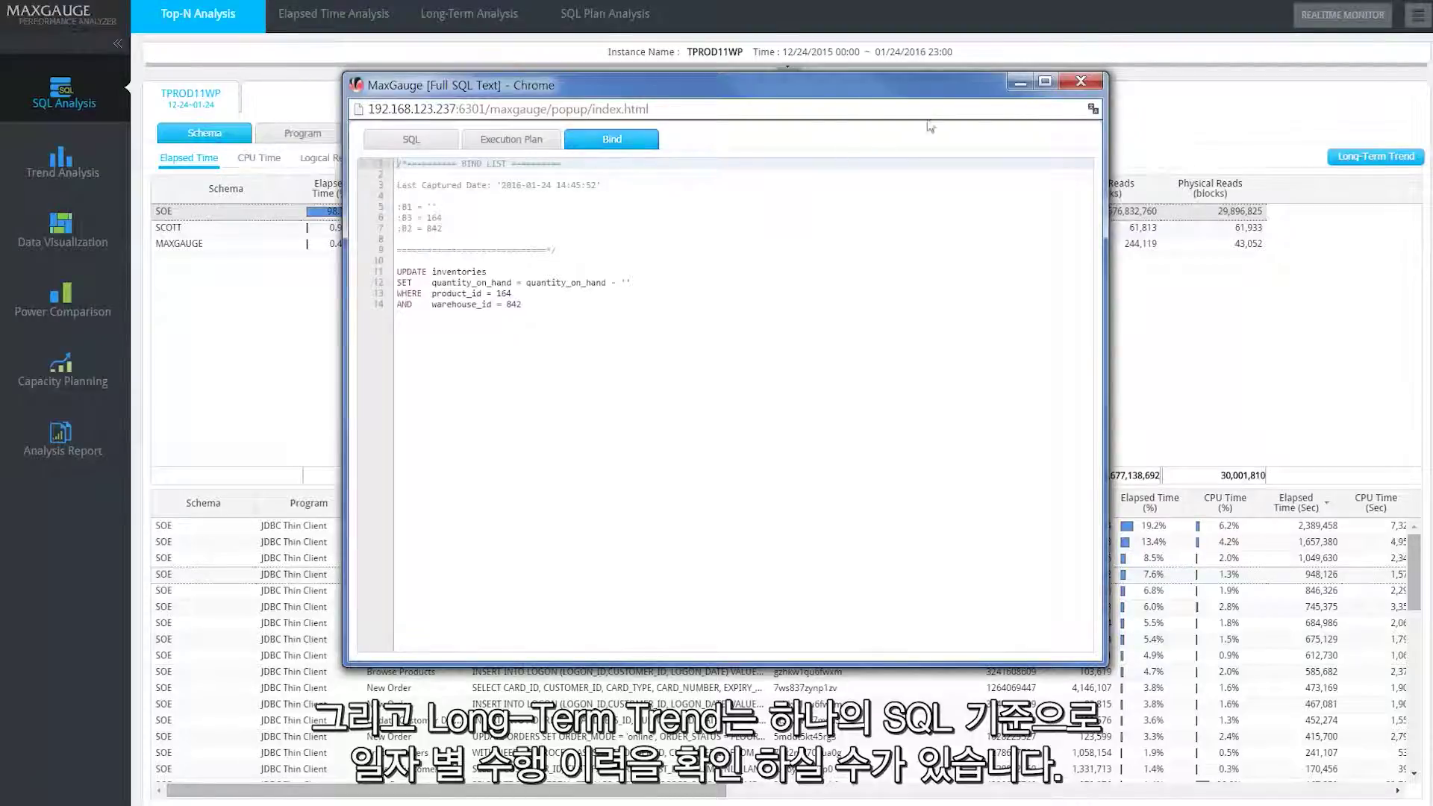
pyautogui.click(1080, 81)
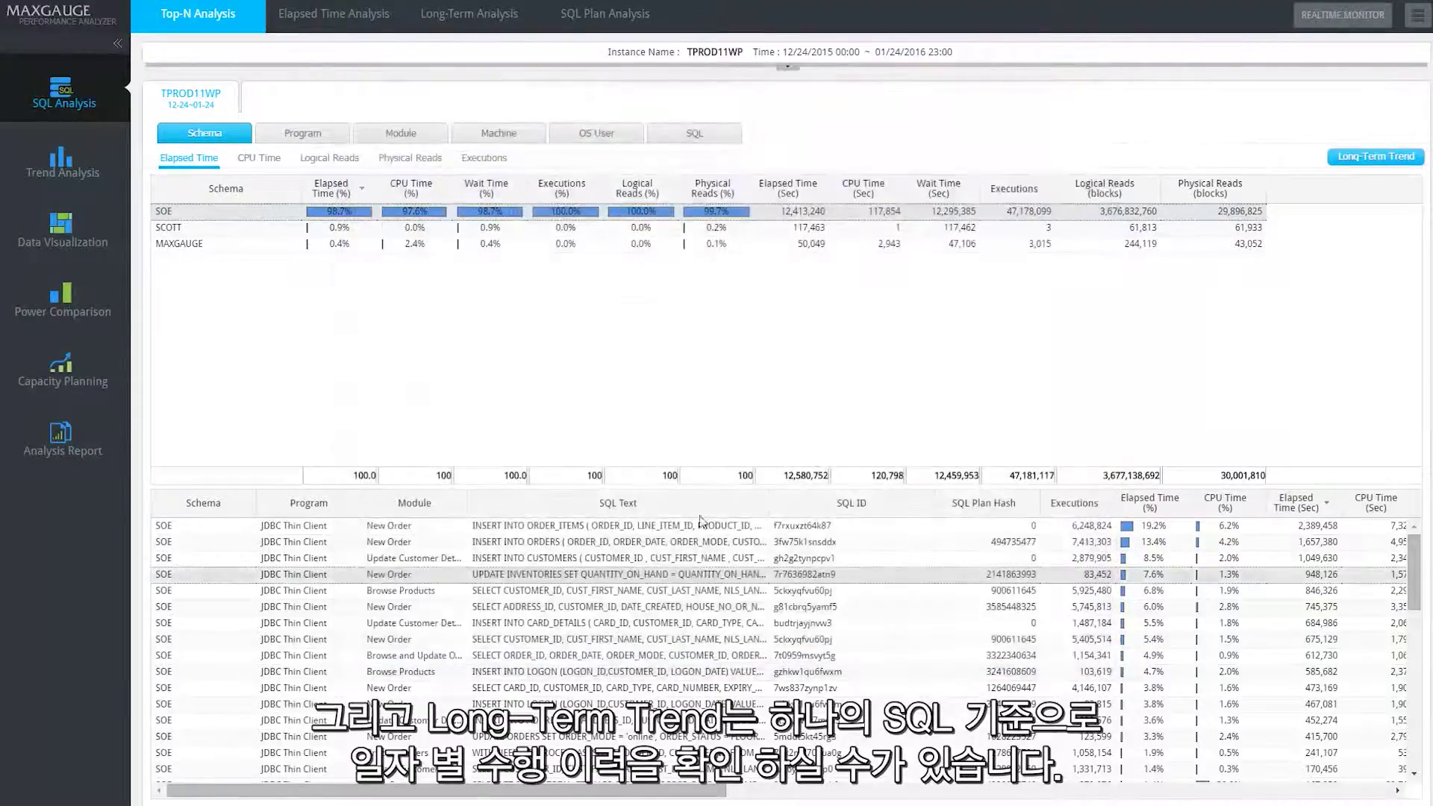
# Step: Review the daily execution history of SQL 7r7636982atn9 in its Long-Term Trend, showing Logical IO and Physical IO, and return to the Top-N Analysis
pyautogui.rightClick(628, 577)
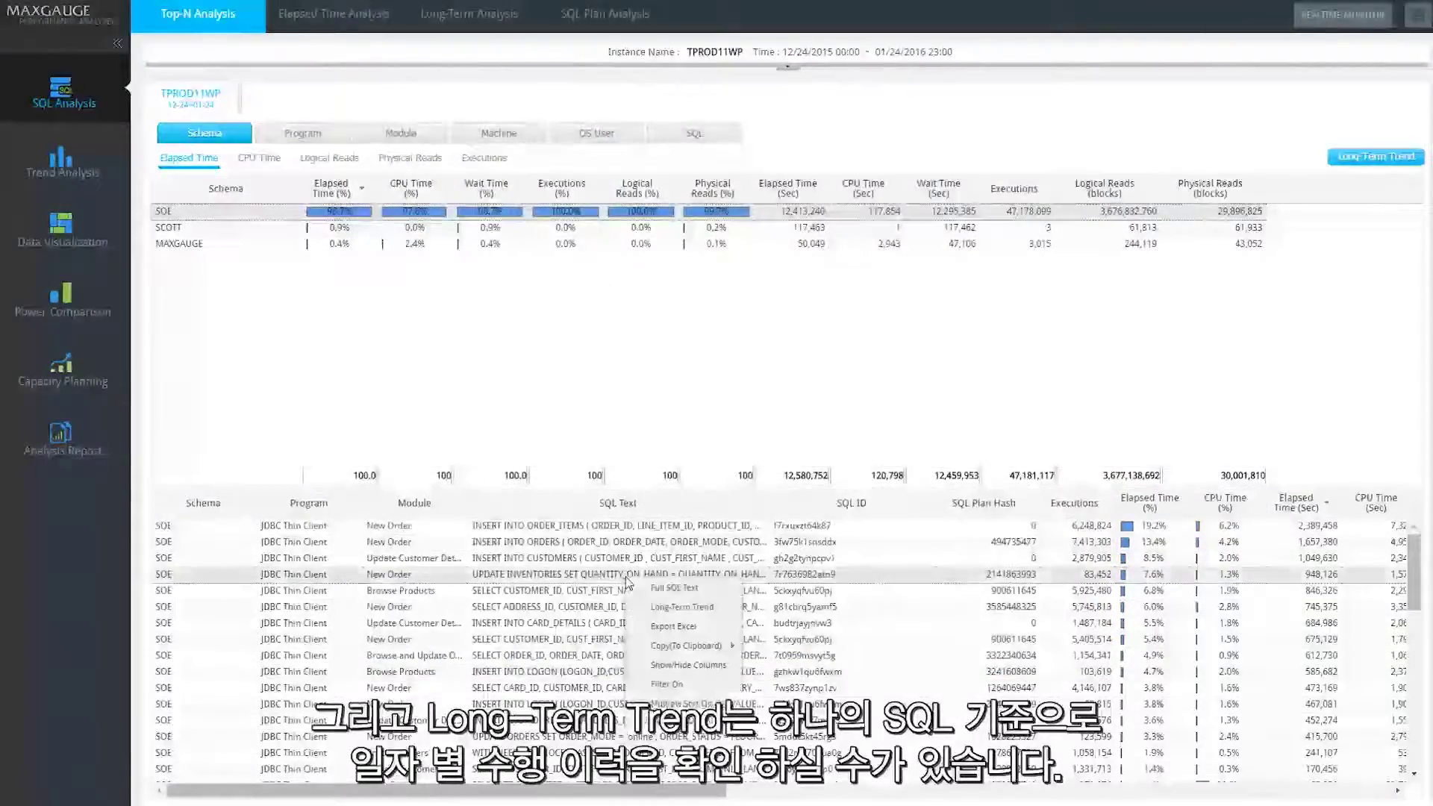
pyautogui.click(670, 607)
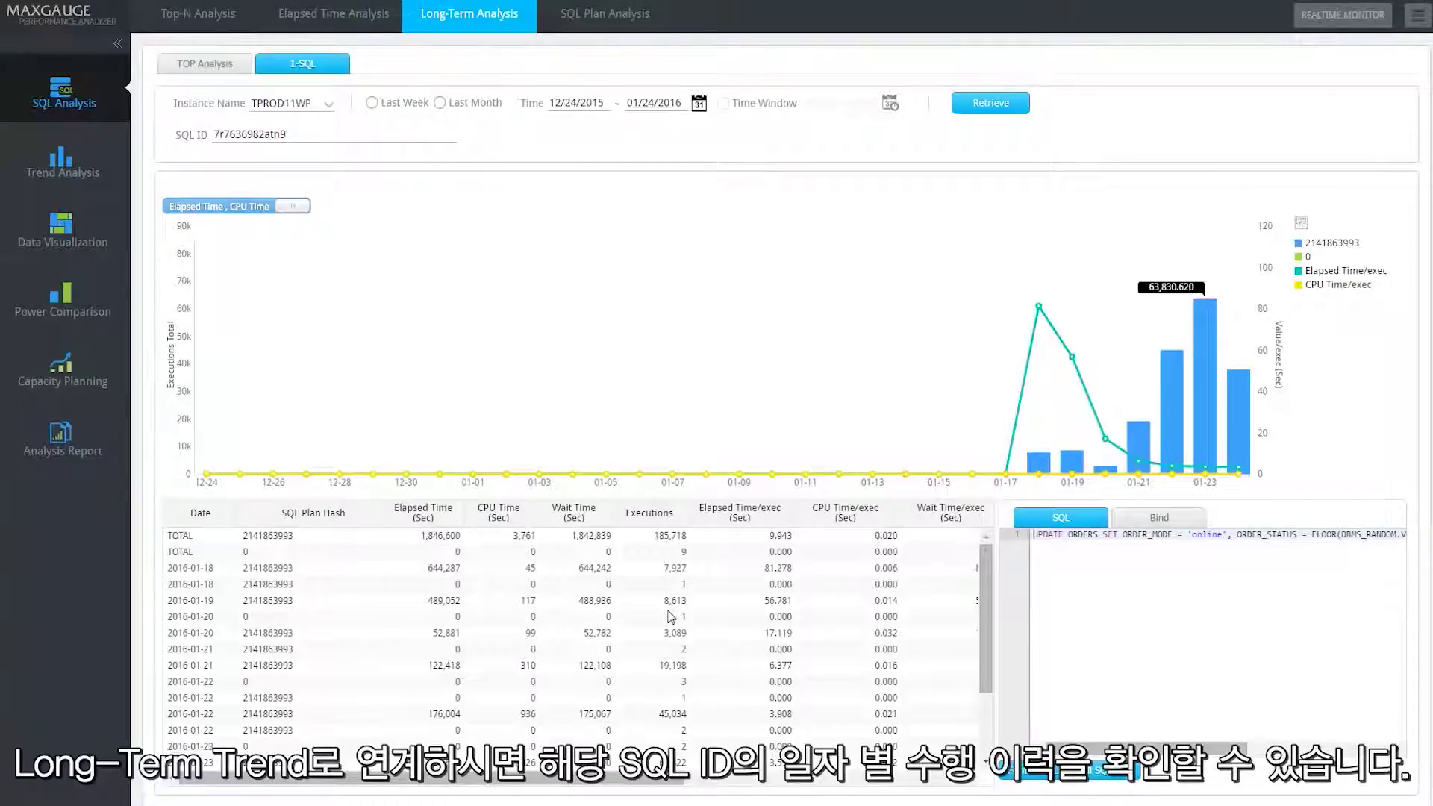
pyautogui.moveTo(1166, 450)
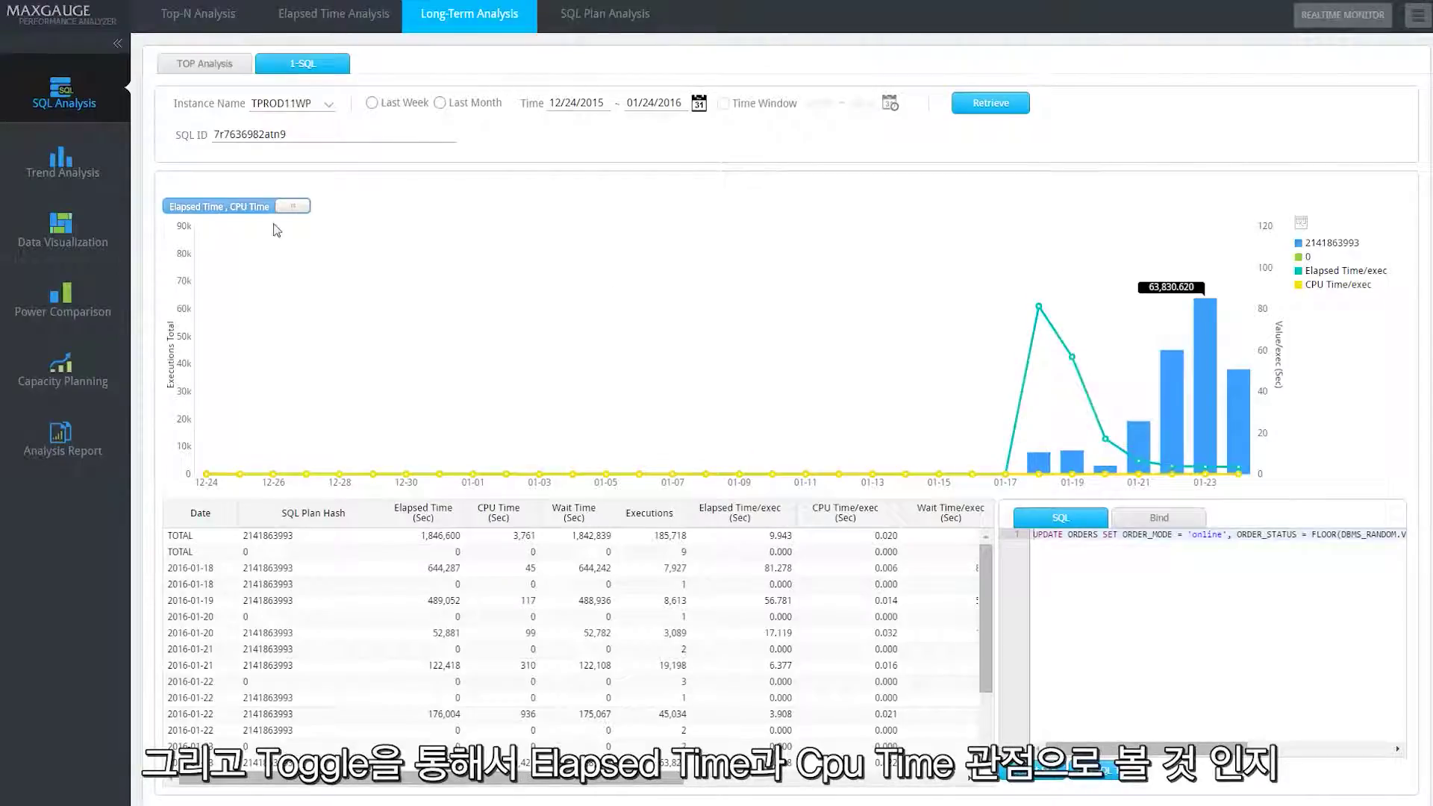
pyautogui.click(253, 211)
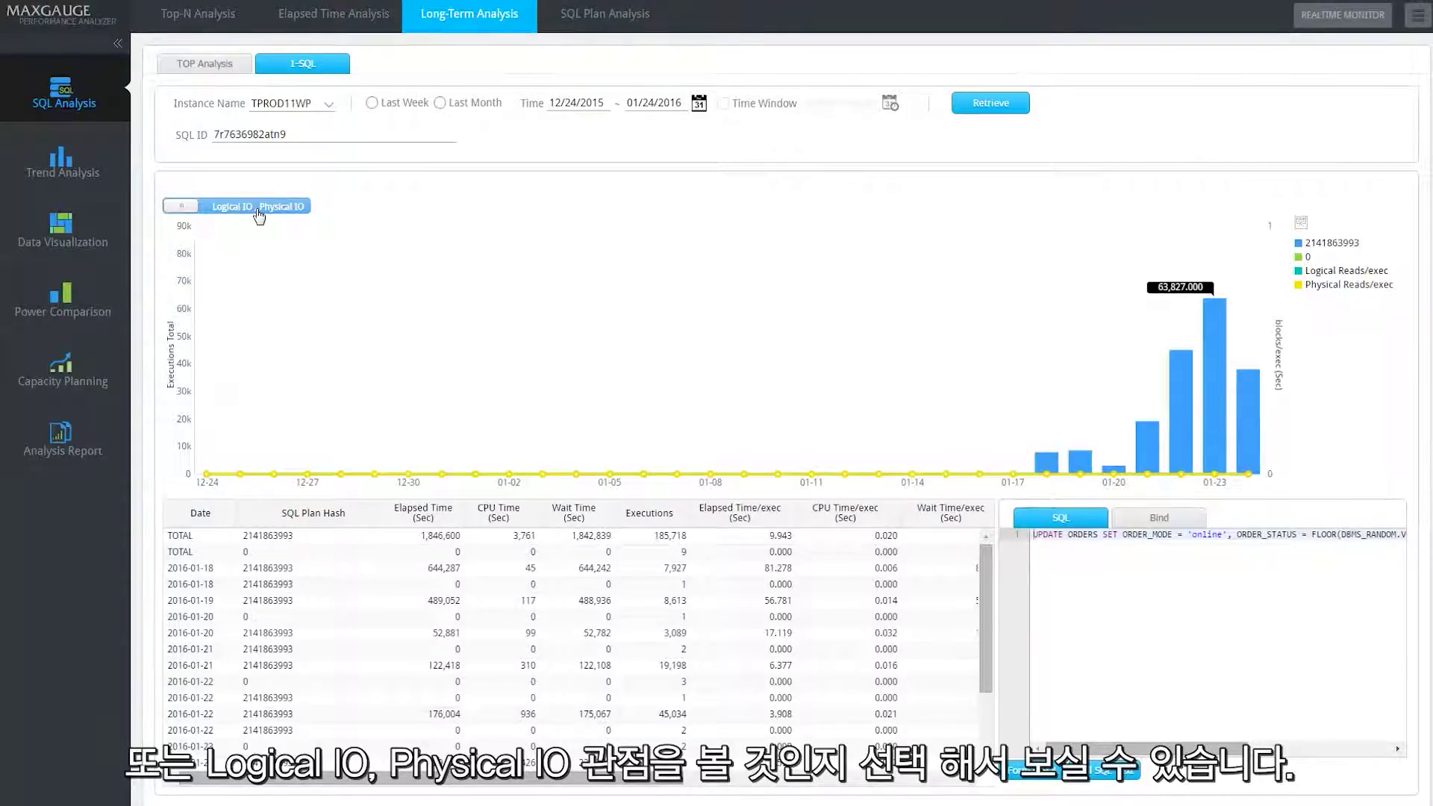
pyautogui.click(192, 26)
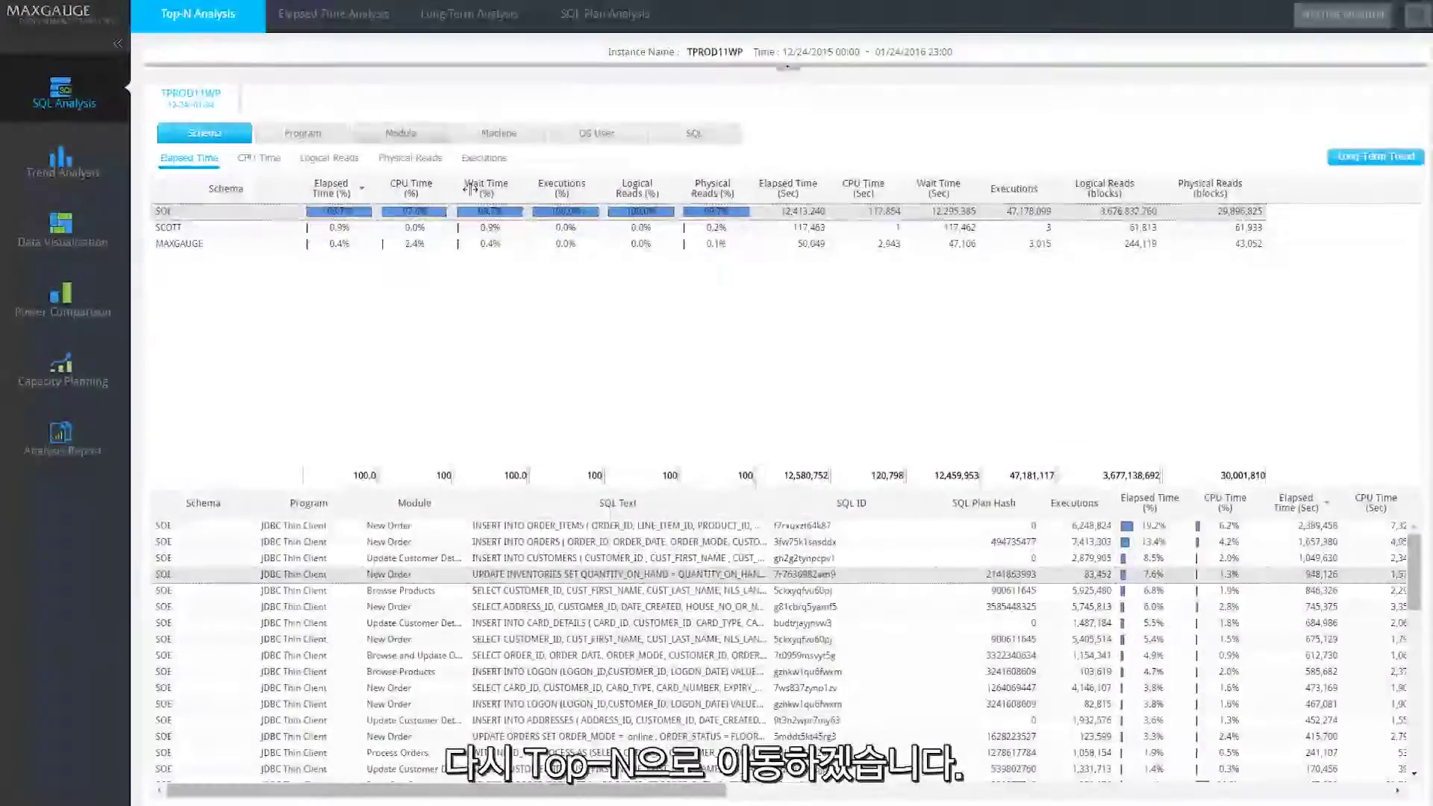
# Step: Export the SOE schema's SQL list to Excel and turn on multiple sort, ordering by Module before Elapsed Time (Sec)
pyautogui.rightClick(525, 580)
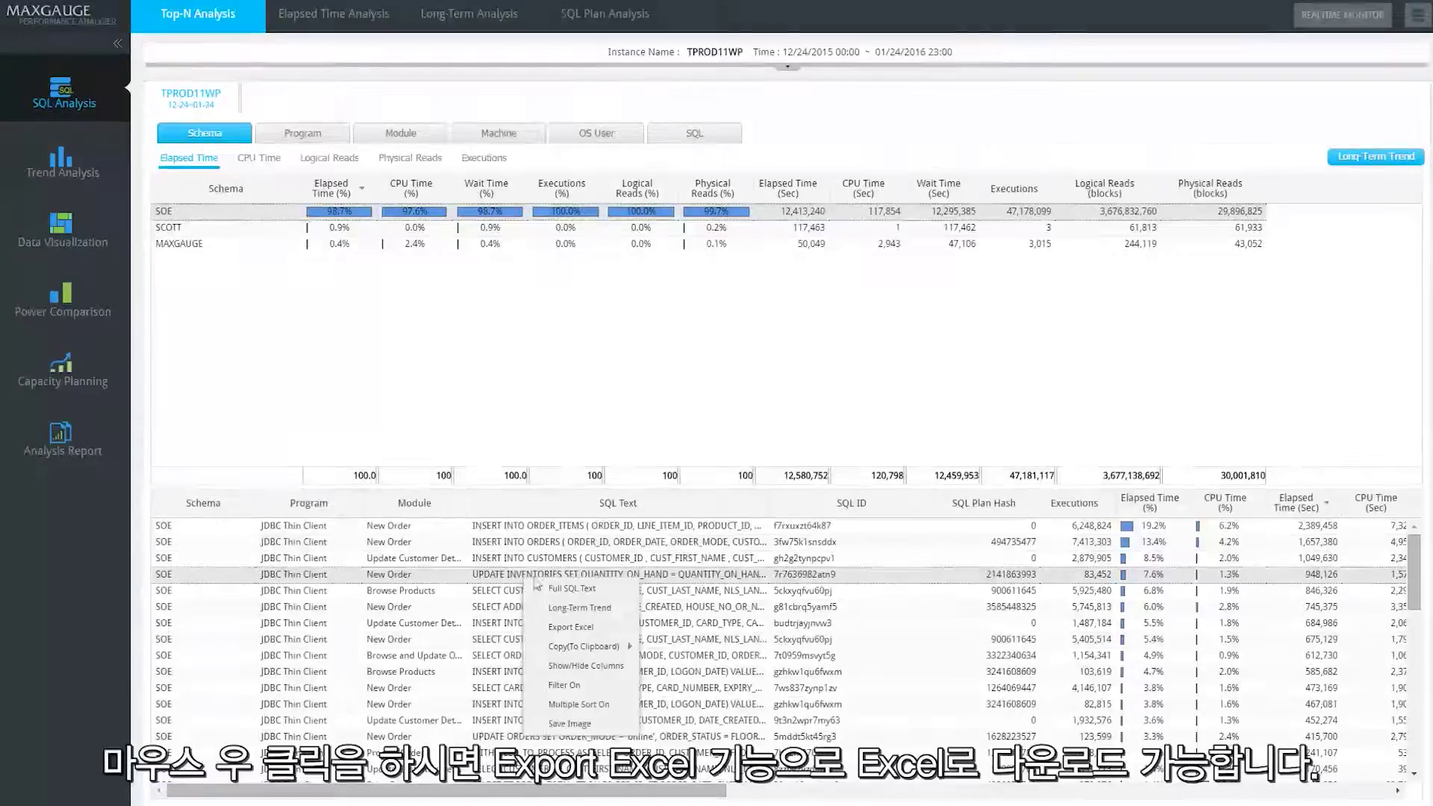
pyautogui.click(573, 628)
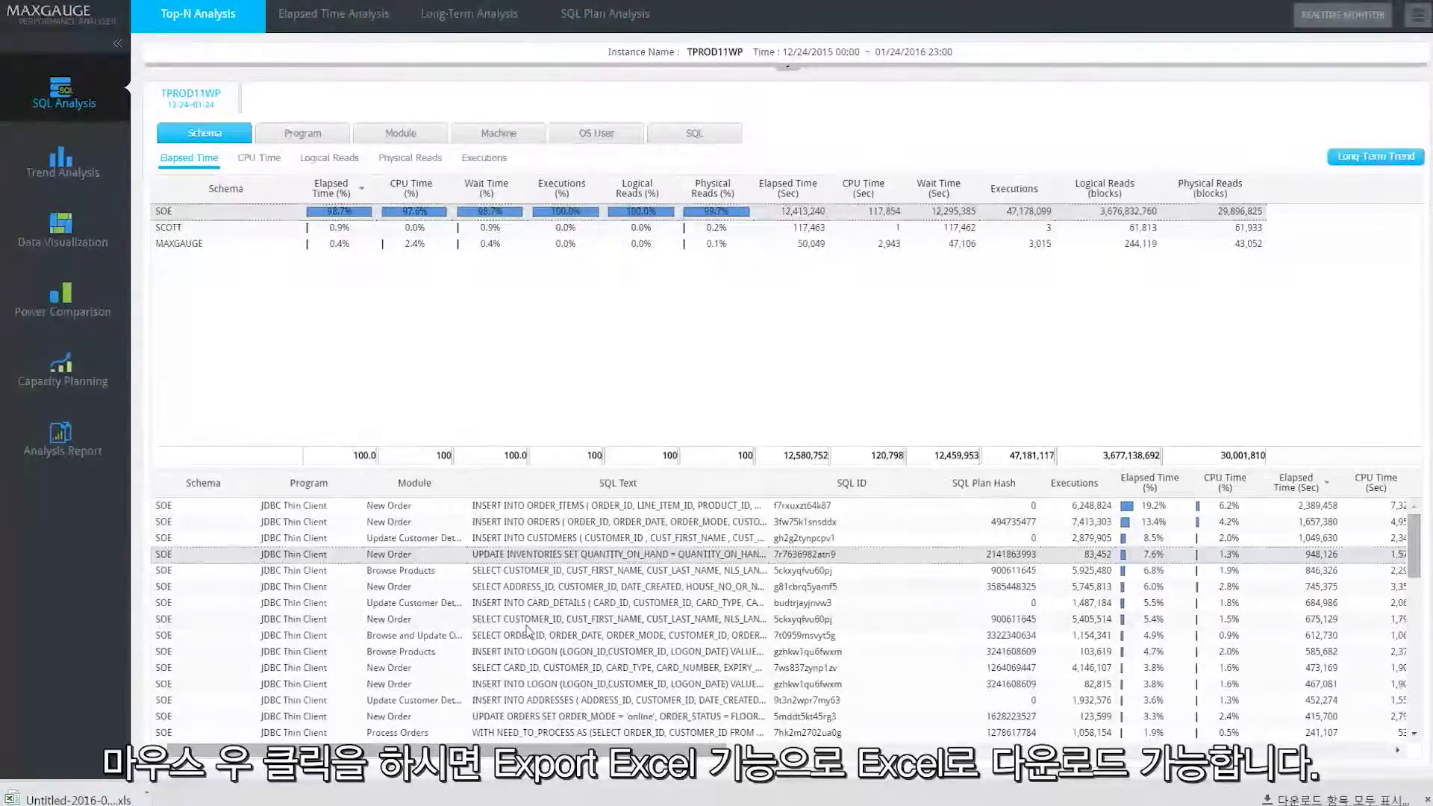
pyautogui.rightClick(556, 558)
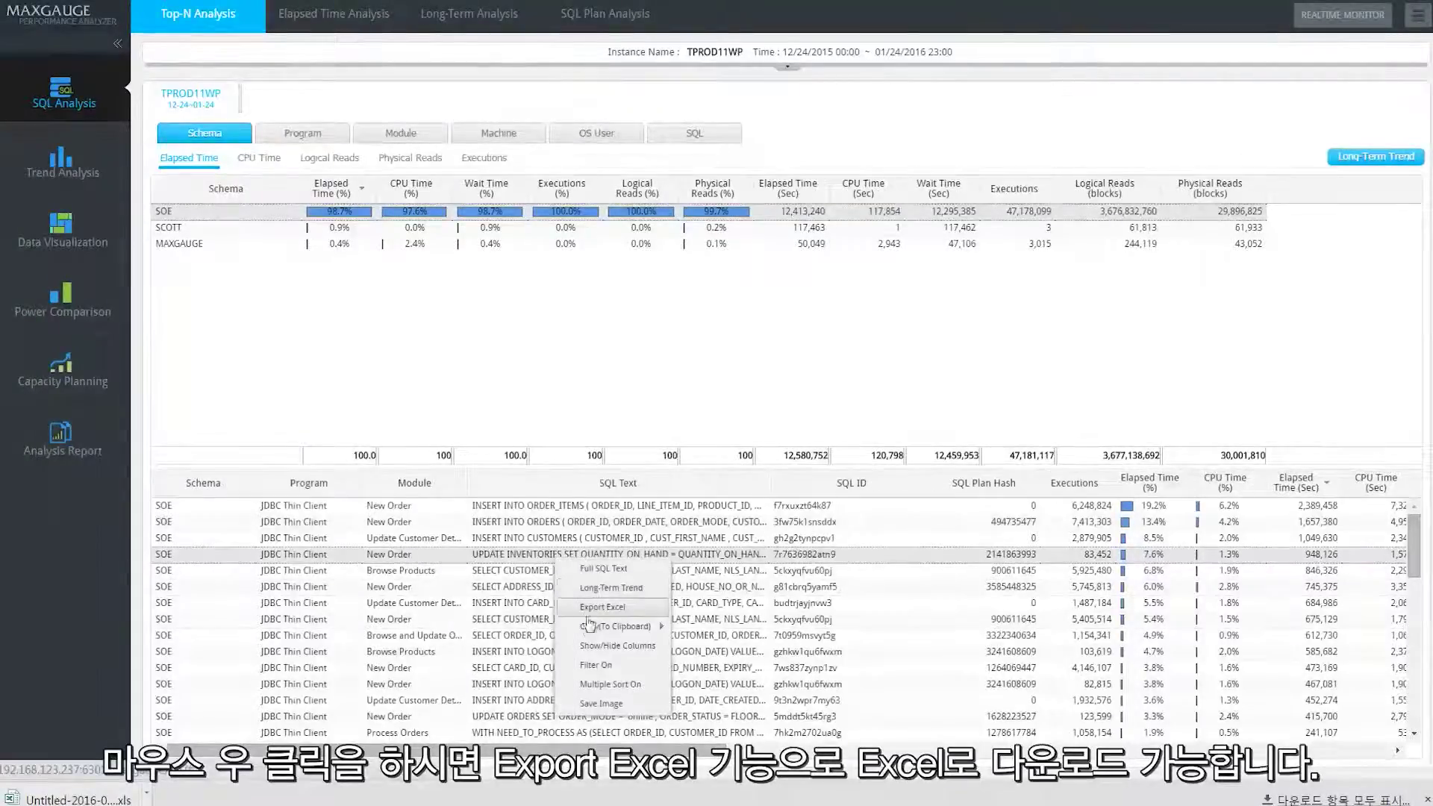
pyautogui.click(596, 687)
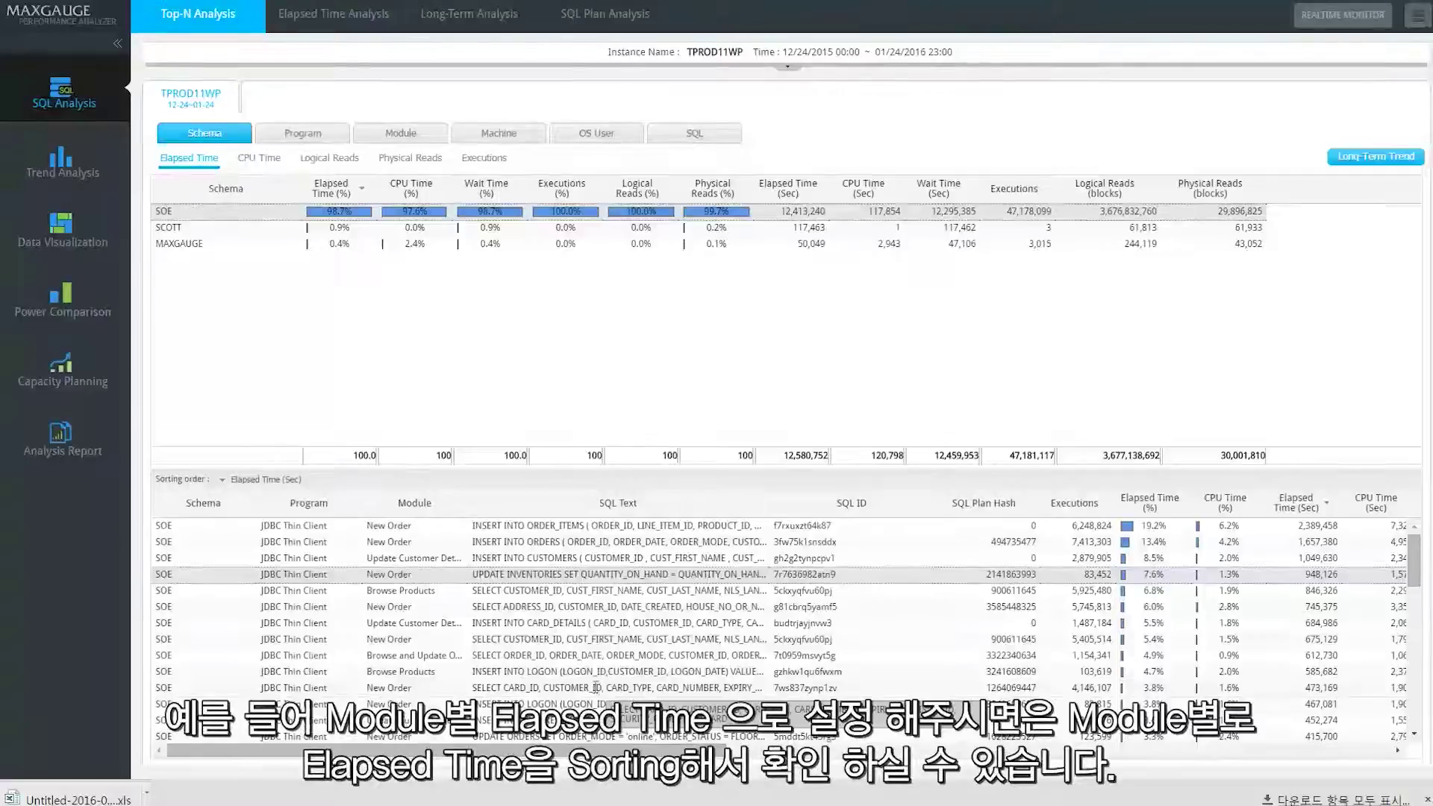
pyautogui.moveTo(409, 511); pyautogui.dragTo(222, 491)
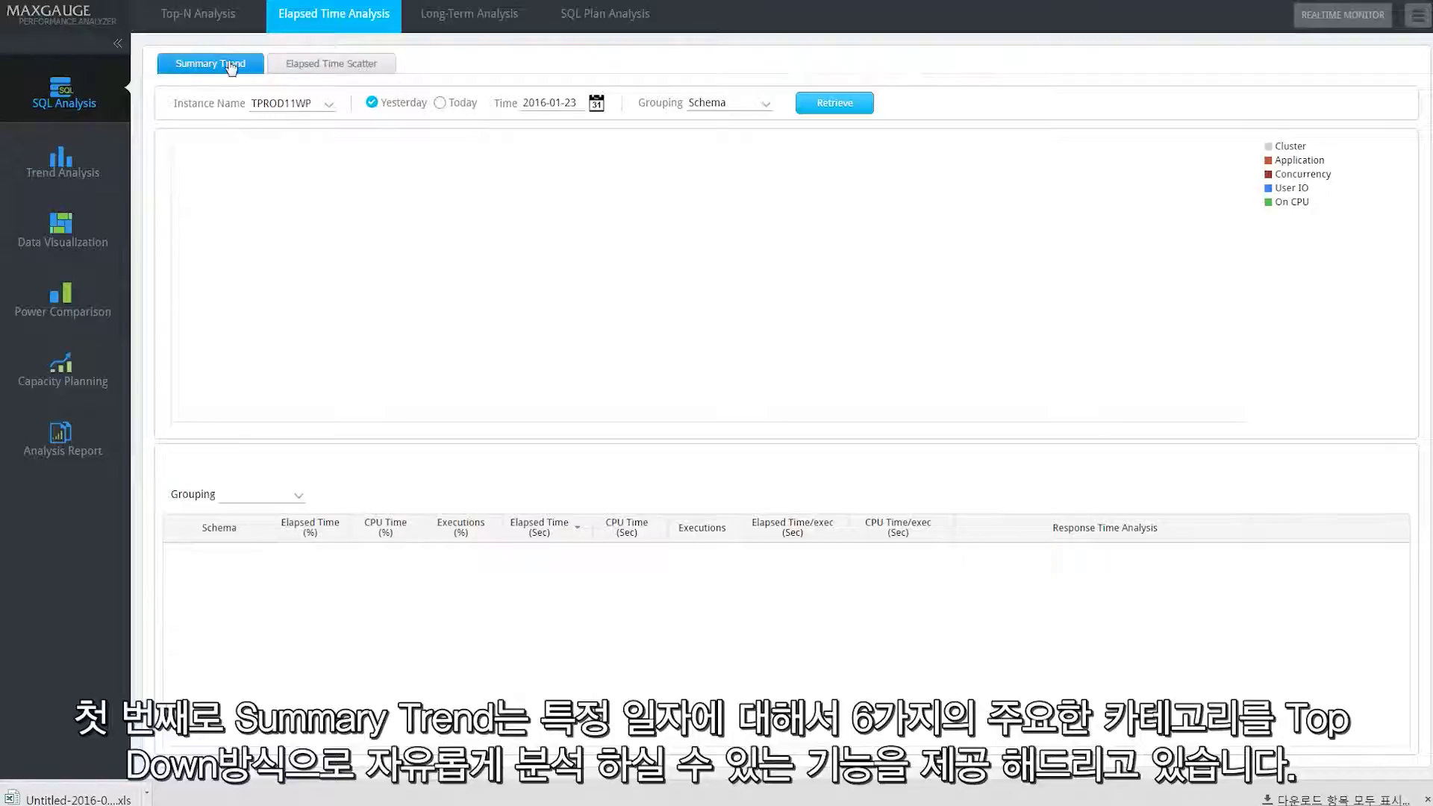
# Step: Retrieve the Summary Trend of instance TPROD11WP for yesterday, 2016-01-23, grouped by Schema
pyautogui.click(594, 106)
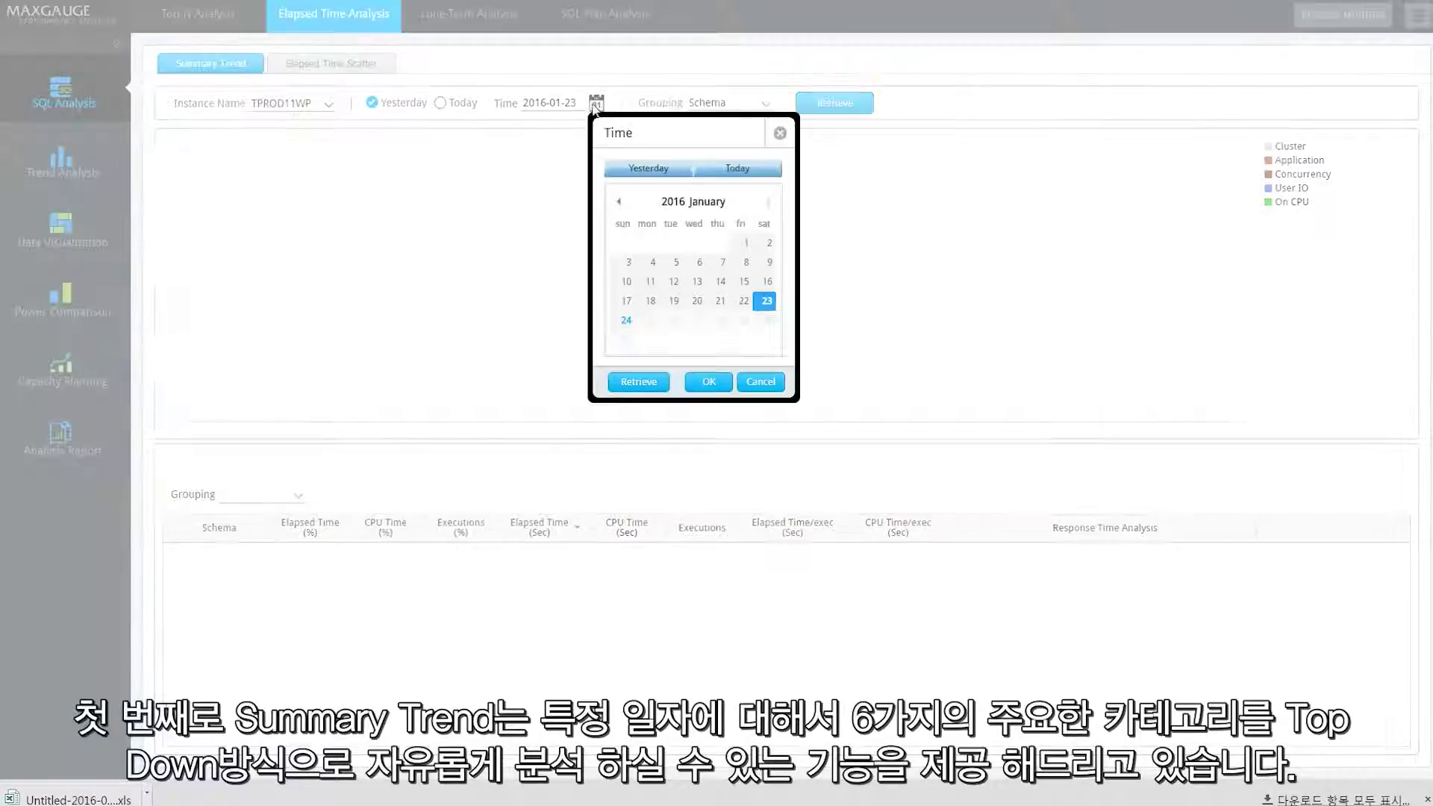
pyautogui.click(750, 385)
pyautogui.click(768, 106)
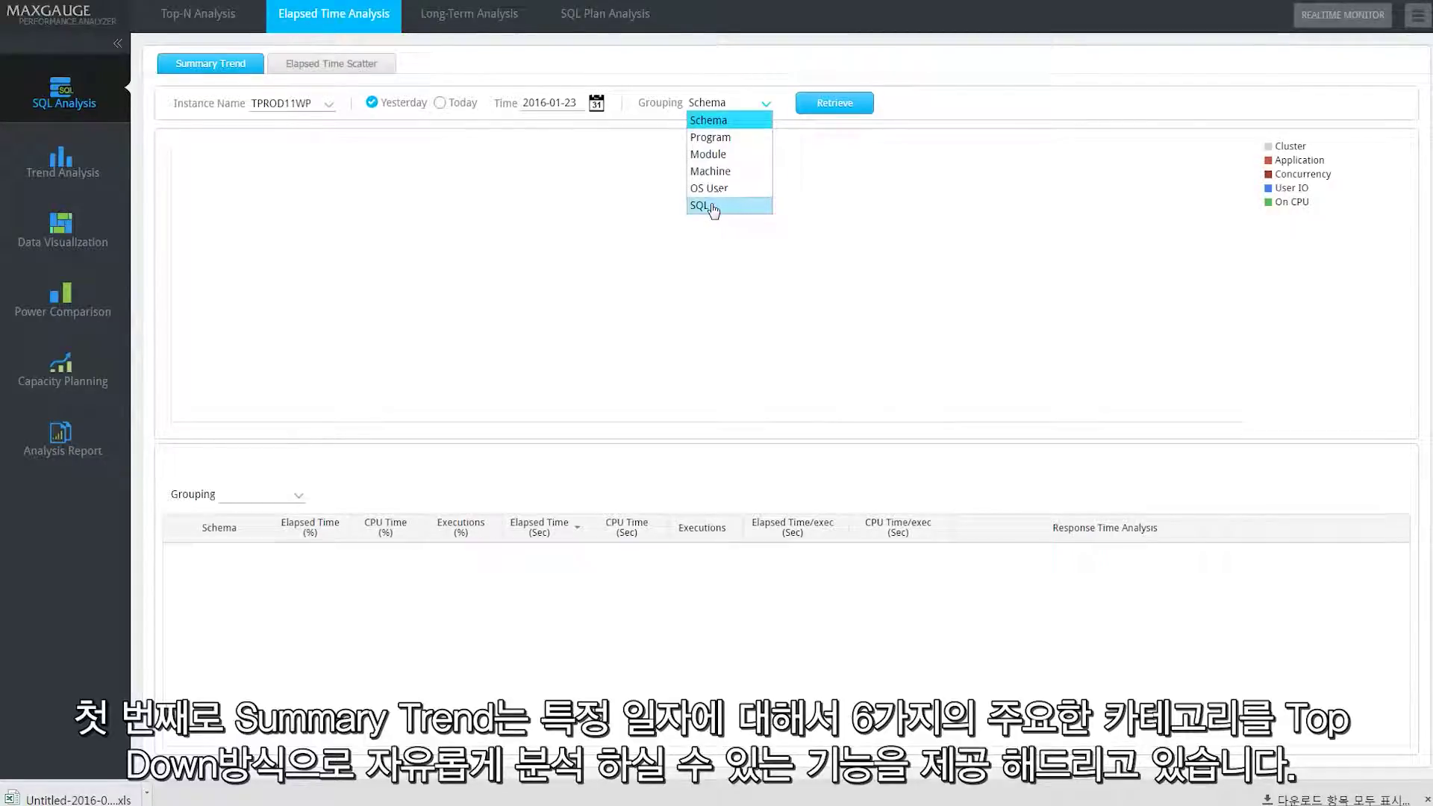
pyautogui.click(410, 110)
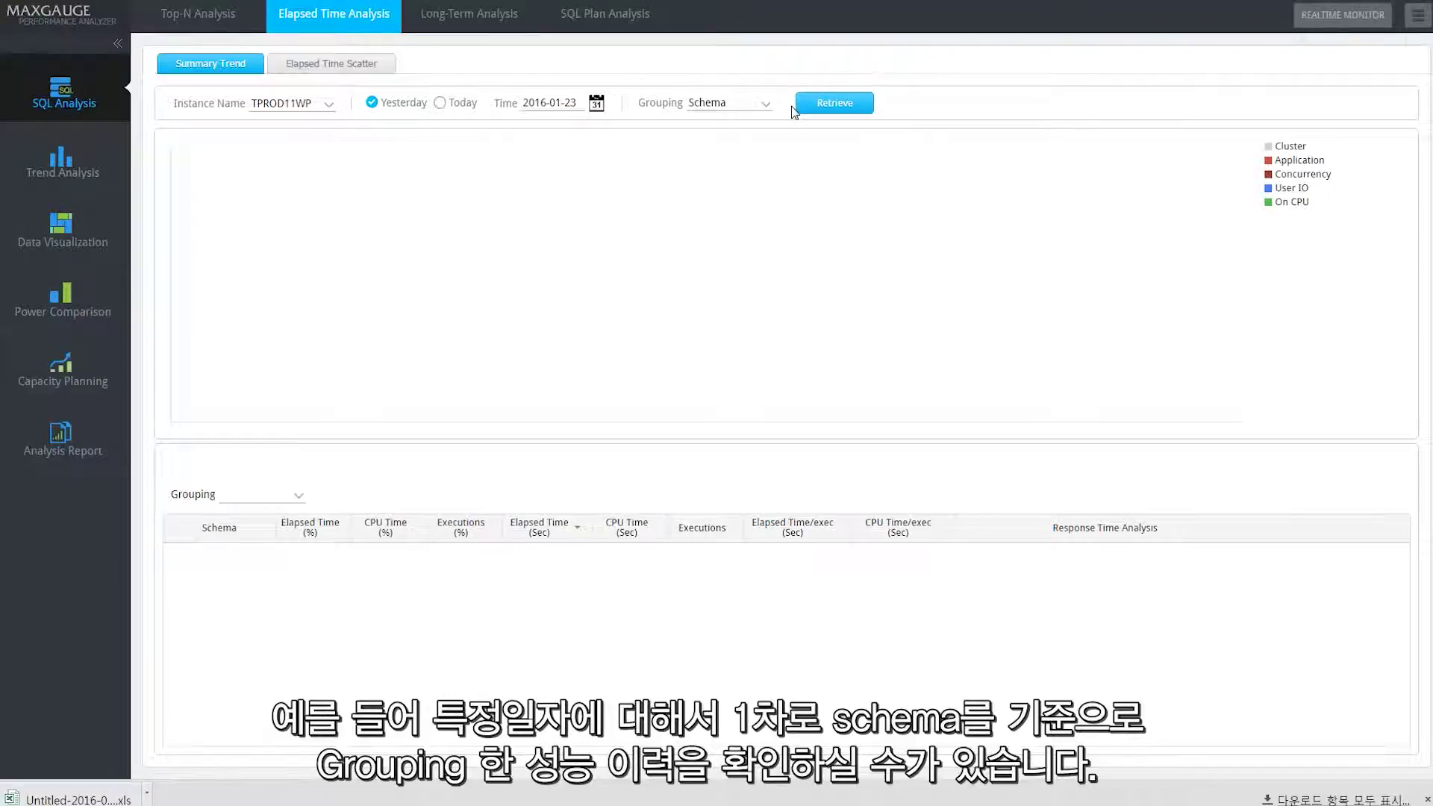
pyautogui.click(835, 108)
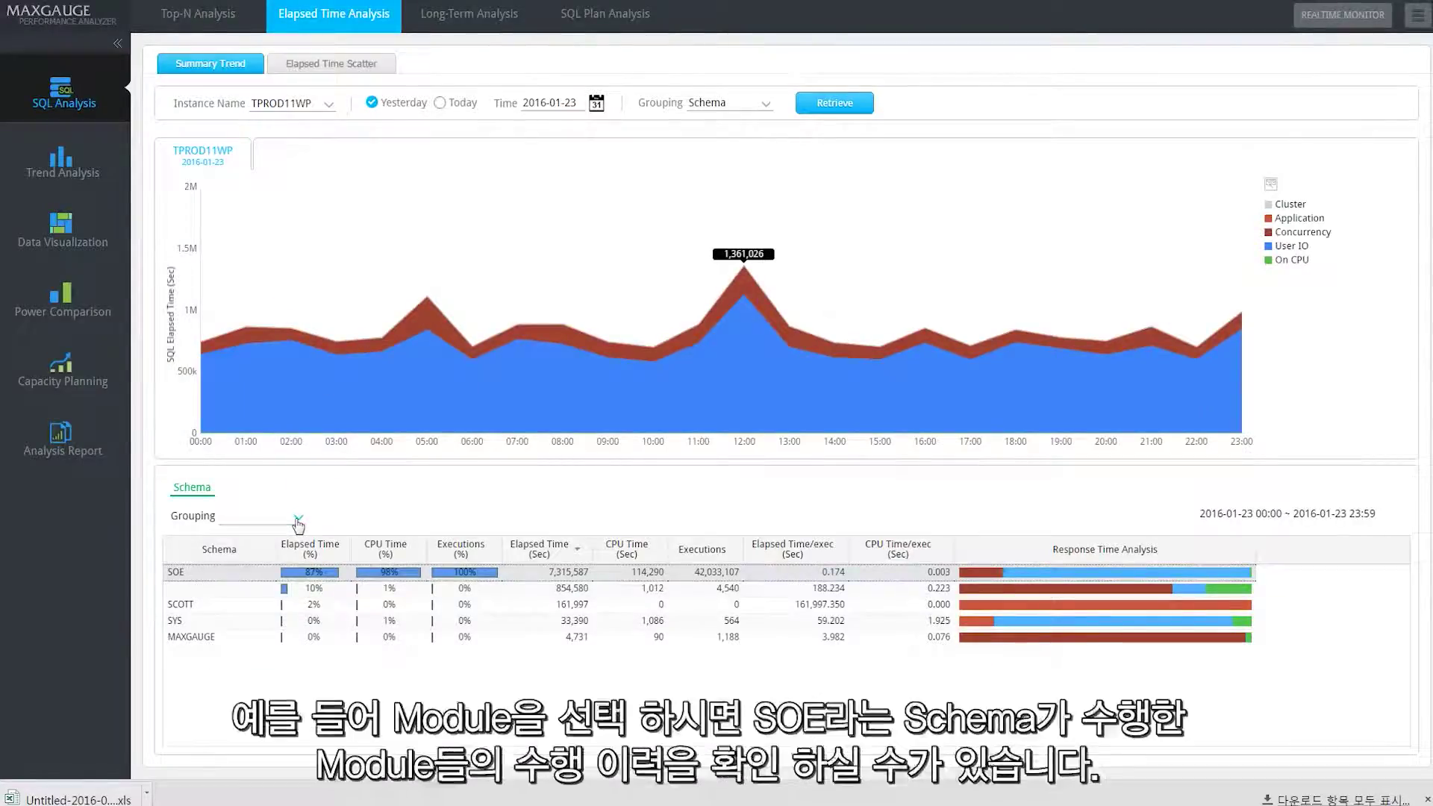
# Step: Drill down from the SOE schema to its modules and from the New Order module to its SQL statements
pyautogui.click(298, 520)
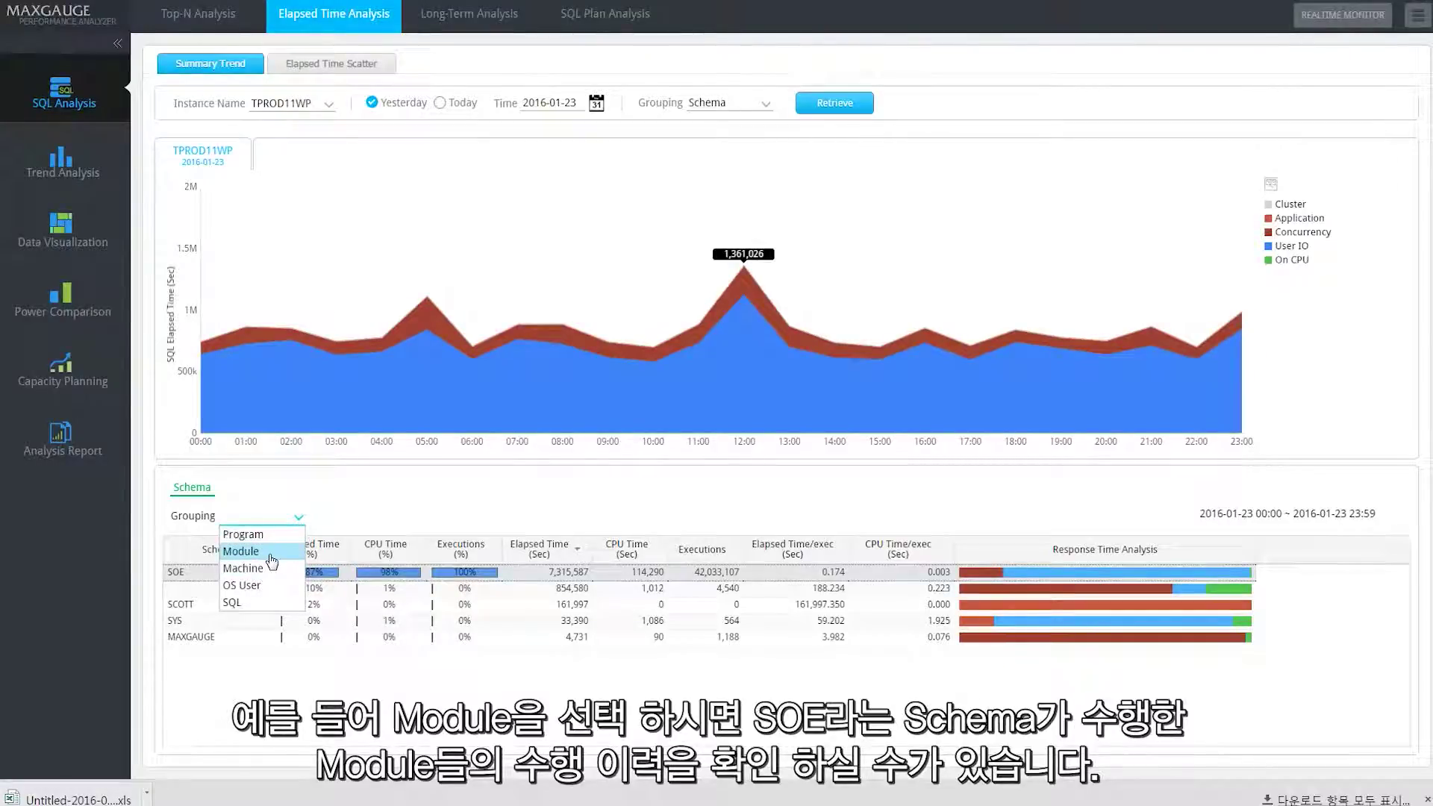
pyautogui.click(272, 561)
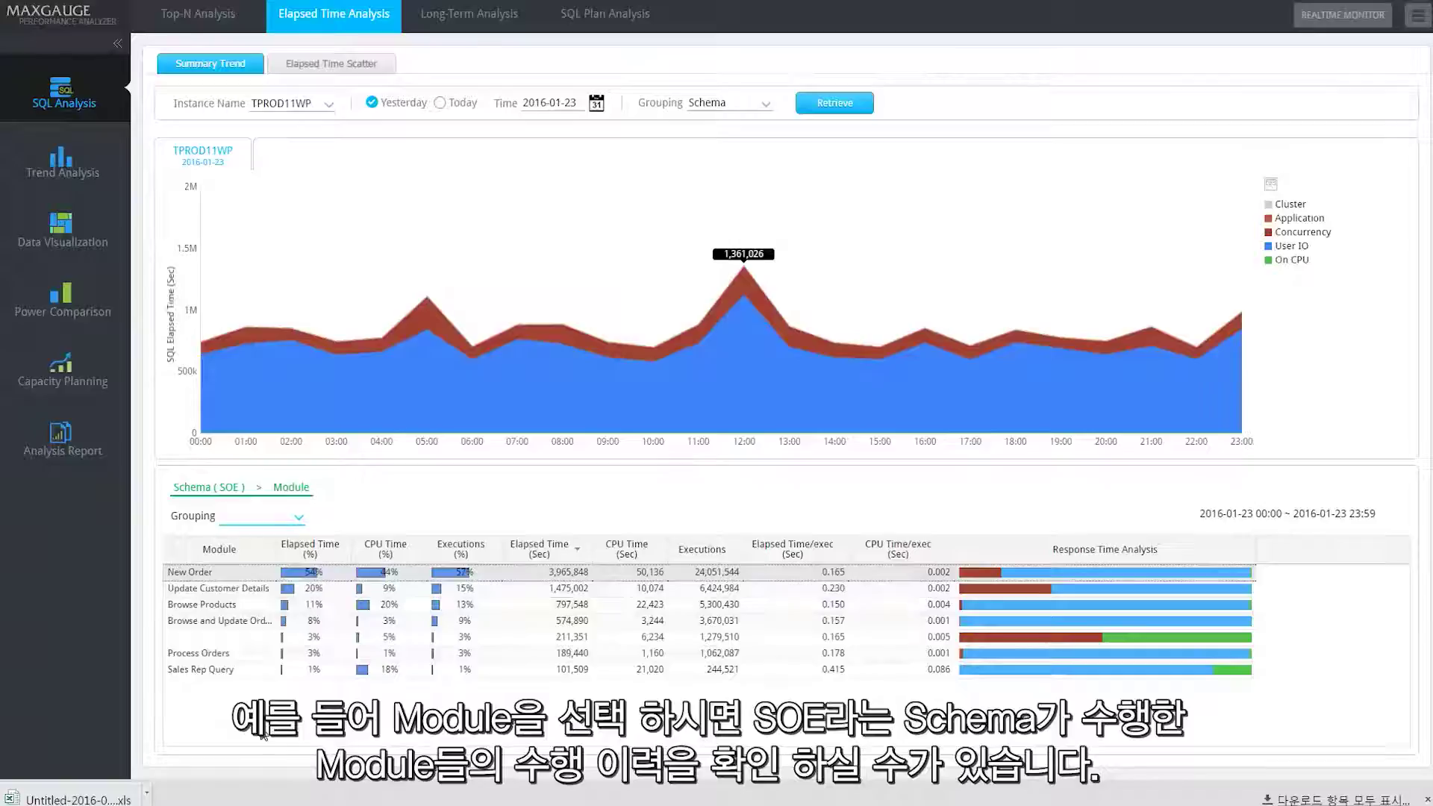
pyautogui.click(241, 570)
pyautogui.click(299, 520)
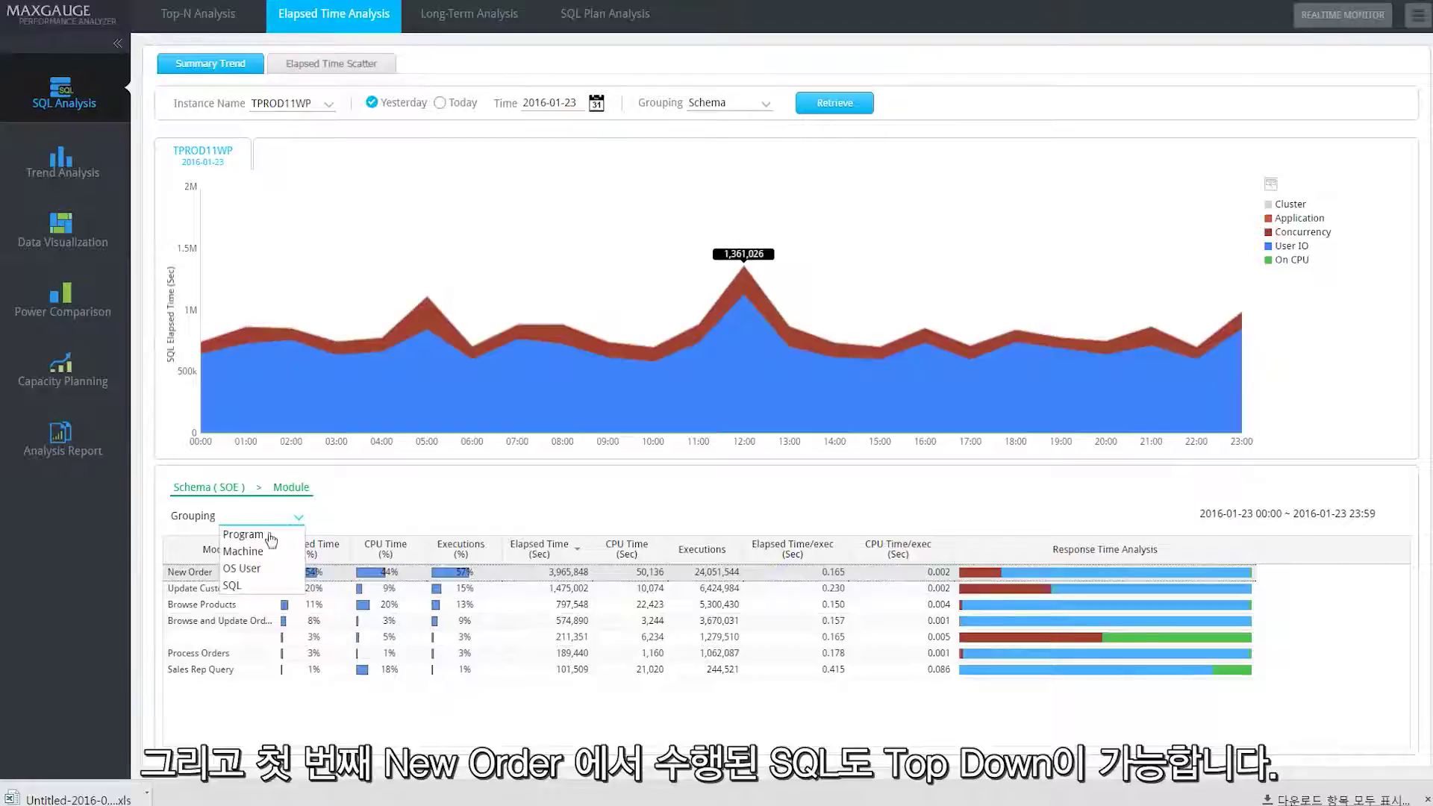
pyautogui.click(233, 586)
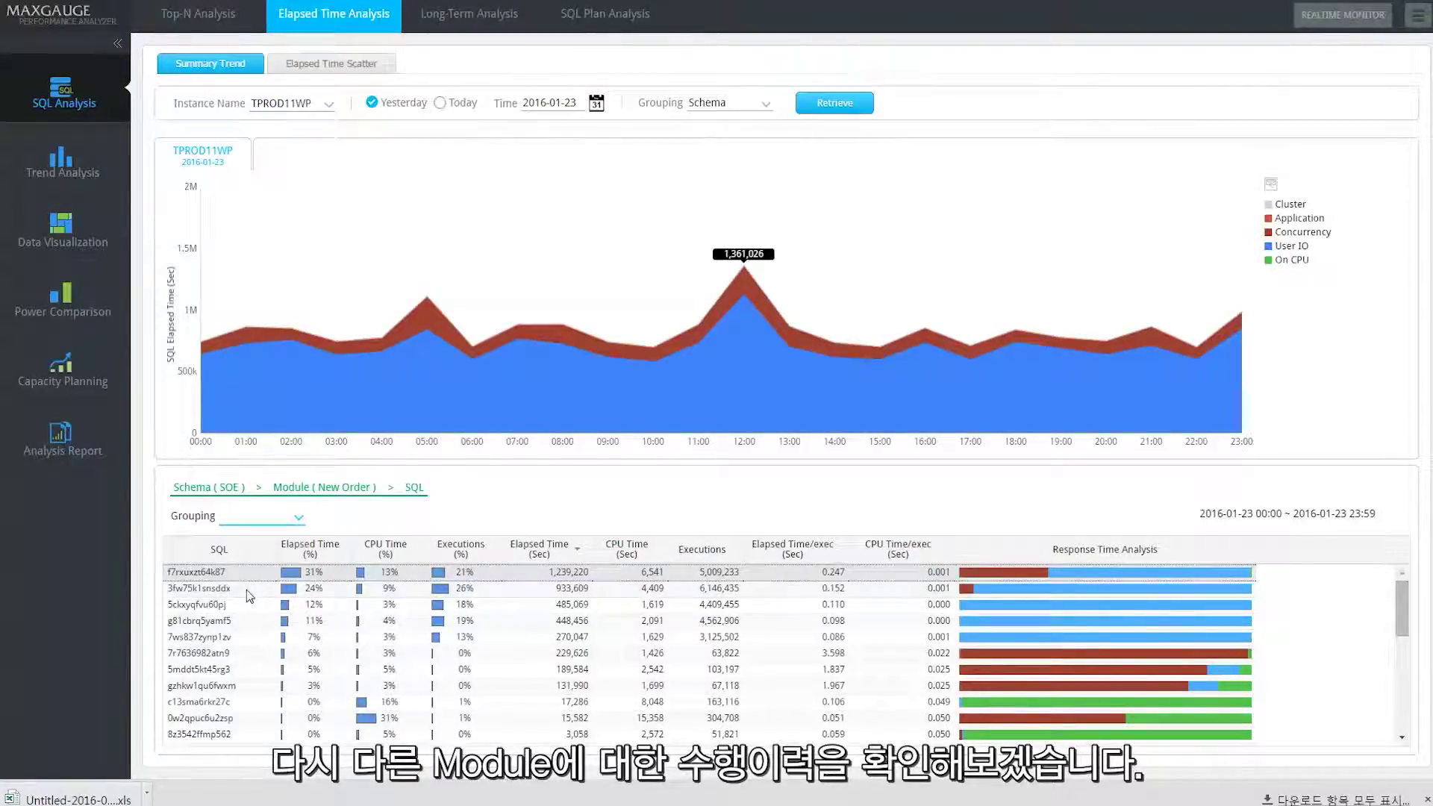
# Step: Return to the module level, drill Update Customer Details down to SQL, and check the Response Time Analysis breakdown
pyautogui.click(292, 489)
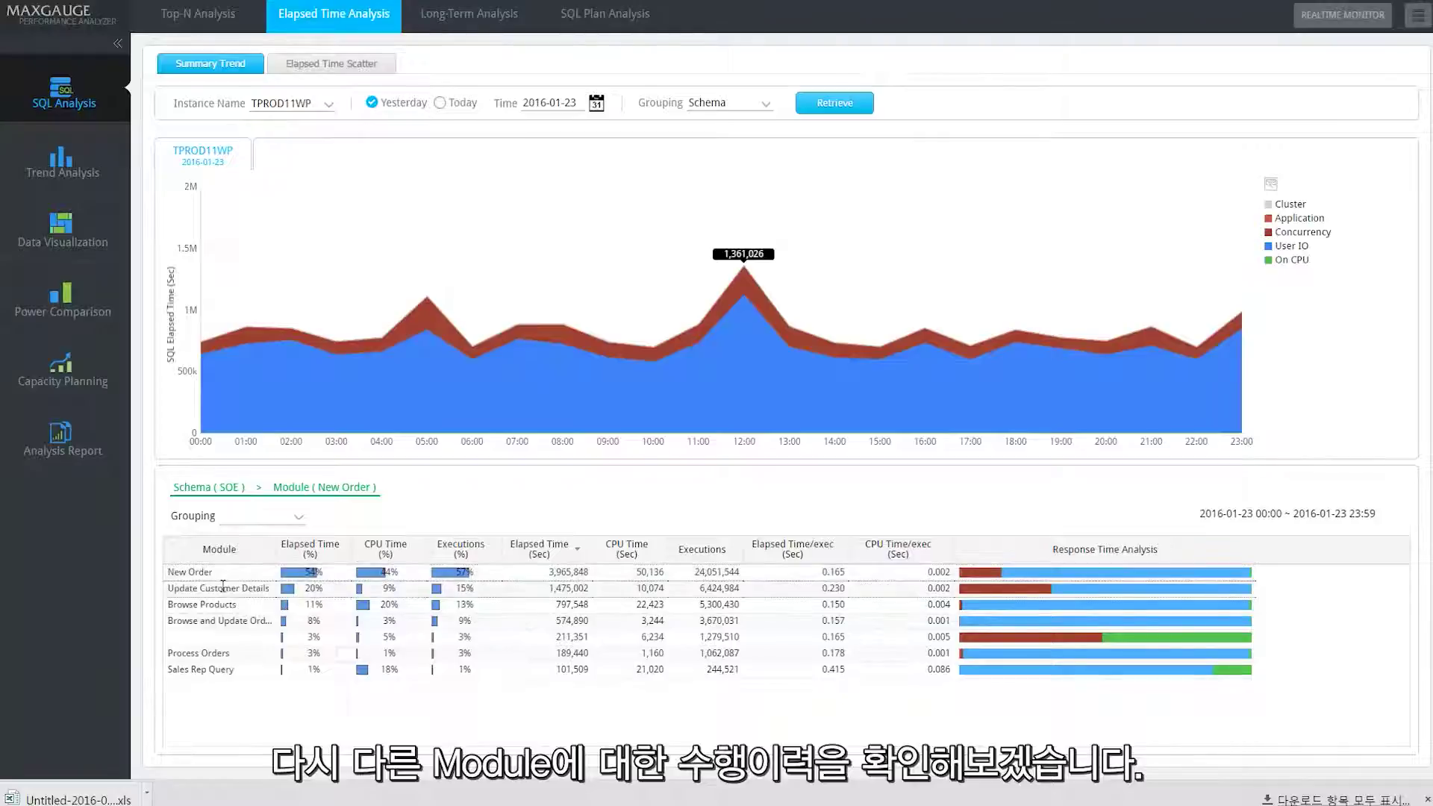
pyautogui.click(298, 517)
pyautogui.click(269, 586)
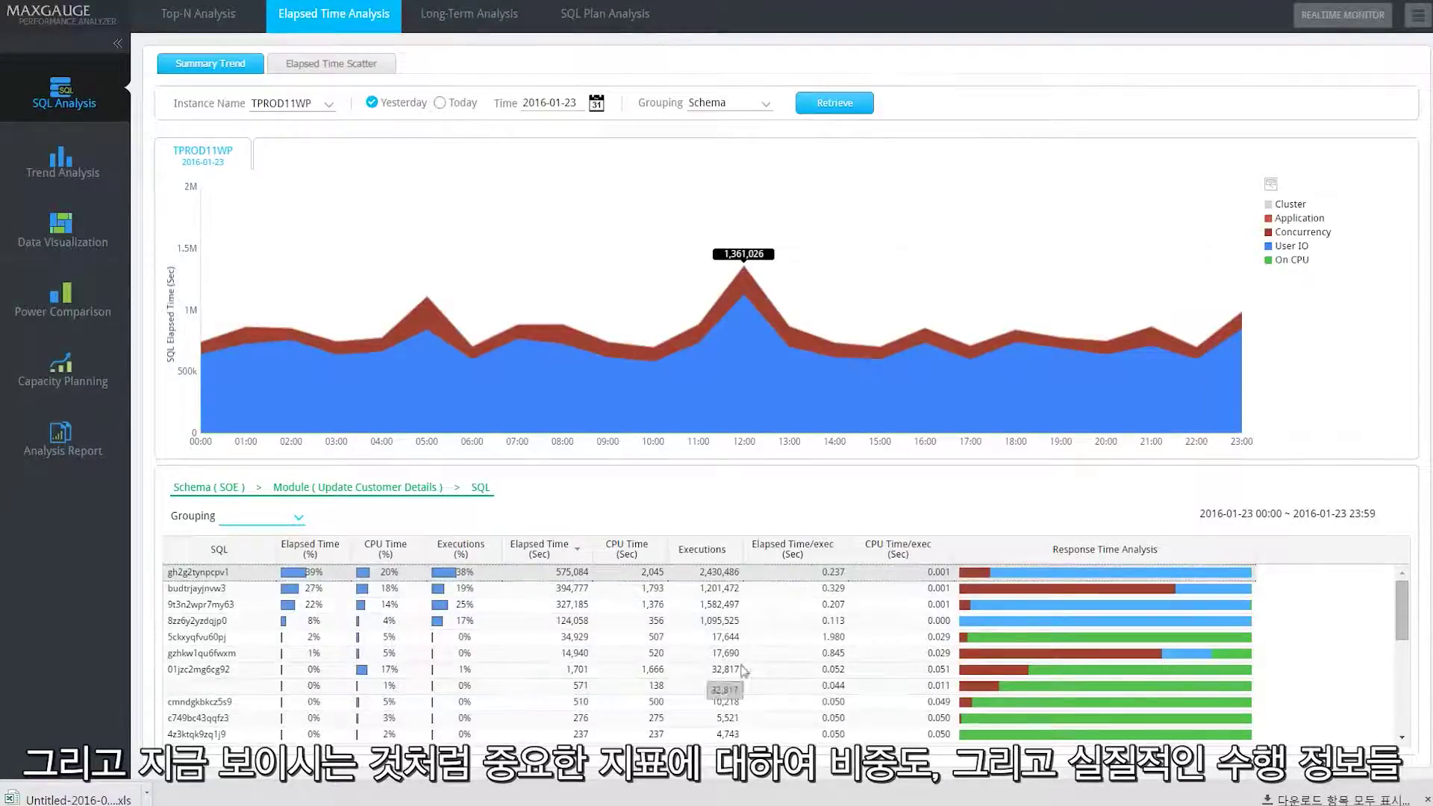
pyautogui.moveTo(985, 592)
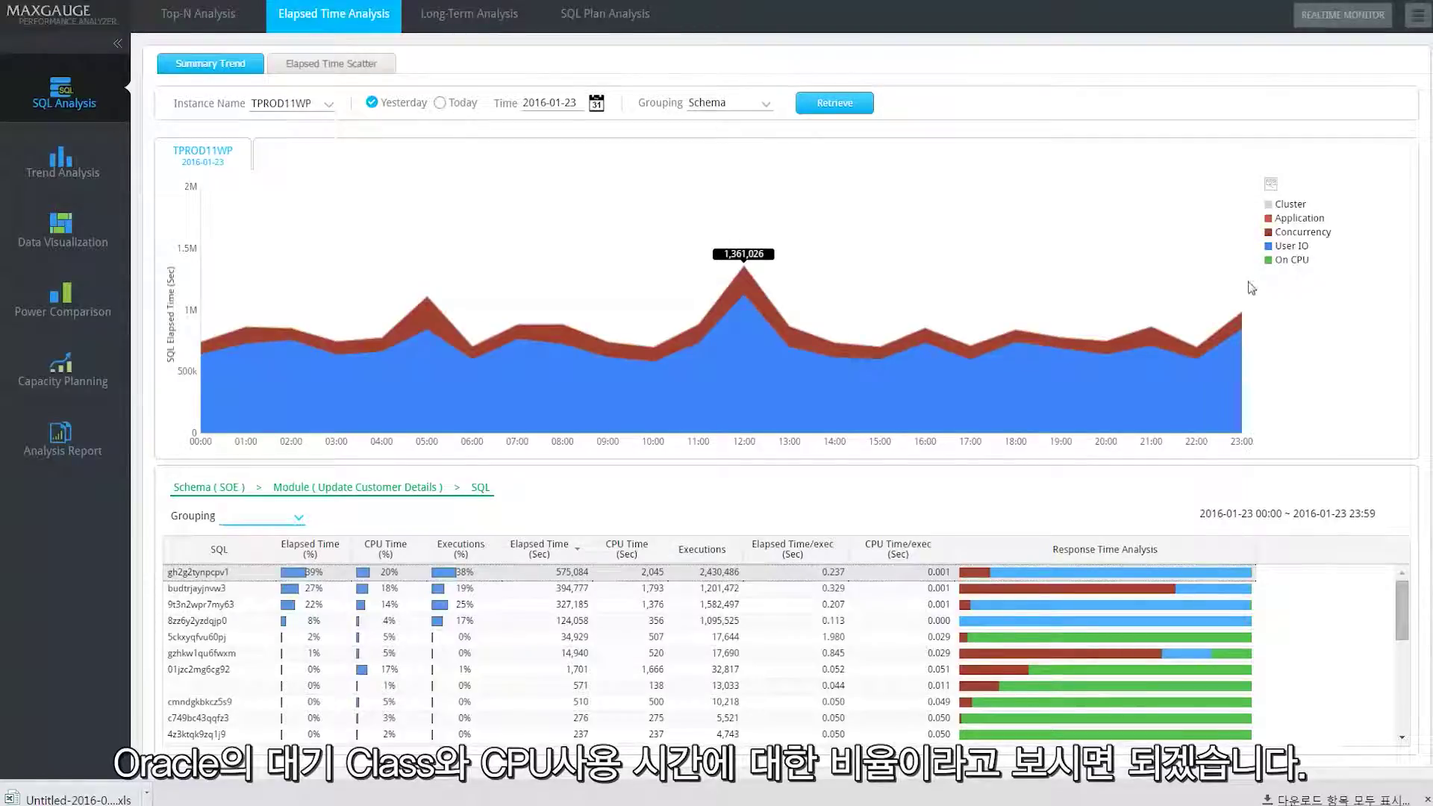
pyautogui.moveTo(1140, 578)
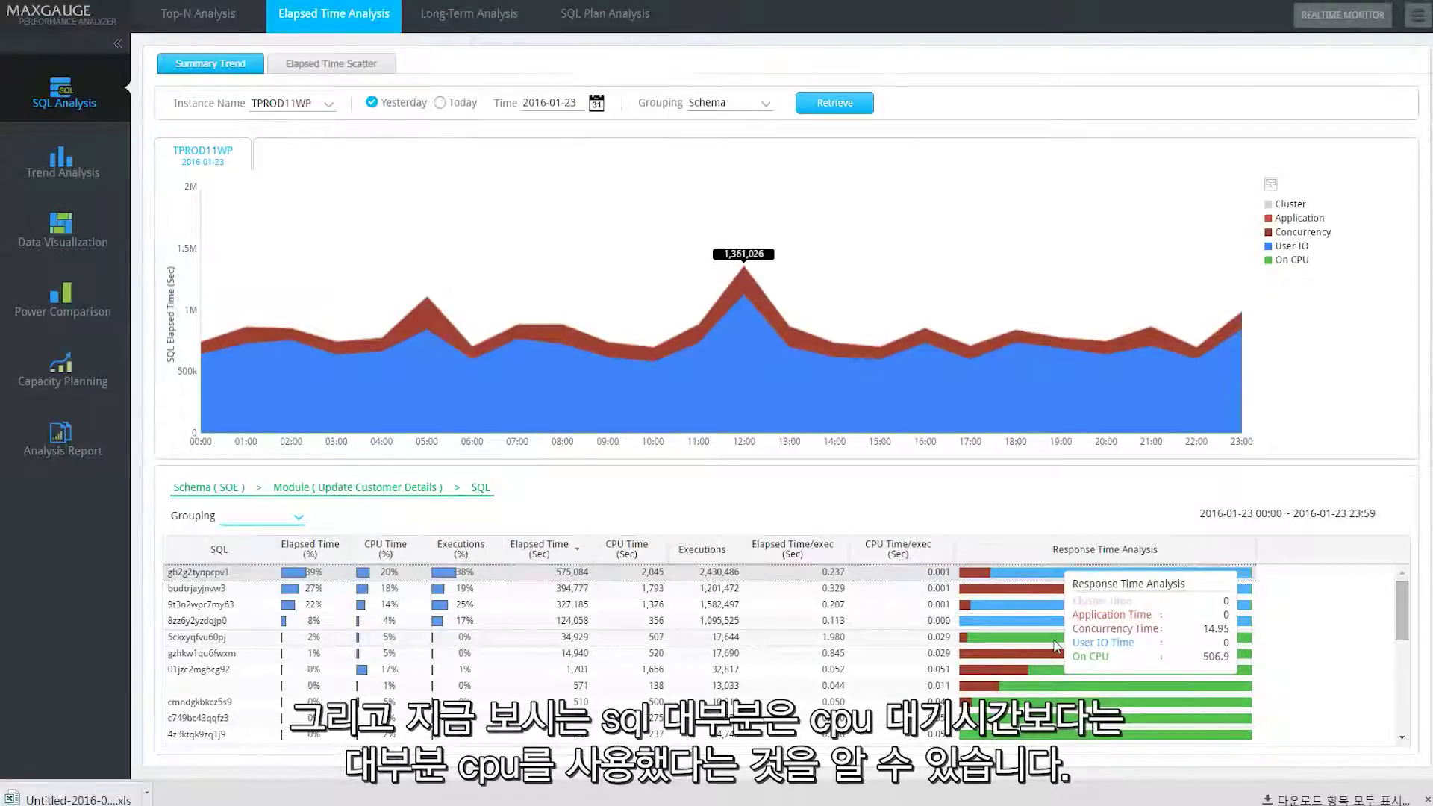
# Step: Review SQL 8zz6y2yzdqjp0 in SQL Detail, comparing its one-day Elapsed Time, IO and Wait Time trends
pyautogui.rightClick(226, 578)
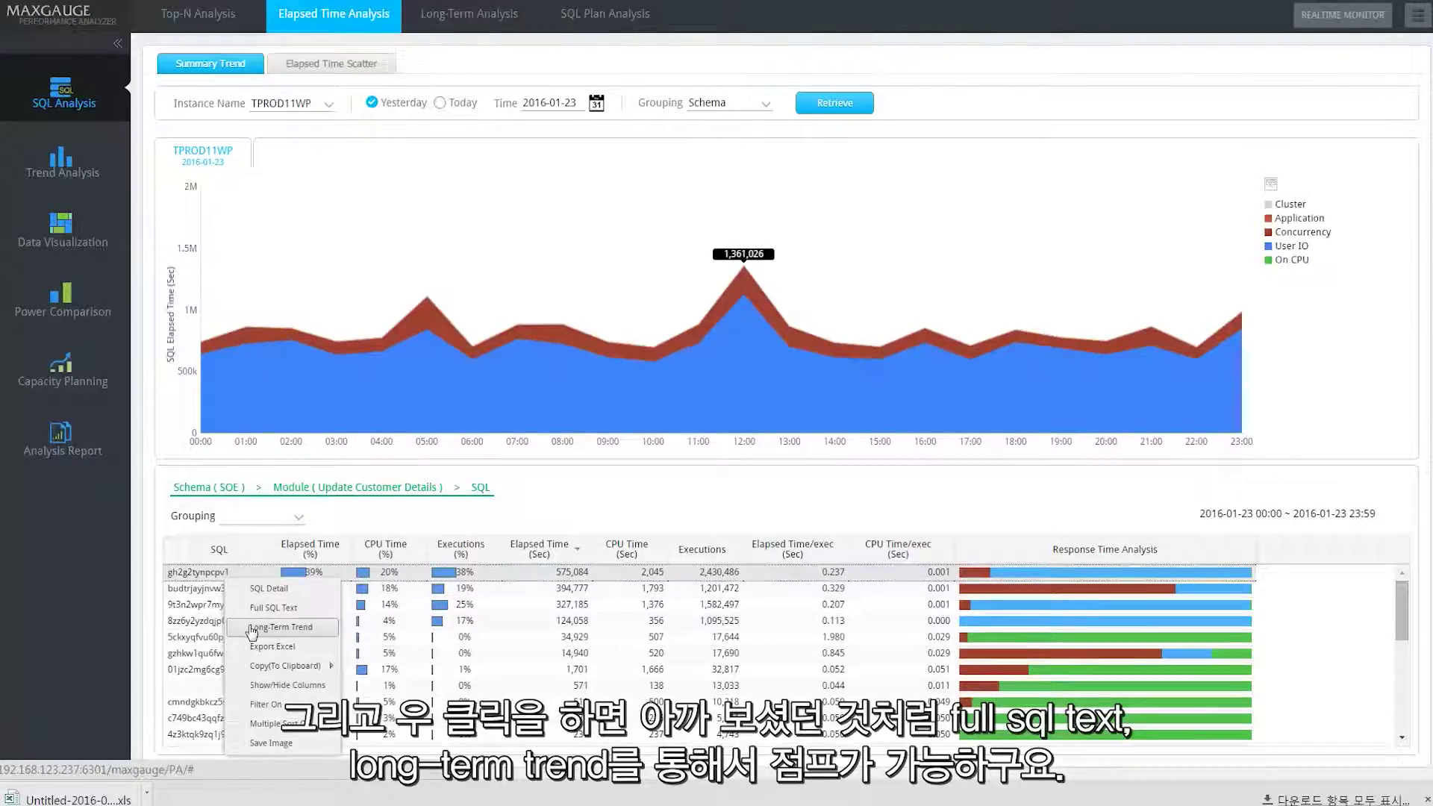
pyautogui.click(200, 620)
pyautogui.rightClick(200, 620)
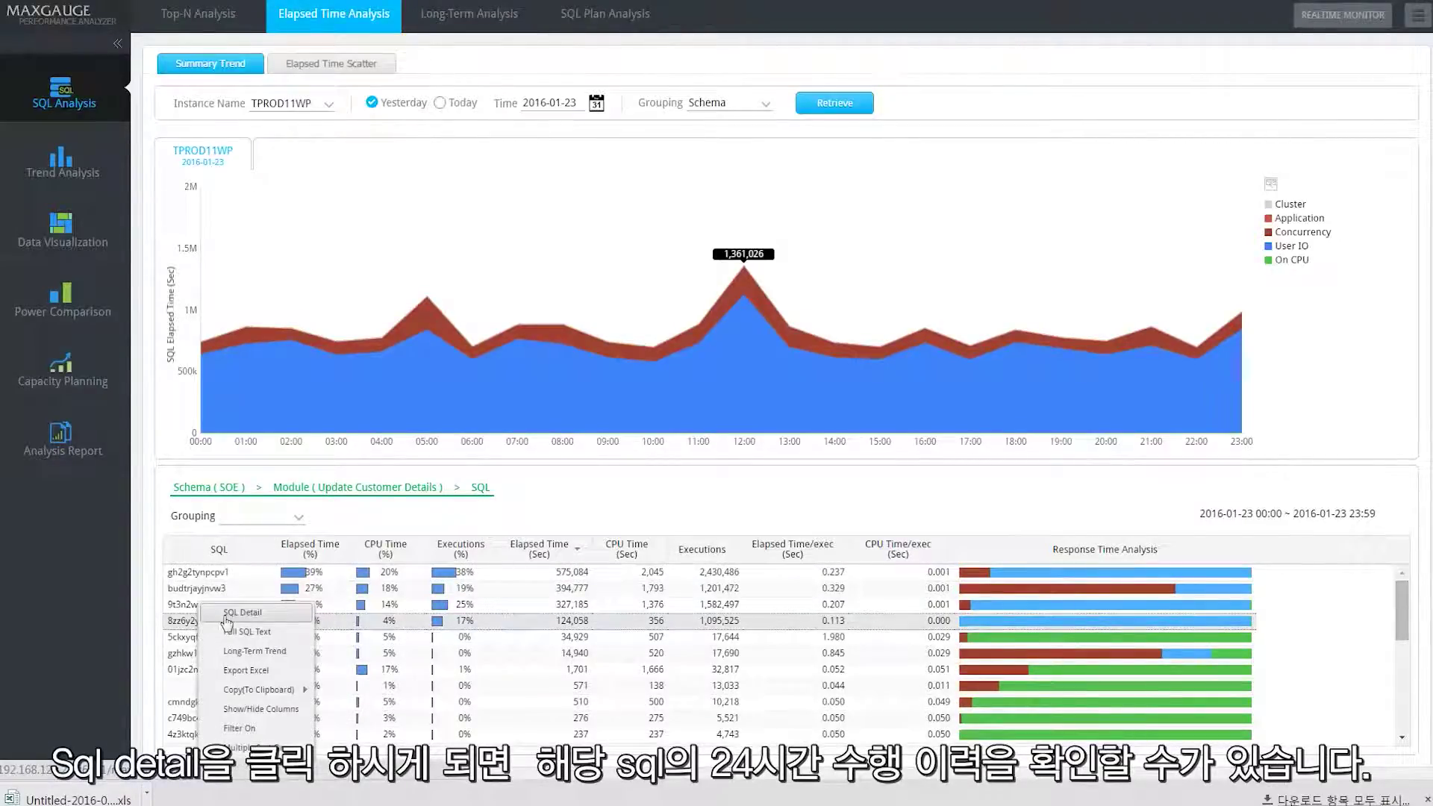
pyautogui.click(228, 613)
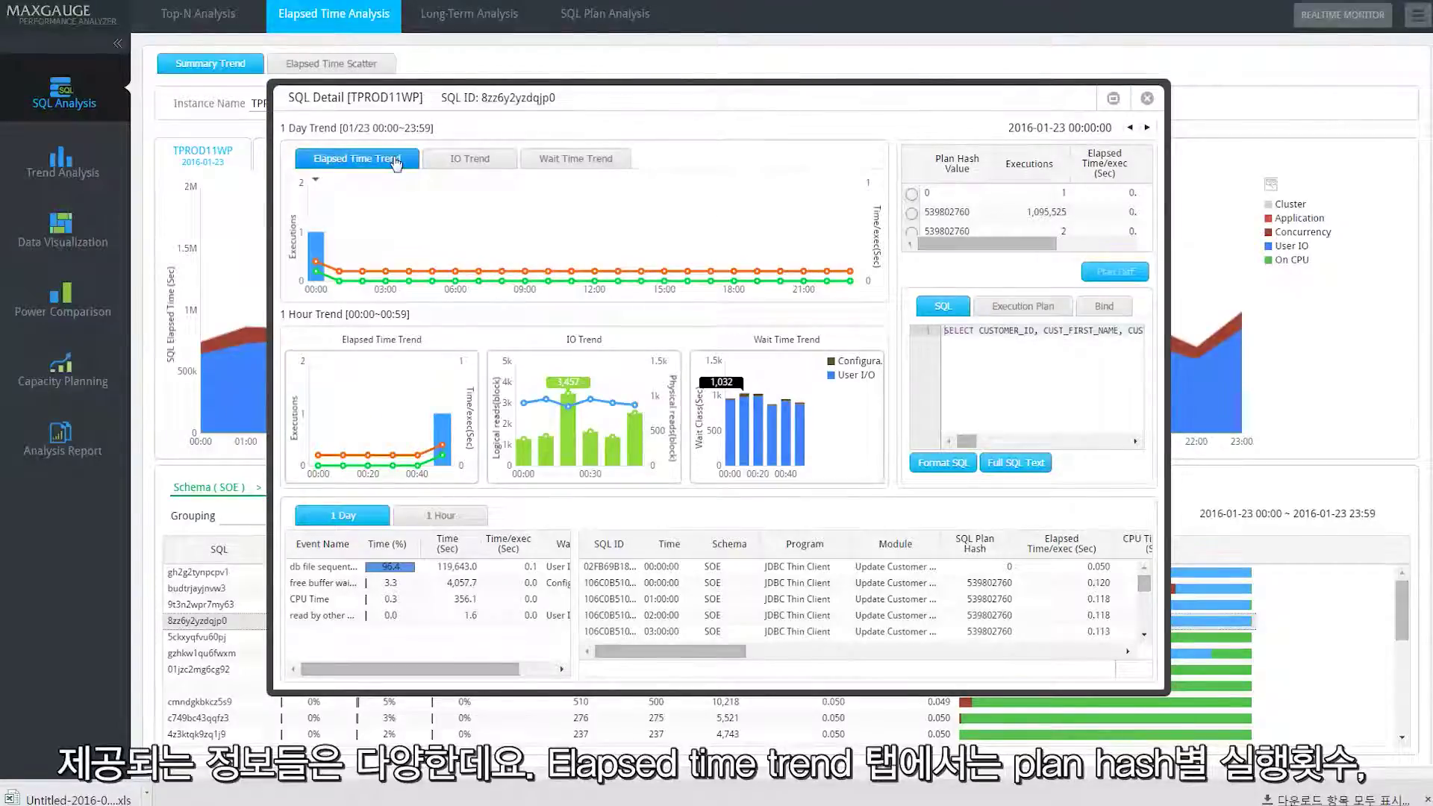
pyautogui.moveTo(316, 252)
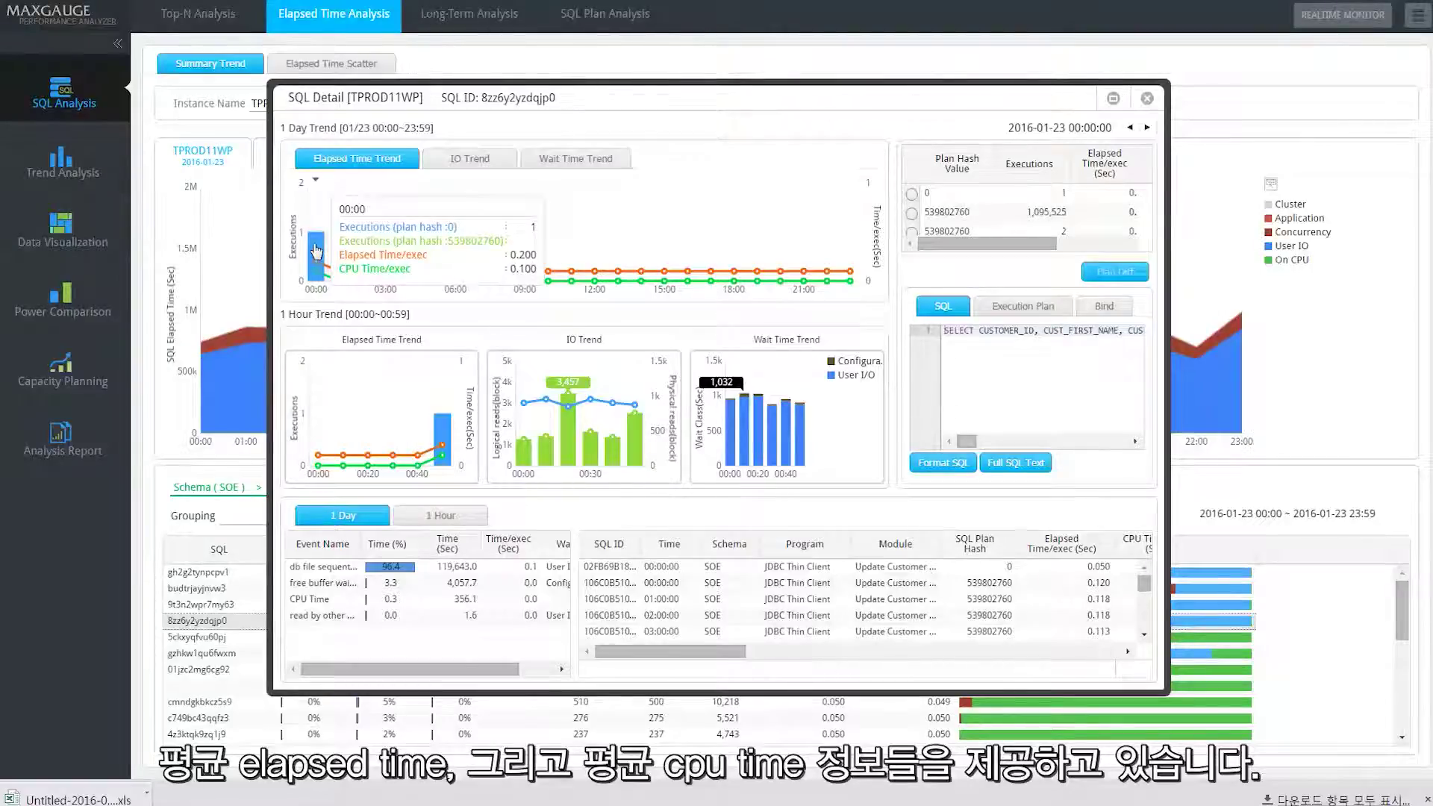
pyautogui.click(460, 160)
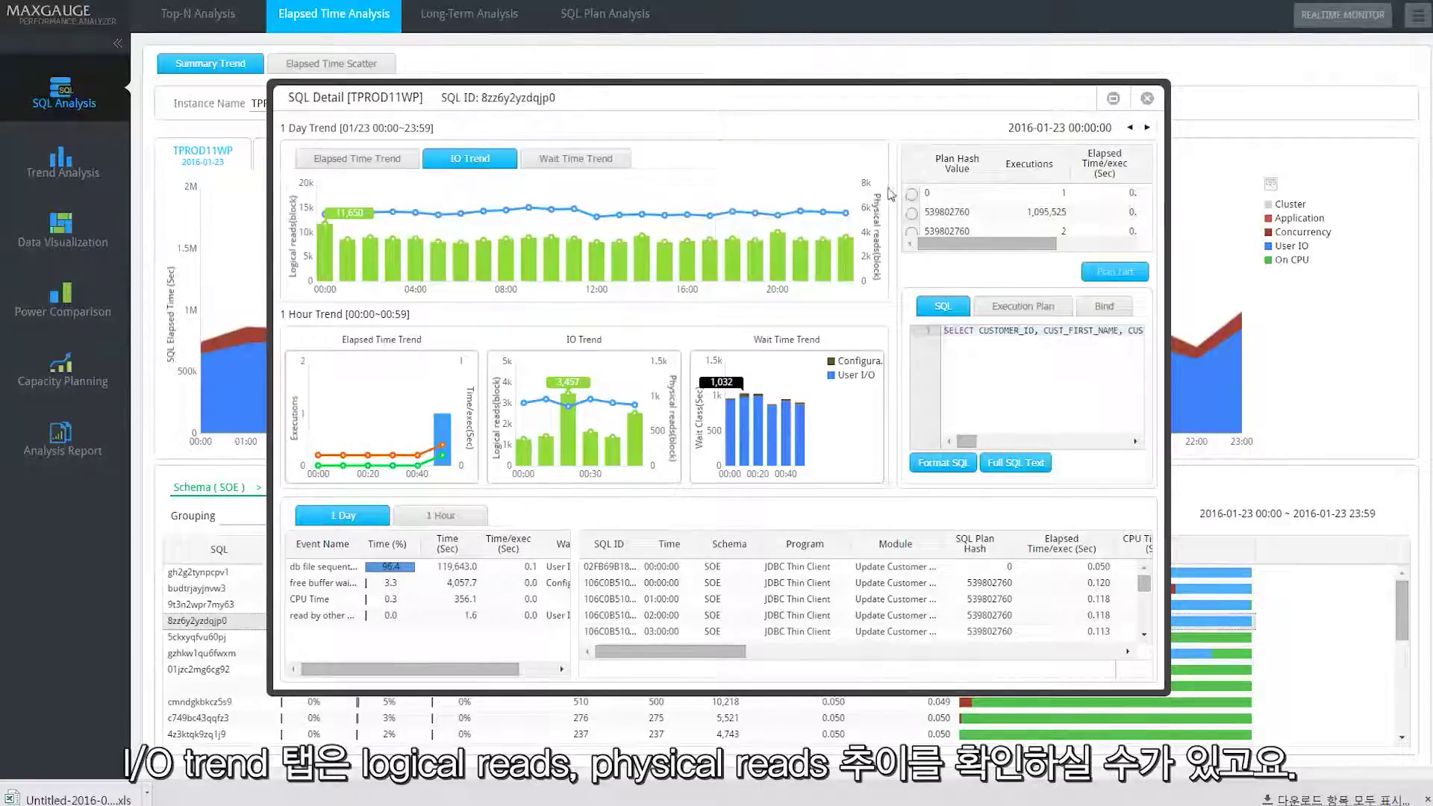
pyautogui.click(597, 161)
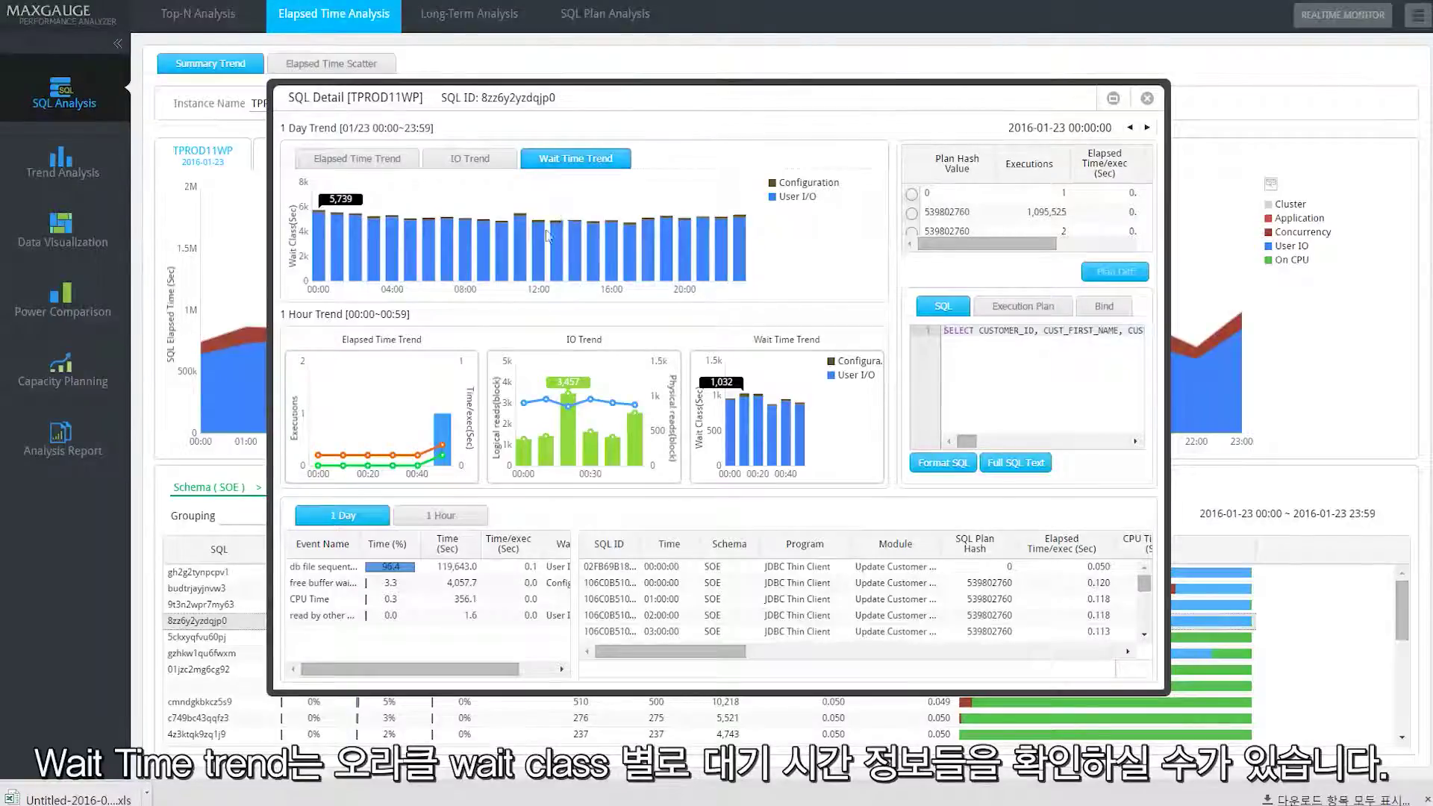
pyautogui.moveTo(542, 245)
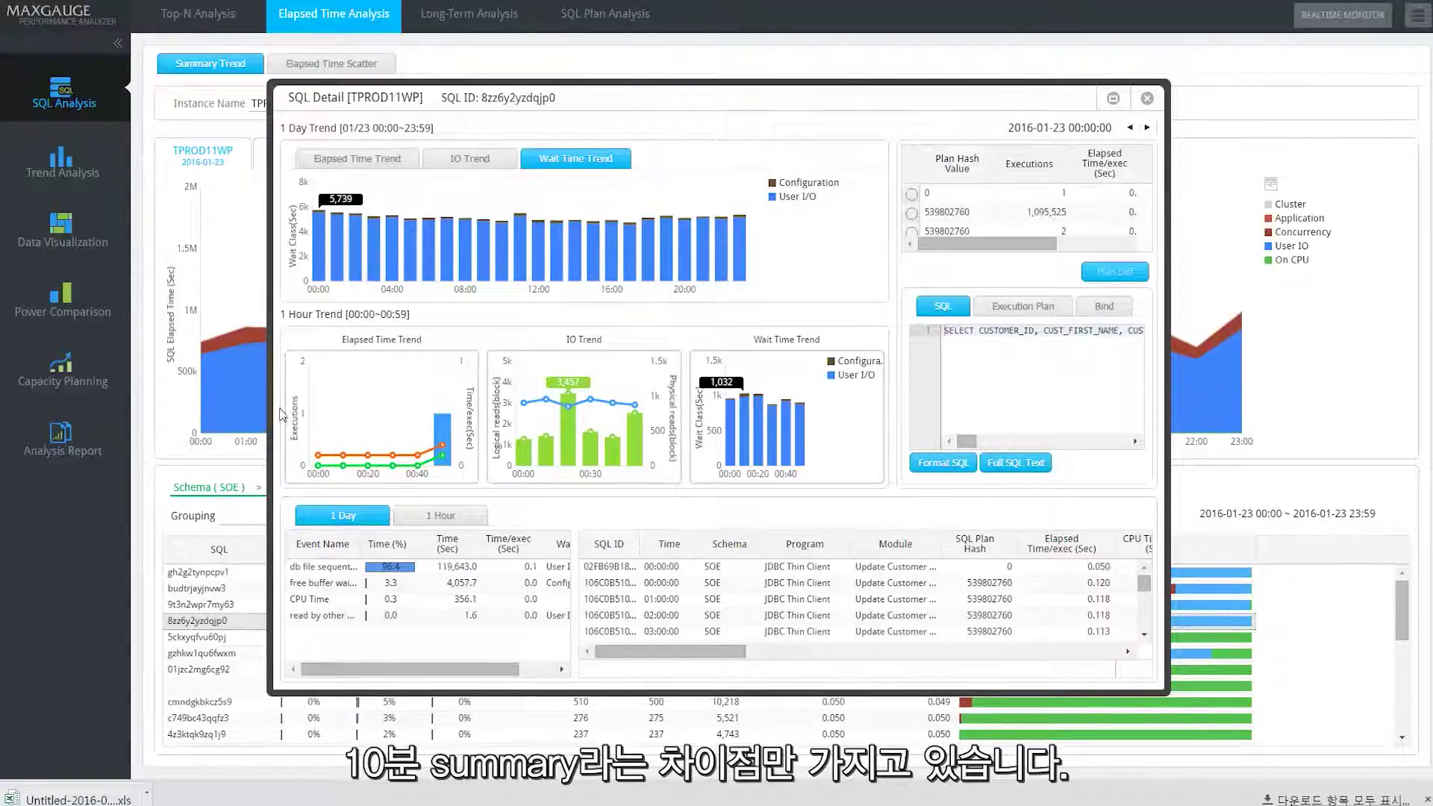
pyautogui.click(375, 171)
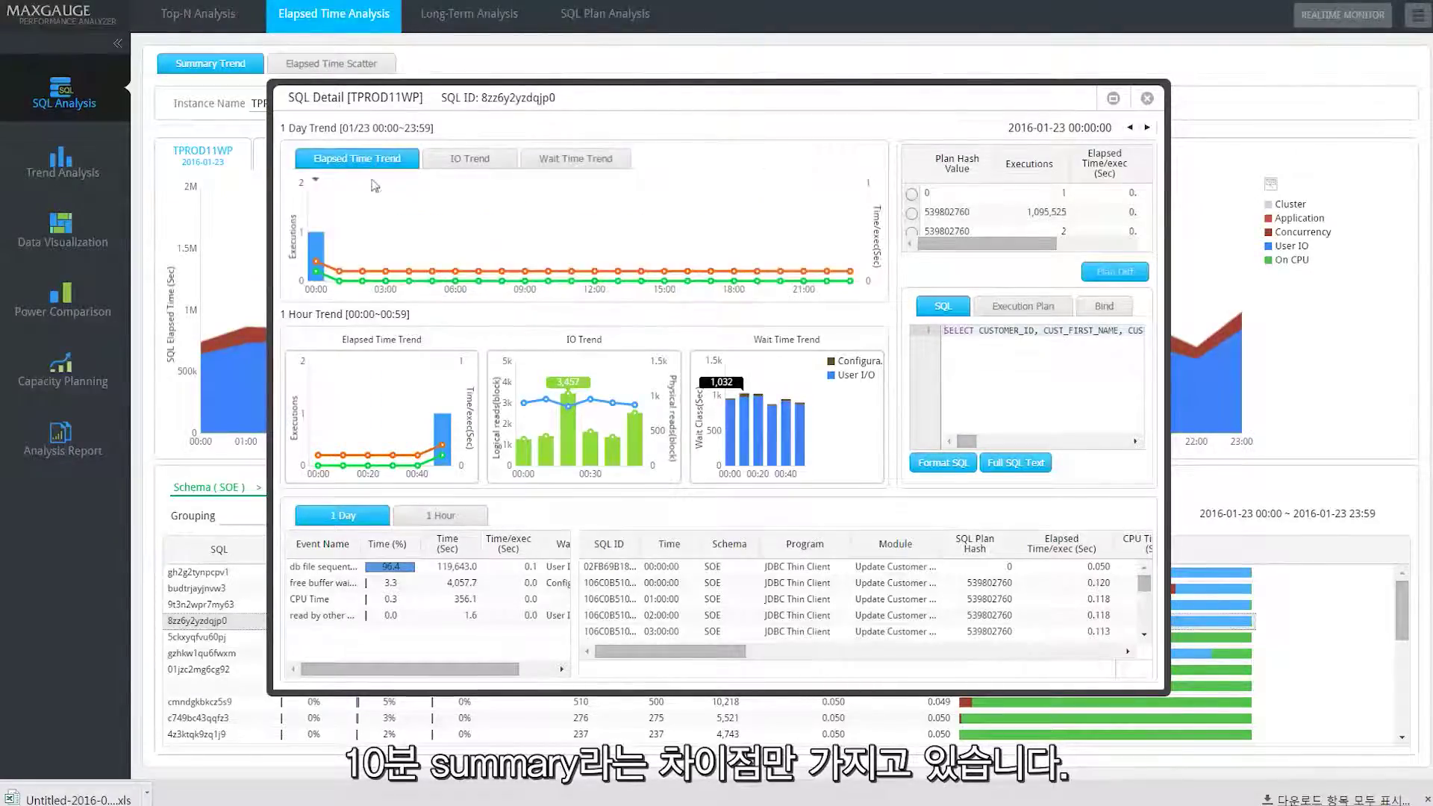
# Step: Inspect the SQL's 00:00 hour data, plan hash statistics, expanded execution plan and bind values, and close SQL Detail
pyautogui.click(321, 253)
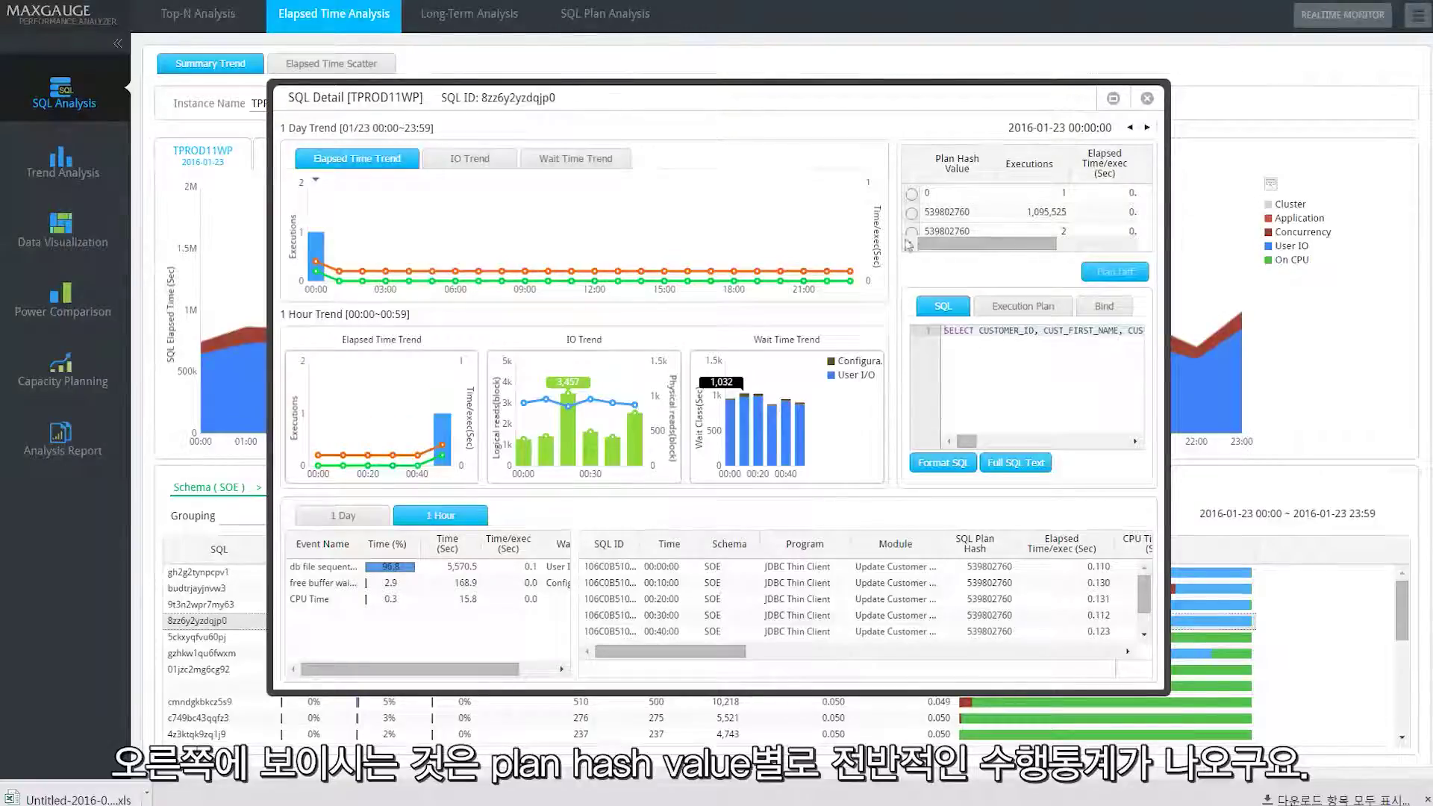
pyautogui.moveTo(1042, 244); pyautogui.dragTo(1111, 244)
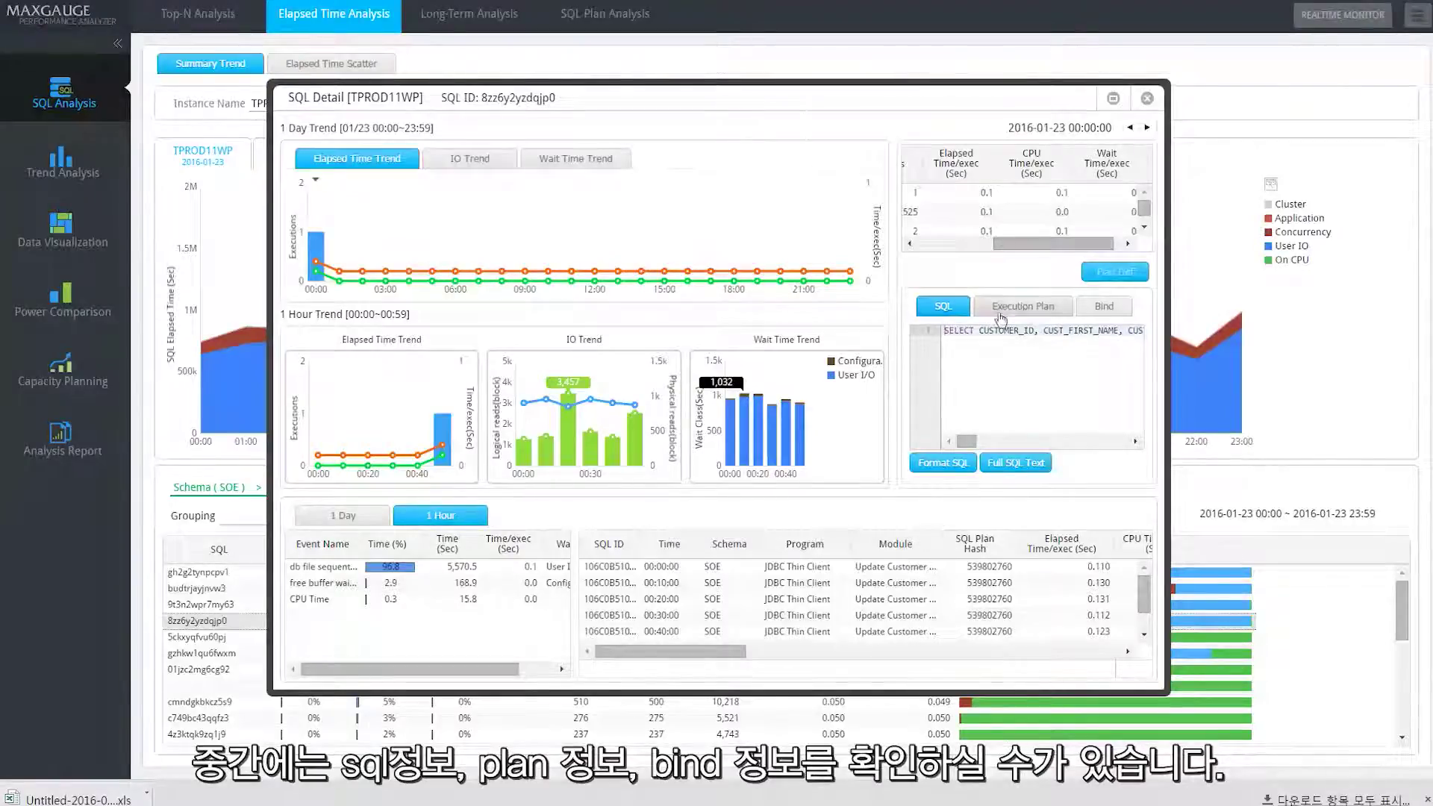
pyautogui.click(1023, 310)
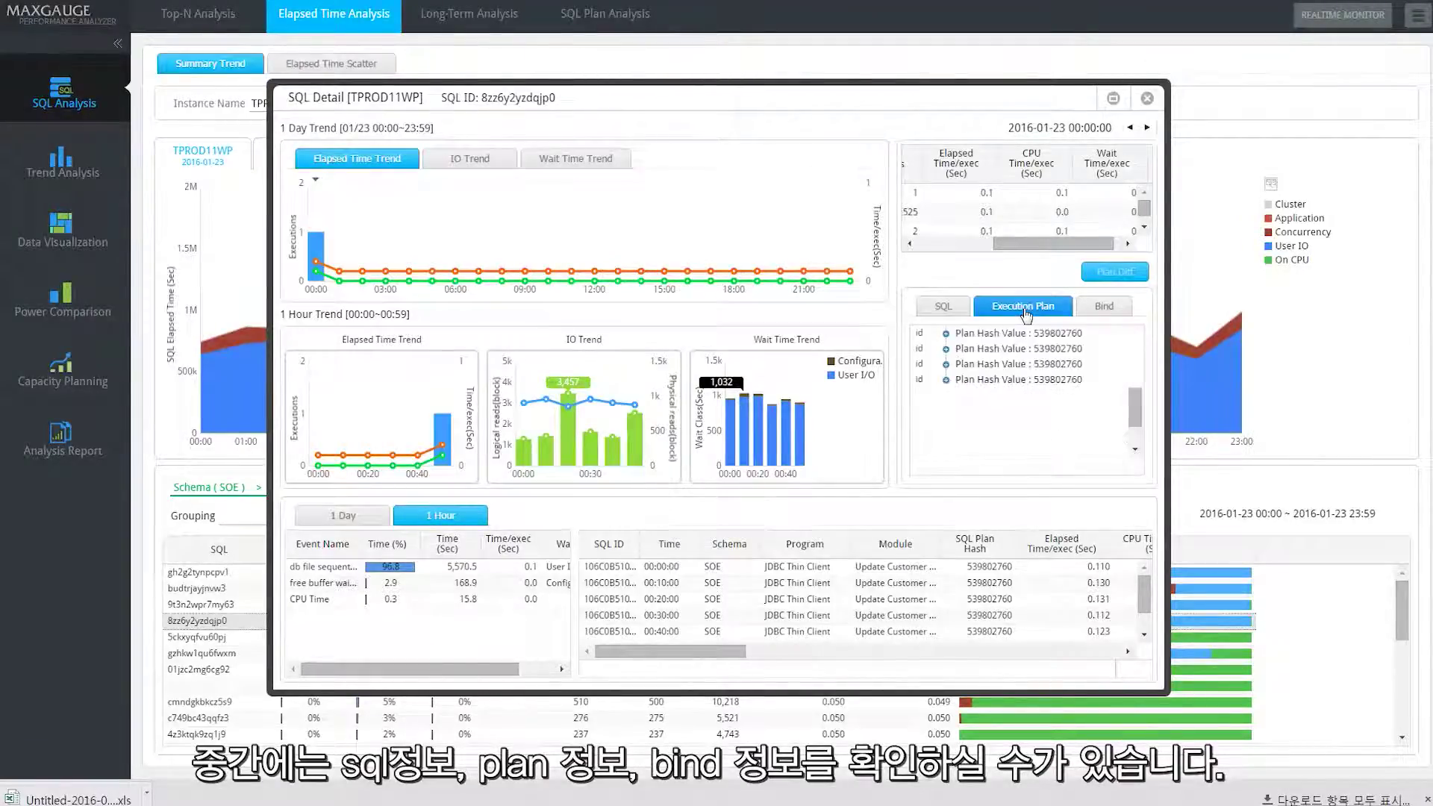
pyautogui.click(946, 334)
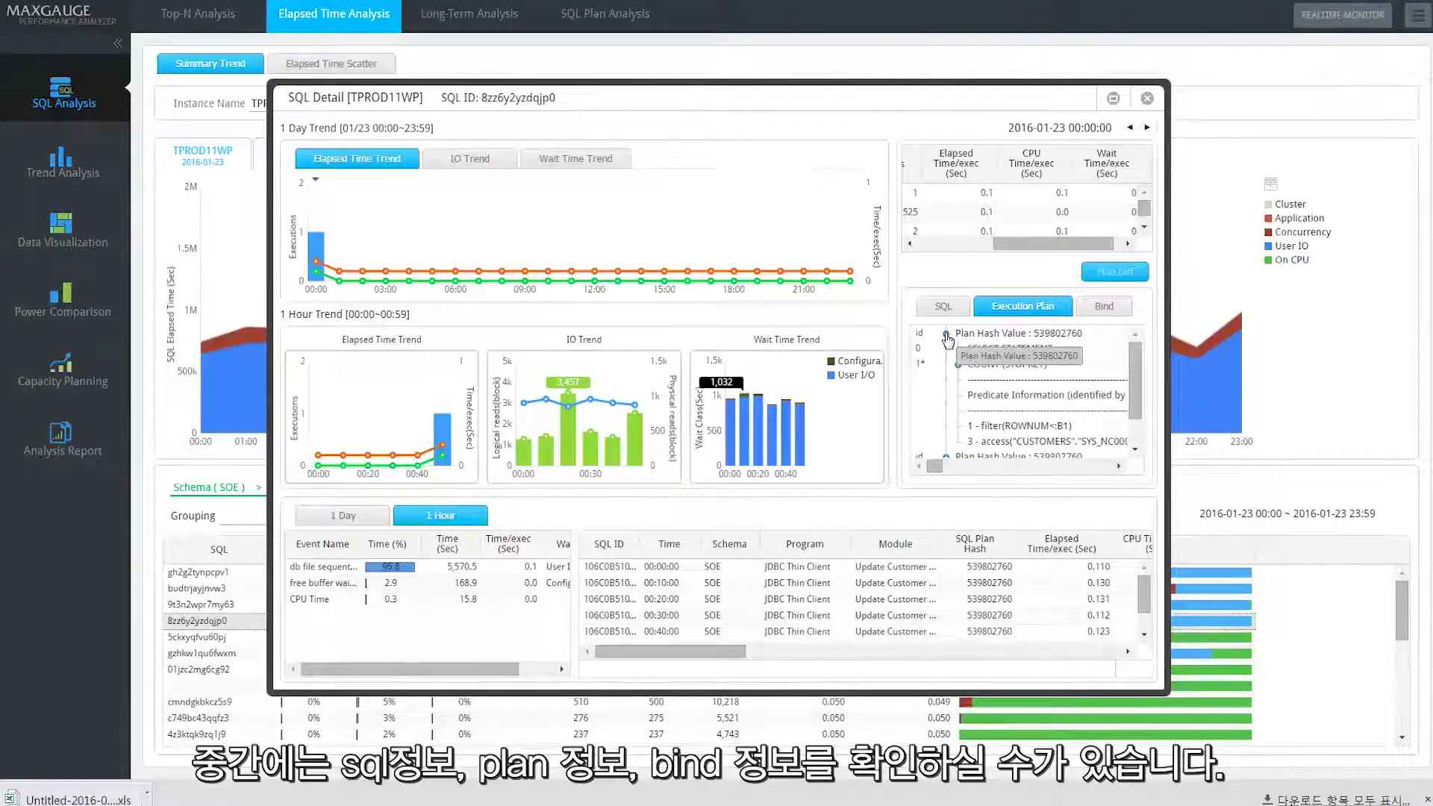
pyautogui.click(1100, 308)
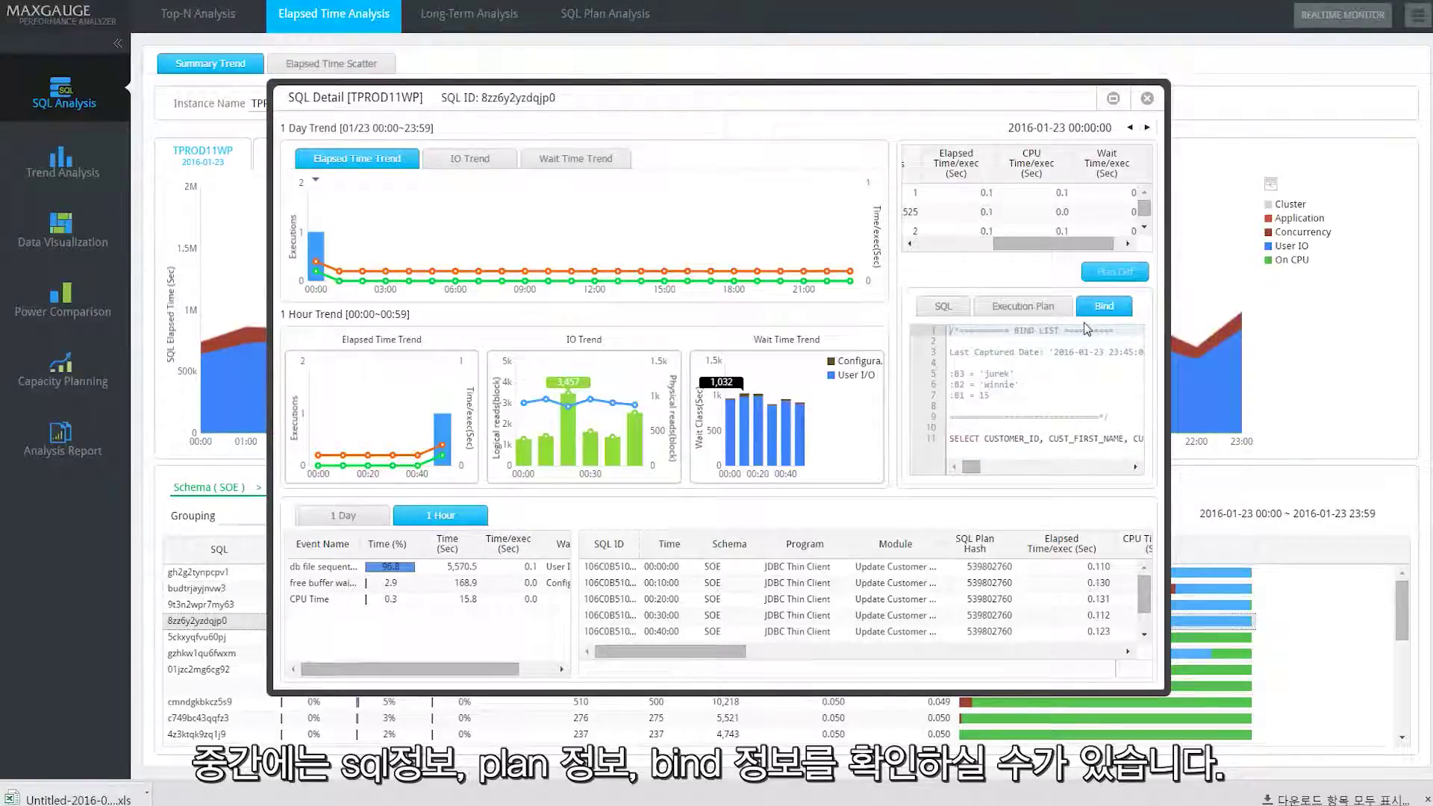
pyautogui.click(1147, 99)
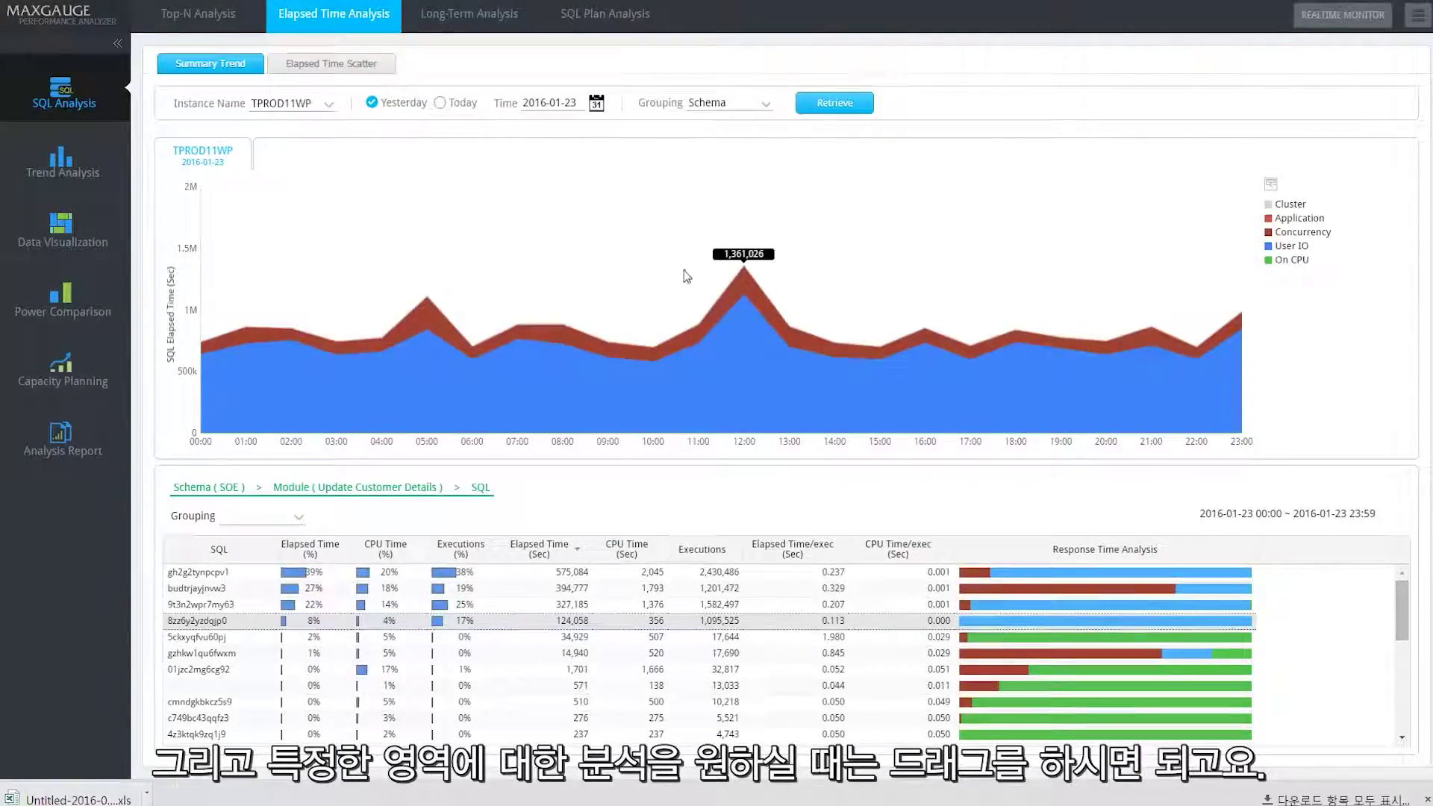
# Step: Narrow the Summary Trend to the 10:35 to 12:00 time slice on 2016-01-23
pyautogui.moveTo(683, 231); pyautogui.dragTo(741, 270)
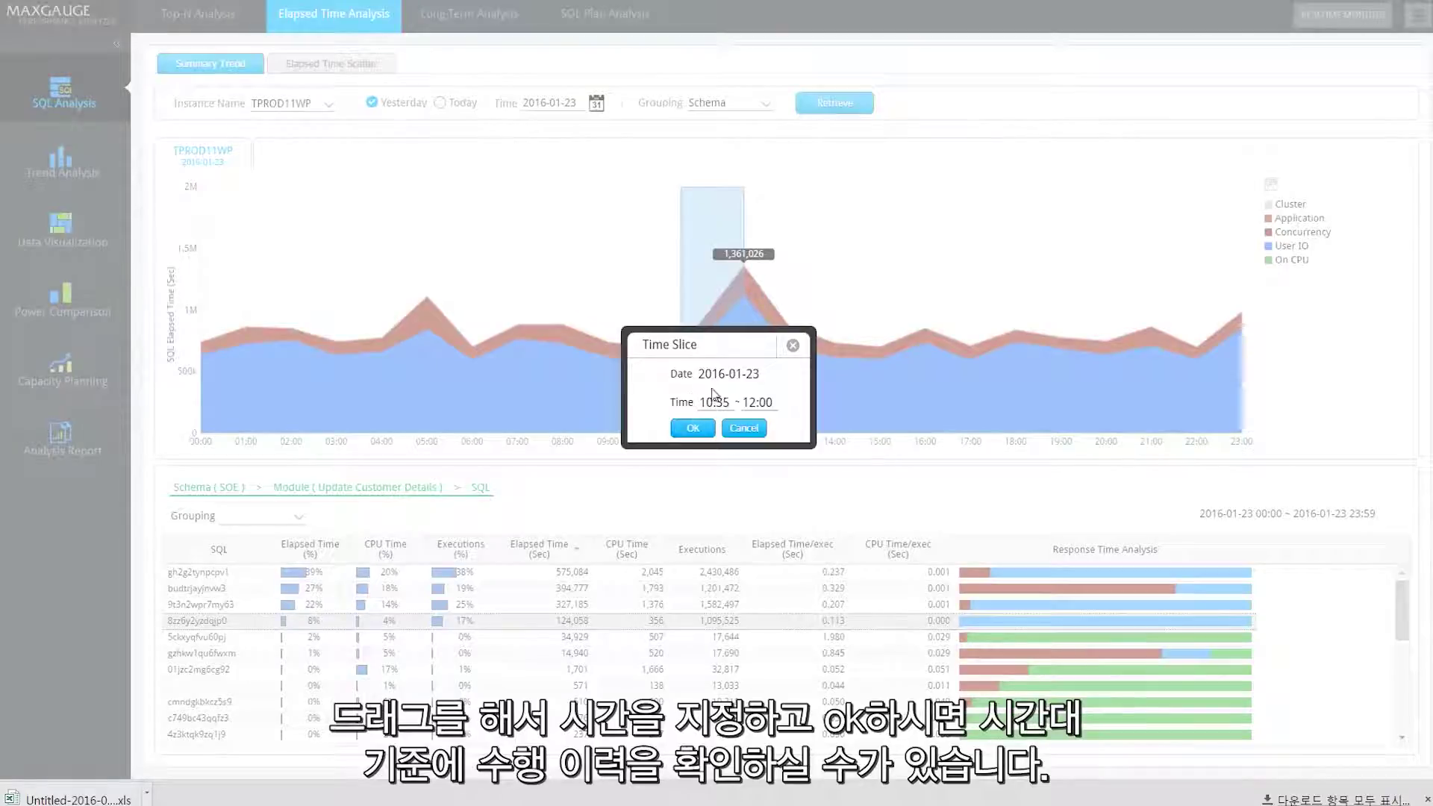
pyautogui.click(693, 428)
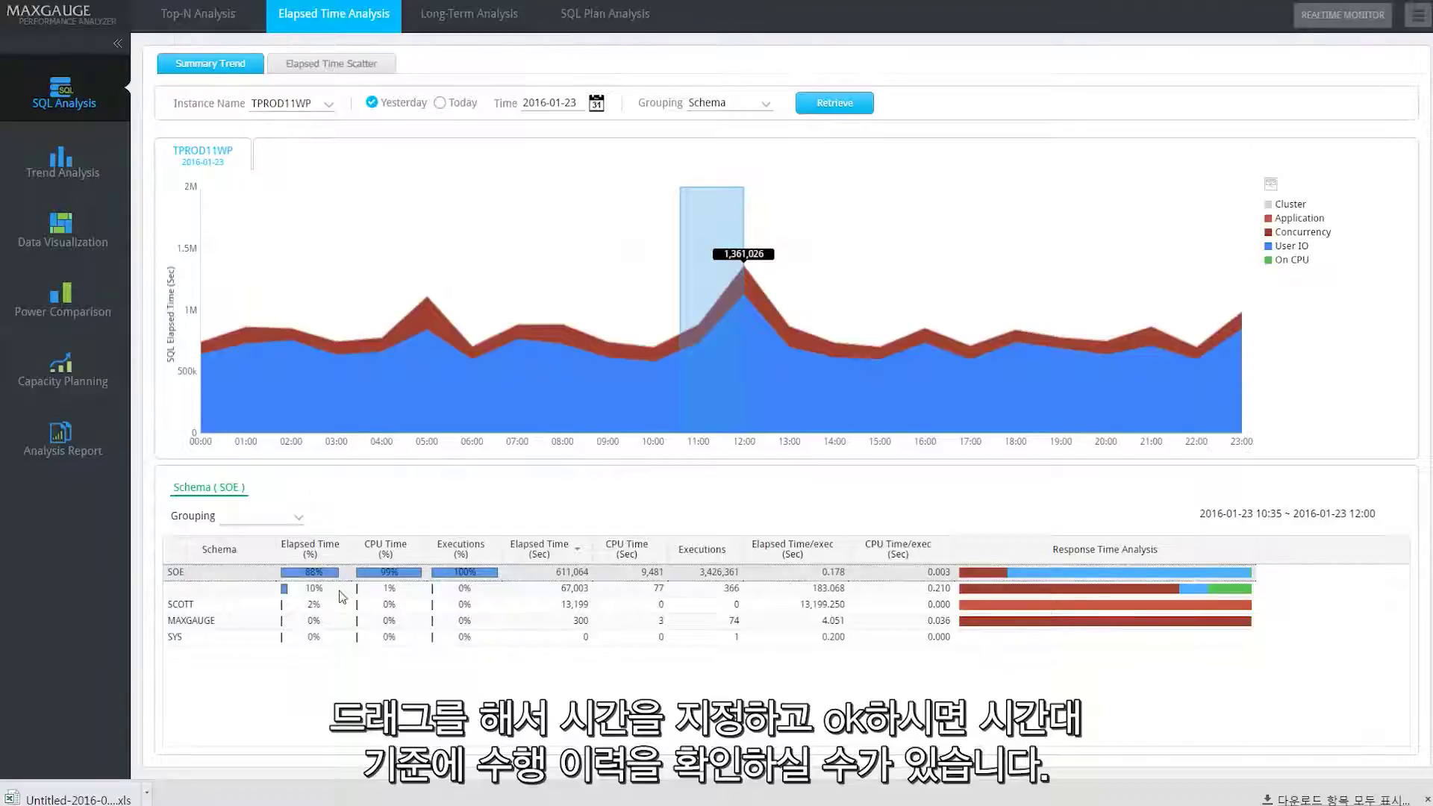
# Step: Retrieve the Elapsed Time Scatter for today, 14:28 to 15:28, with individual SQL elapsed time of at least 3 seconds
pyautogui.click(310, 67)
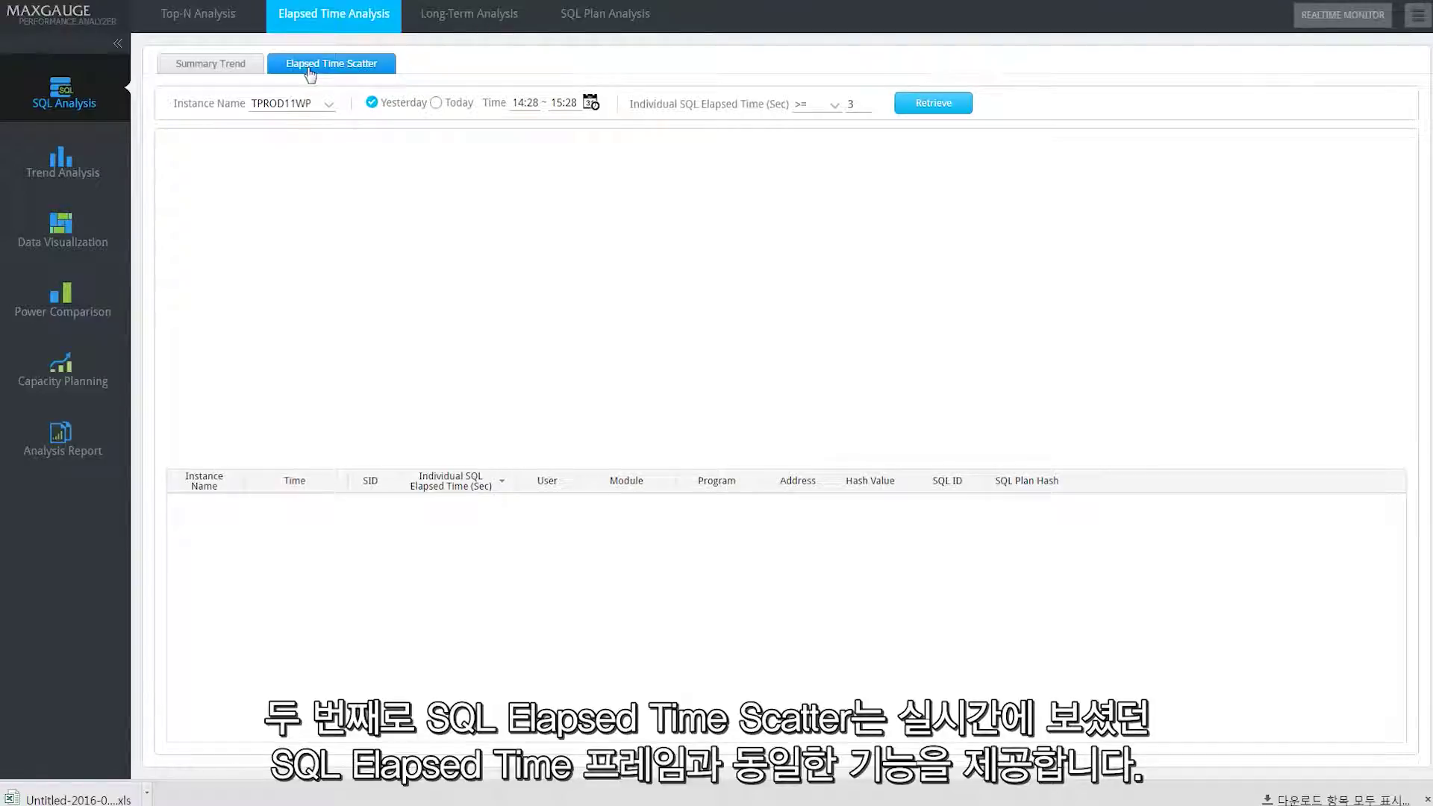
pyautogui.click(436, 105)
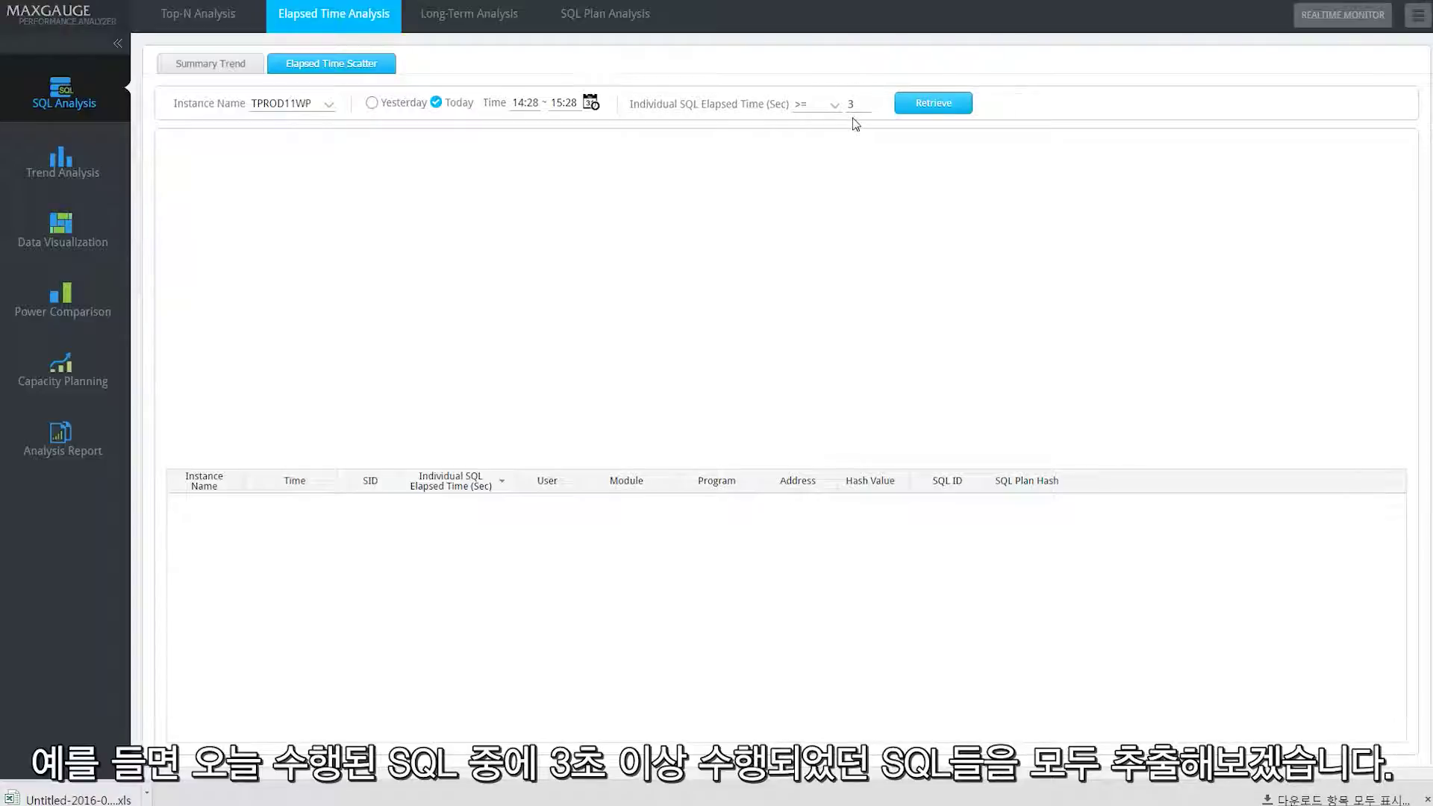
pyautogui.click(919, 110)
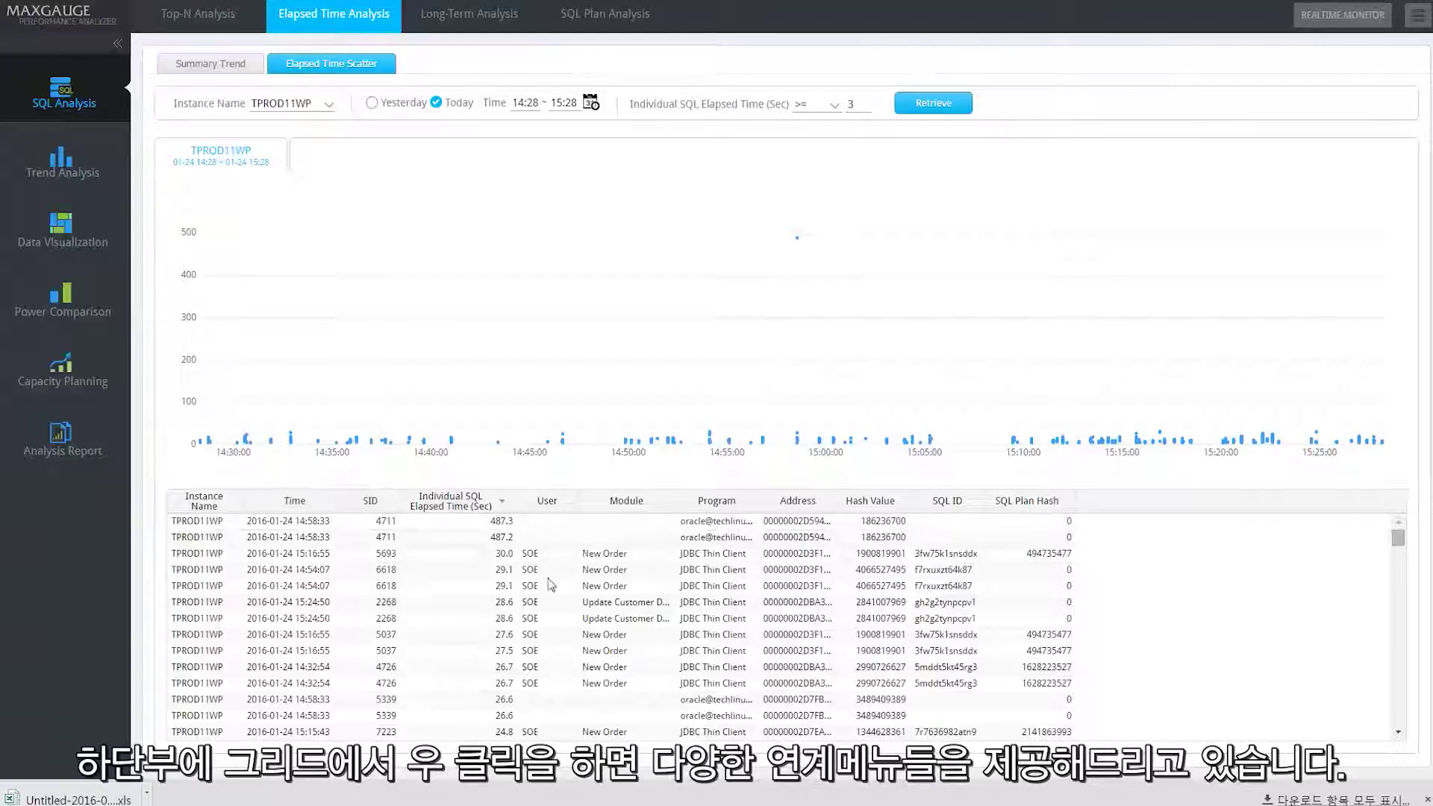
# Step: View the Session Detail of SID 5693 for 15:11:55 to 15:21:55 and inspect the session at 15:16:29
pyautogui.rightClick(593, 557)
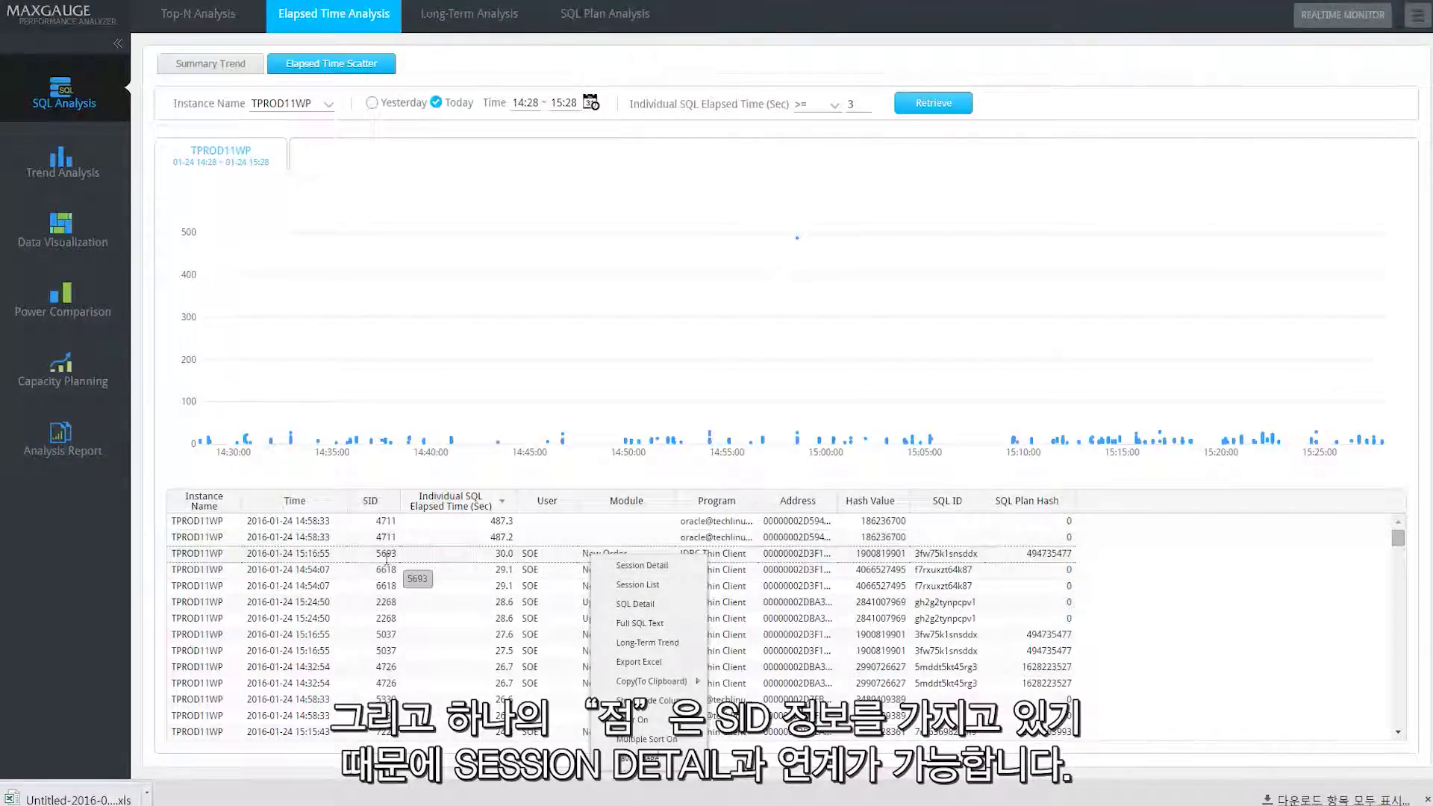
pyautogui.click(613, 570)
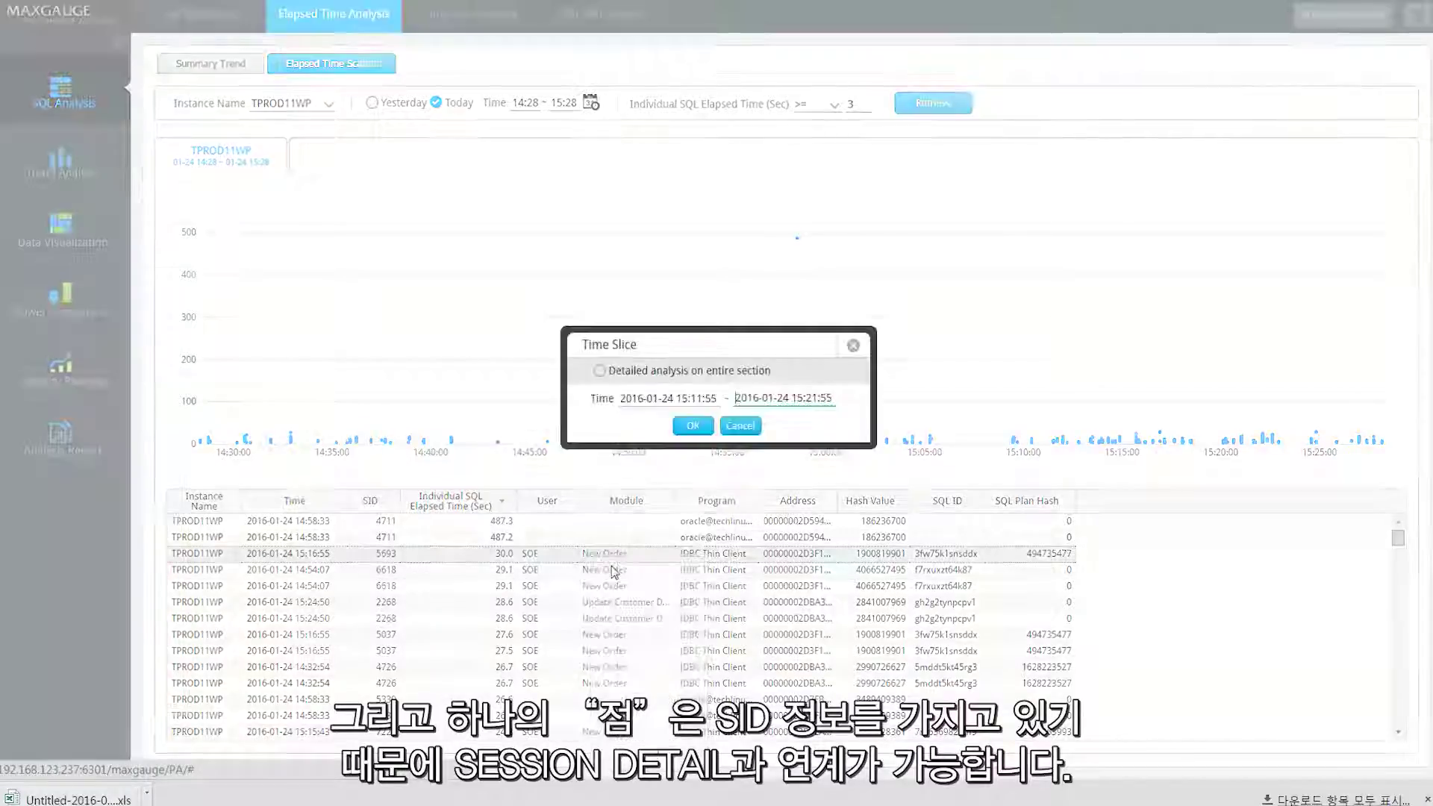
pyautogui.click(689, 426)
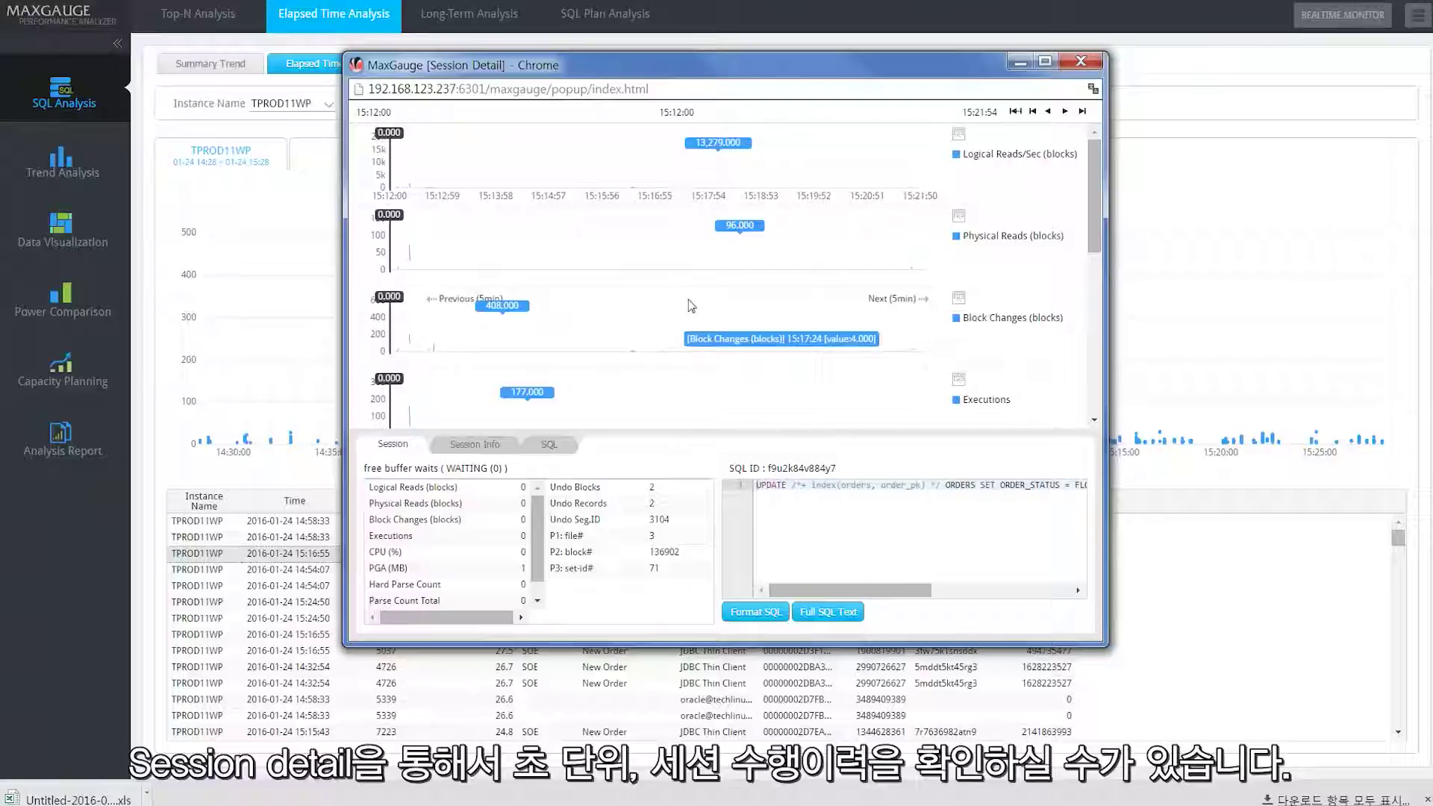
pyautogui.click(632, 268)
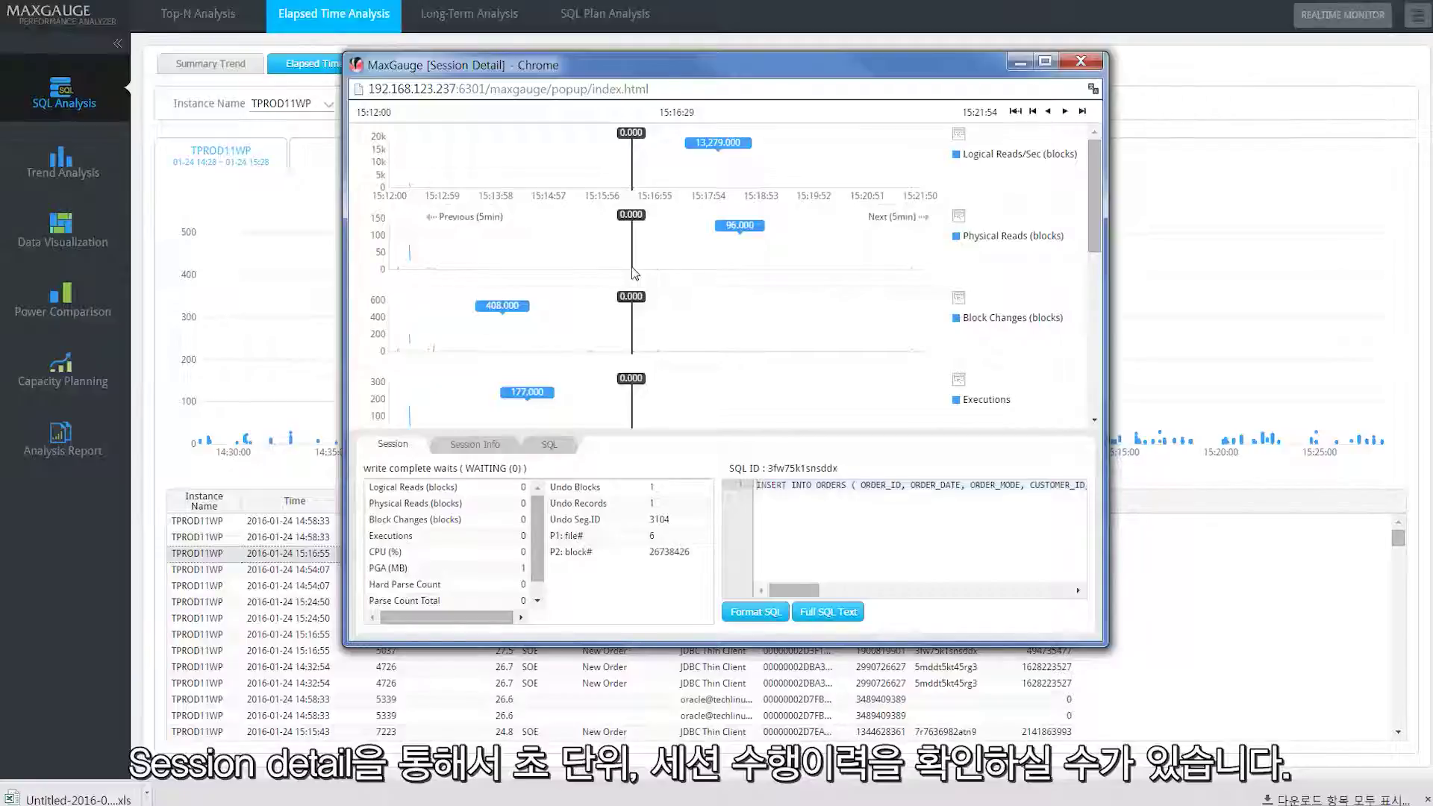
# Step: Close Session Detail, narrow the Elapsed Time Scatter to about 14:53 to 15:05, and locate the points of the SID 6618 rows
pyautogui.click(1081, 63)
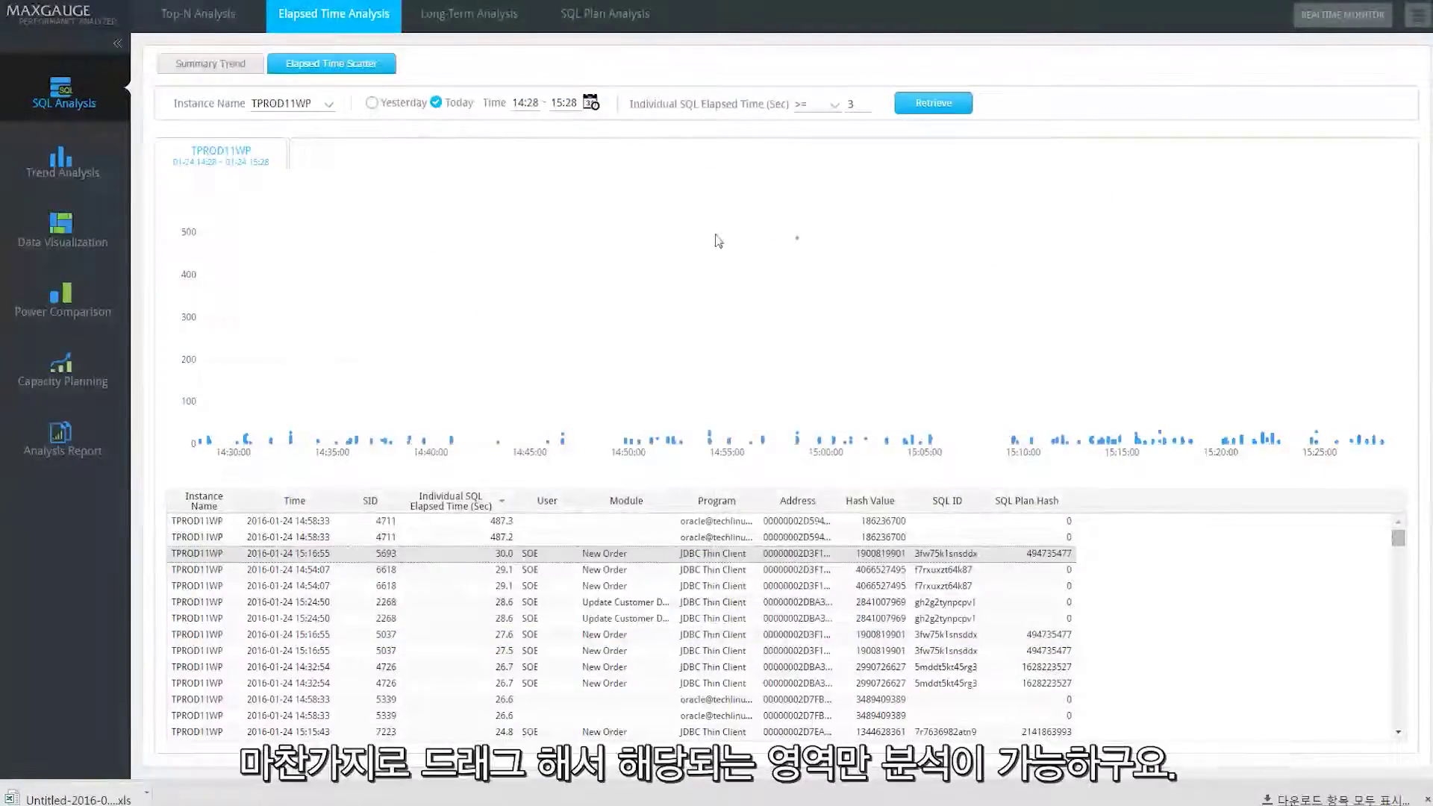
pyautogui.moveTo(692, 238); pyautogui.dragTo(938, 450)
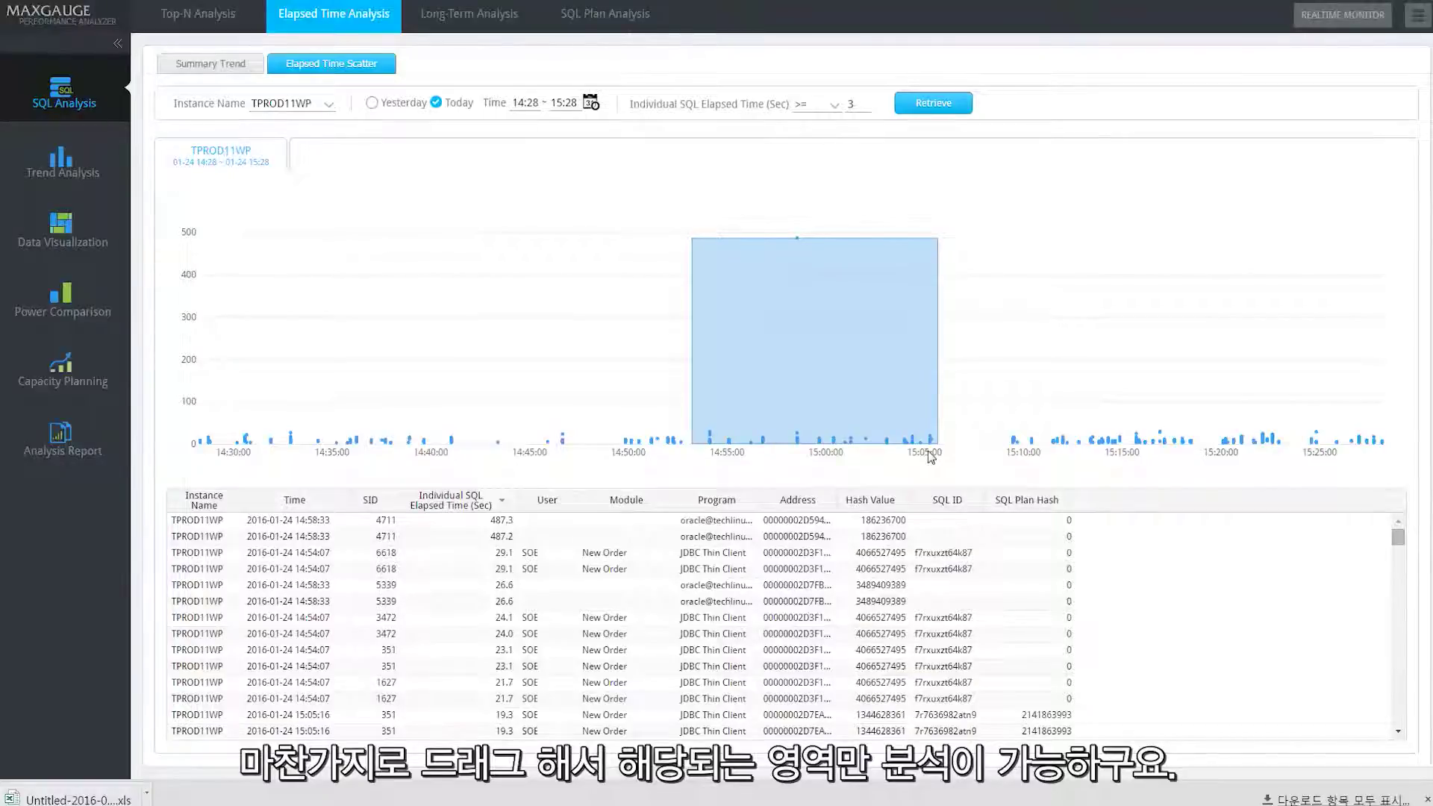
pyautogui.click(528, 553)
pyautogui.click(524, 568)
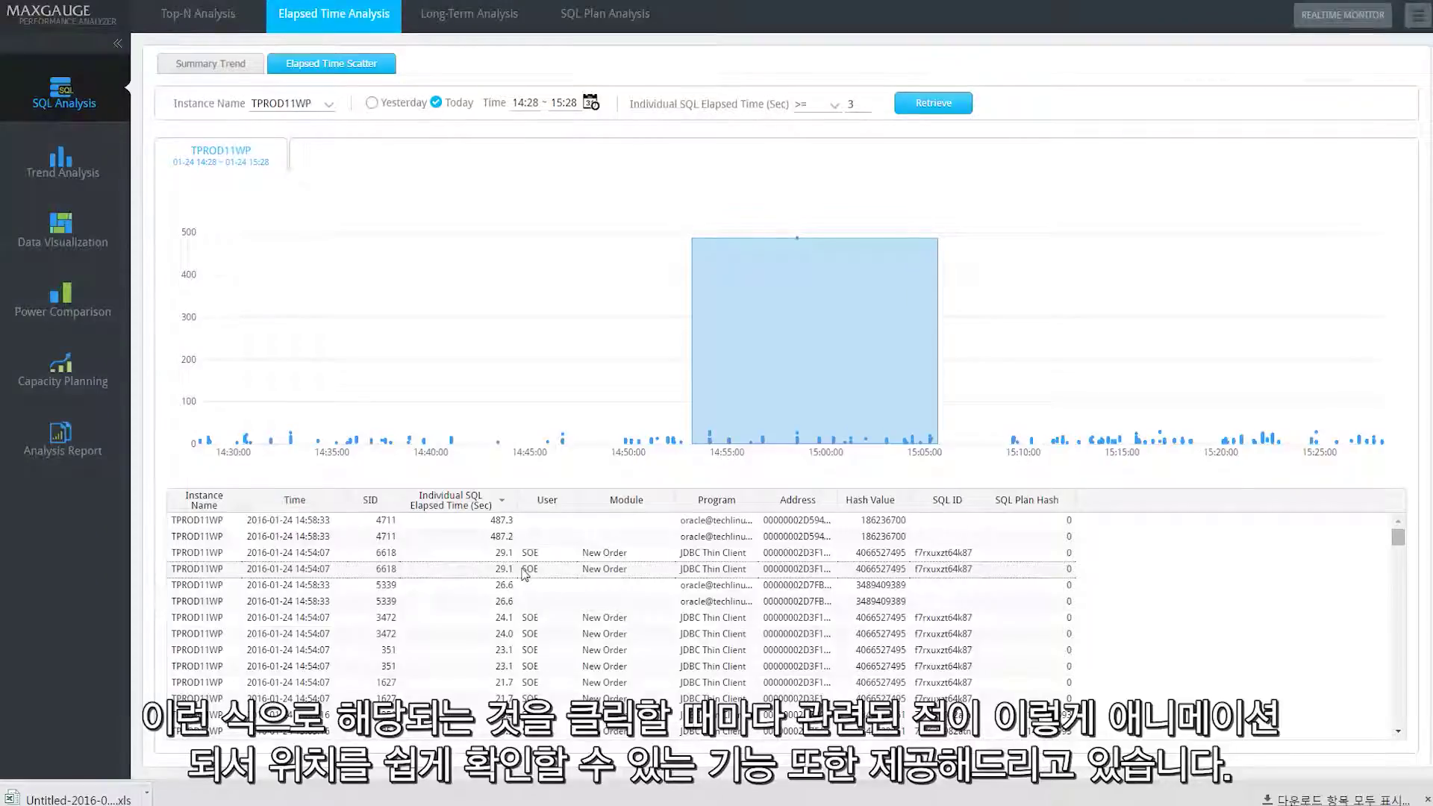
pyautogui.click(521, 556)
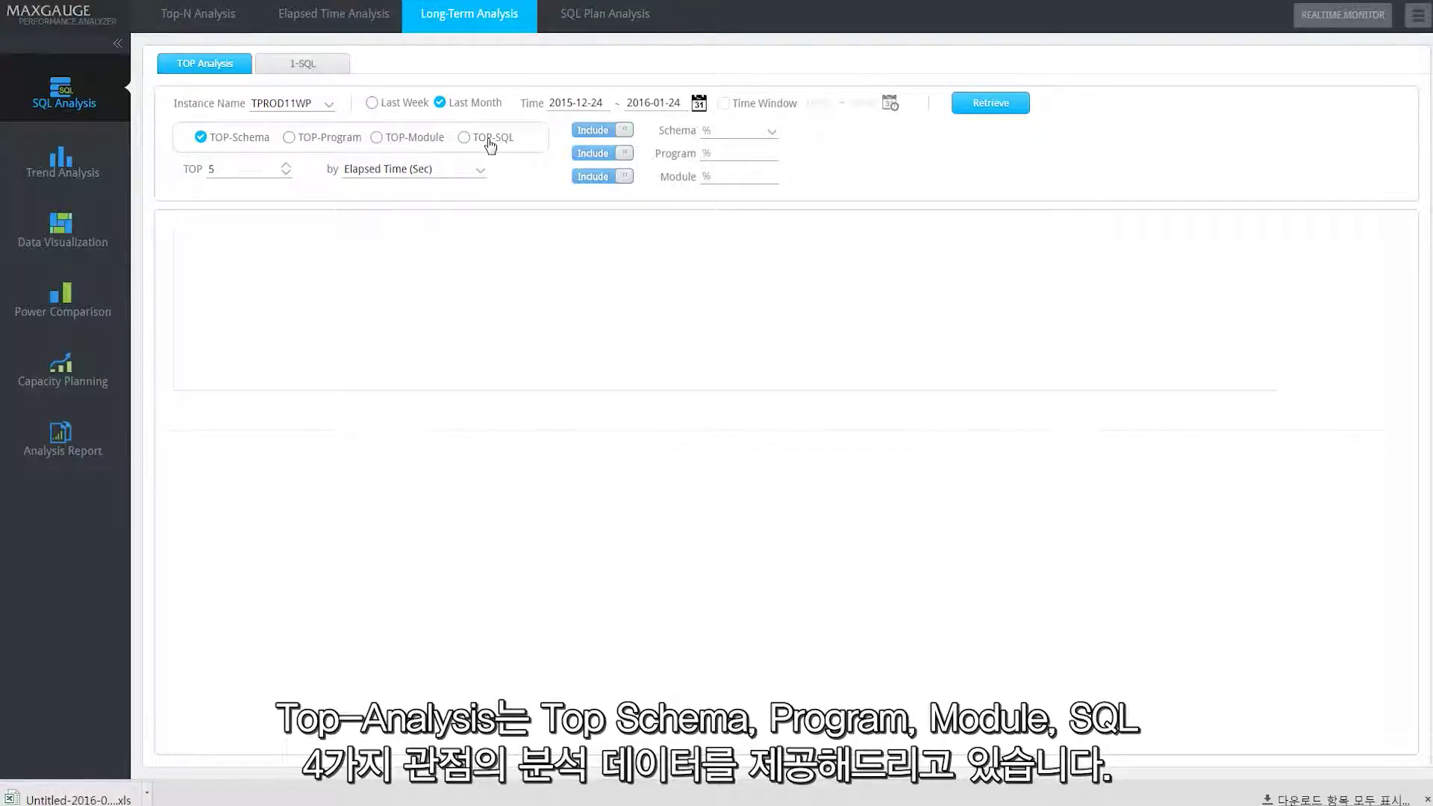
# Step: Retrieve the Long-Term TOP Analysis of the top 5 modules by elapsed time for 2015-12-24 to 2016-01-24
pyautogui.click(376, 139)
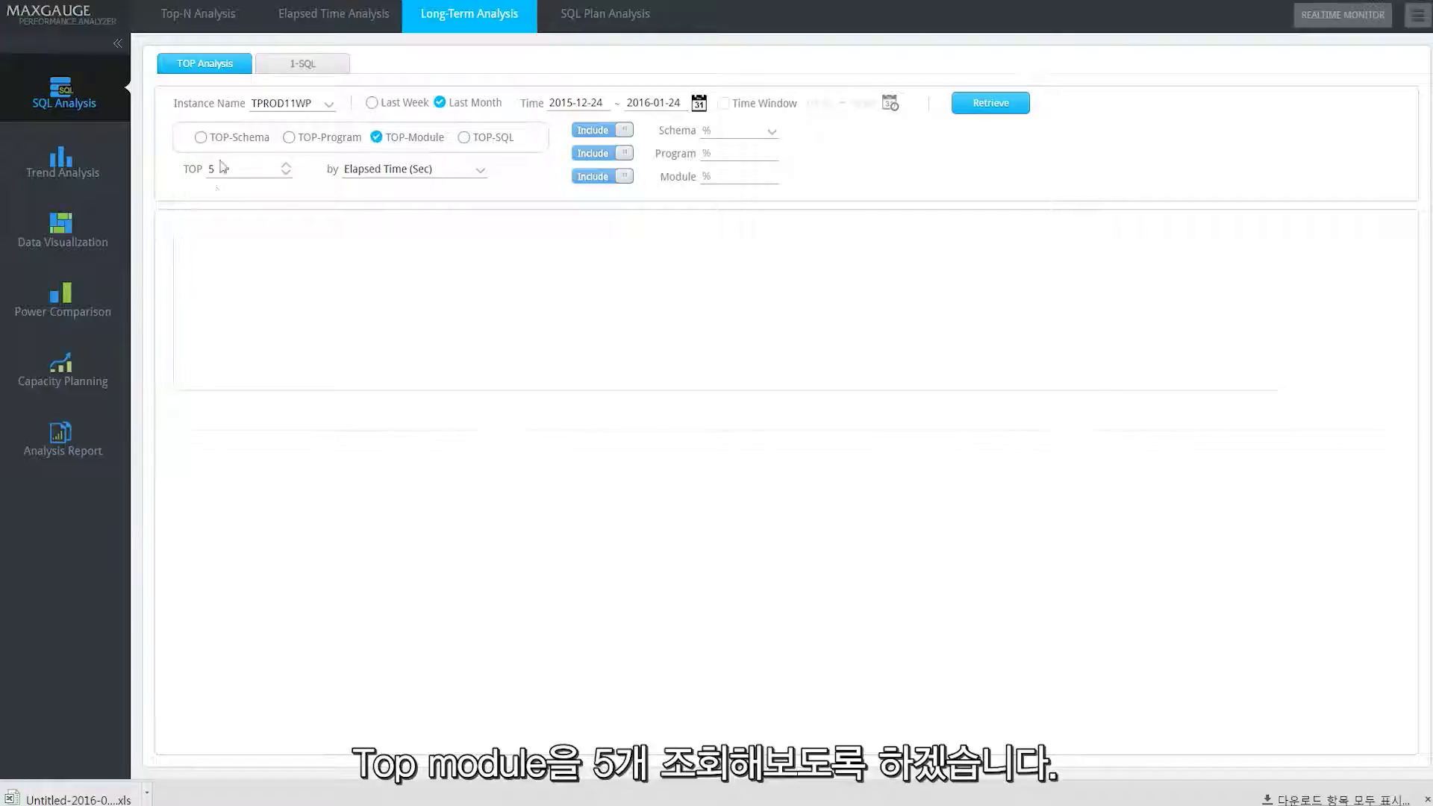
pyautogui.click(991, 106)
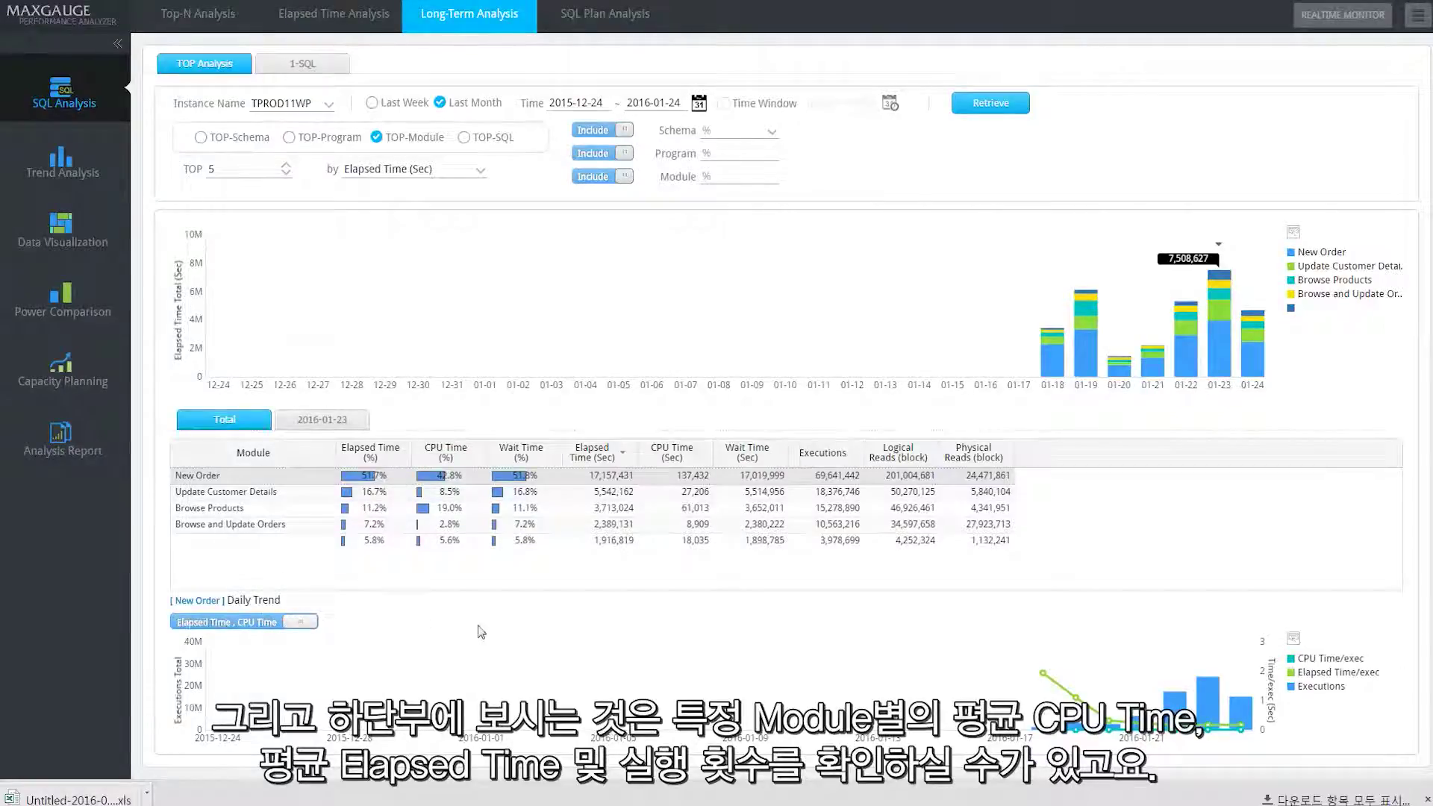
pyautogui.moveTo(1172, 709)
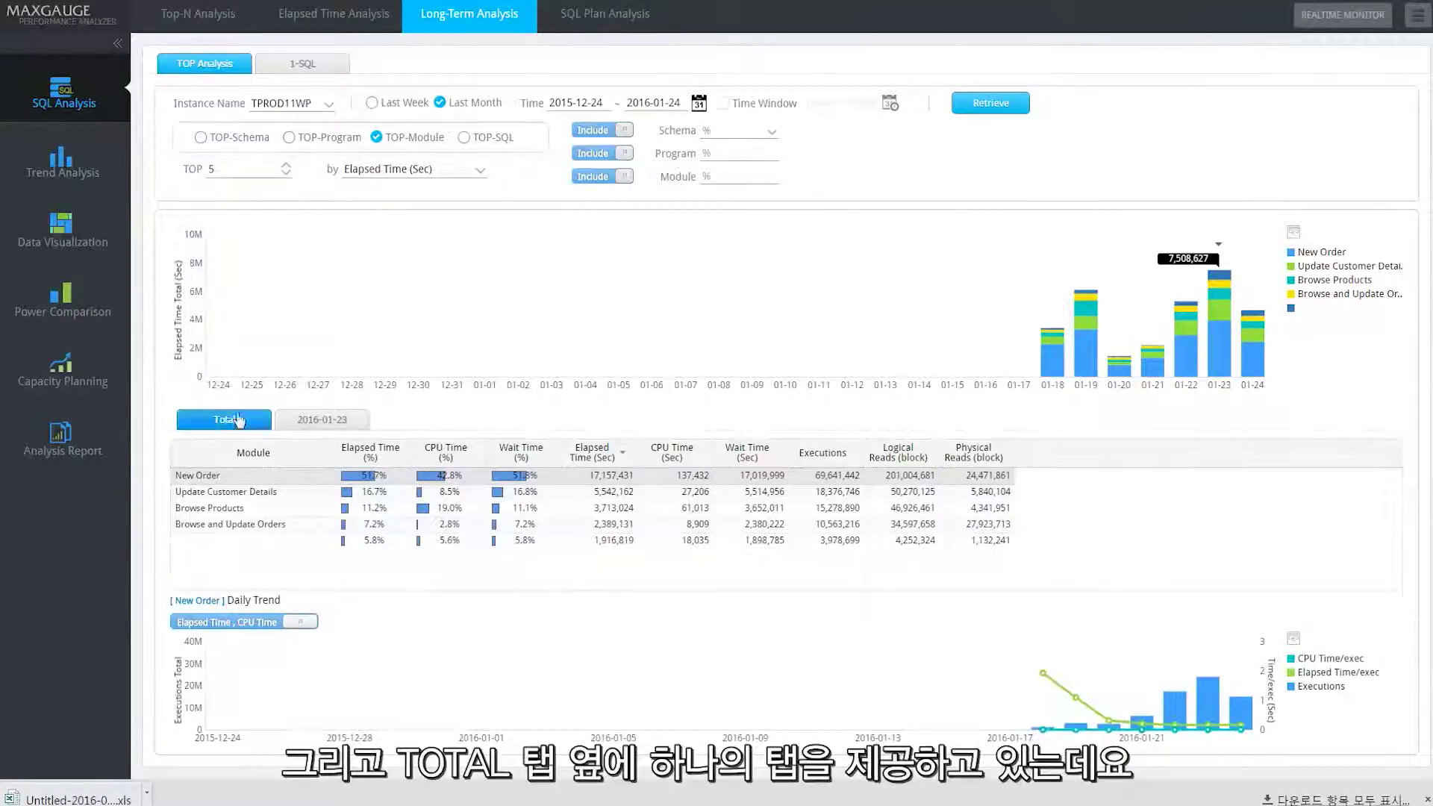
# Step: Compare the module statistics and New Order trends of 2016-01-23, 2016-01-19 and the total period
pyautogui.click(321, 421)
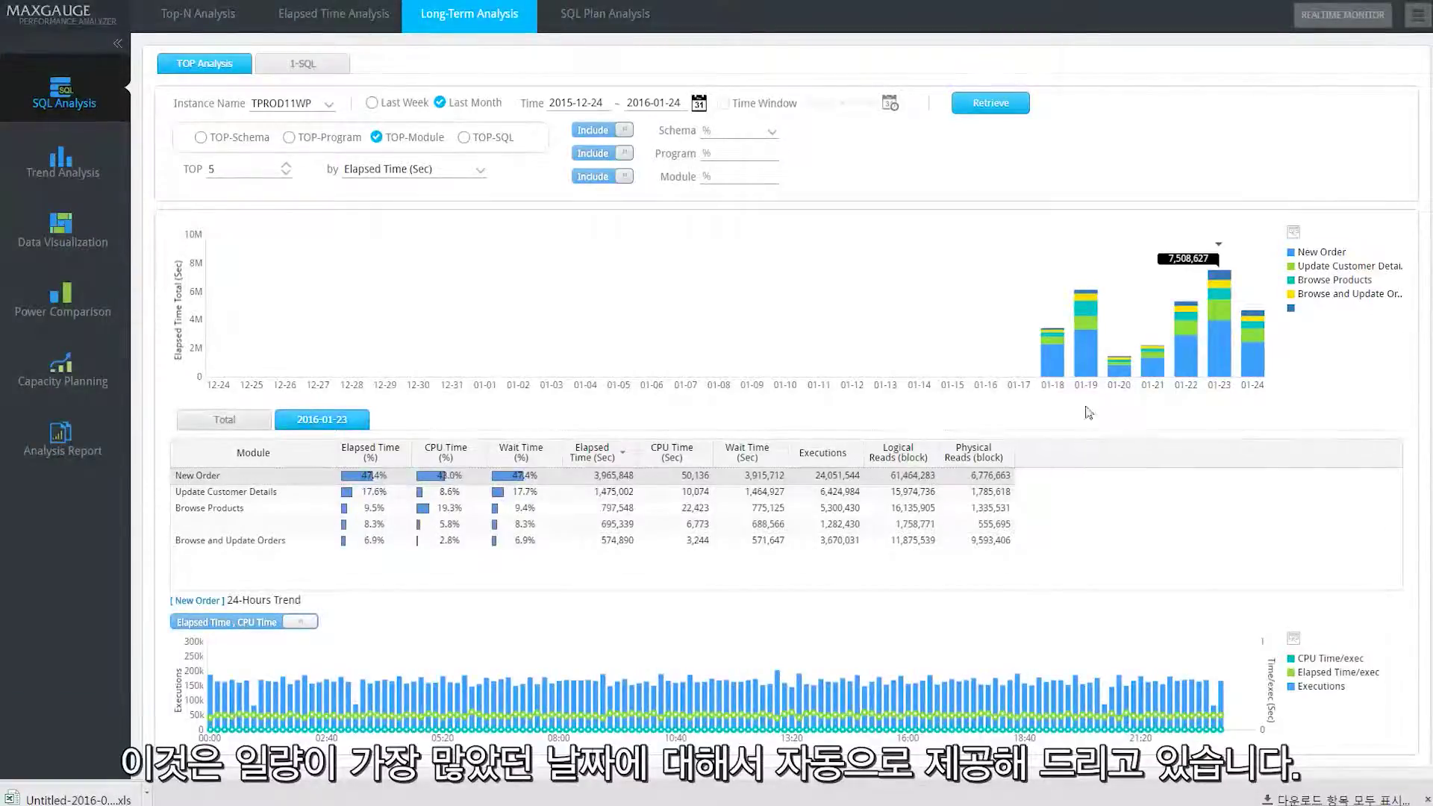
pyautogui.moveTo(1222, 373)
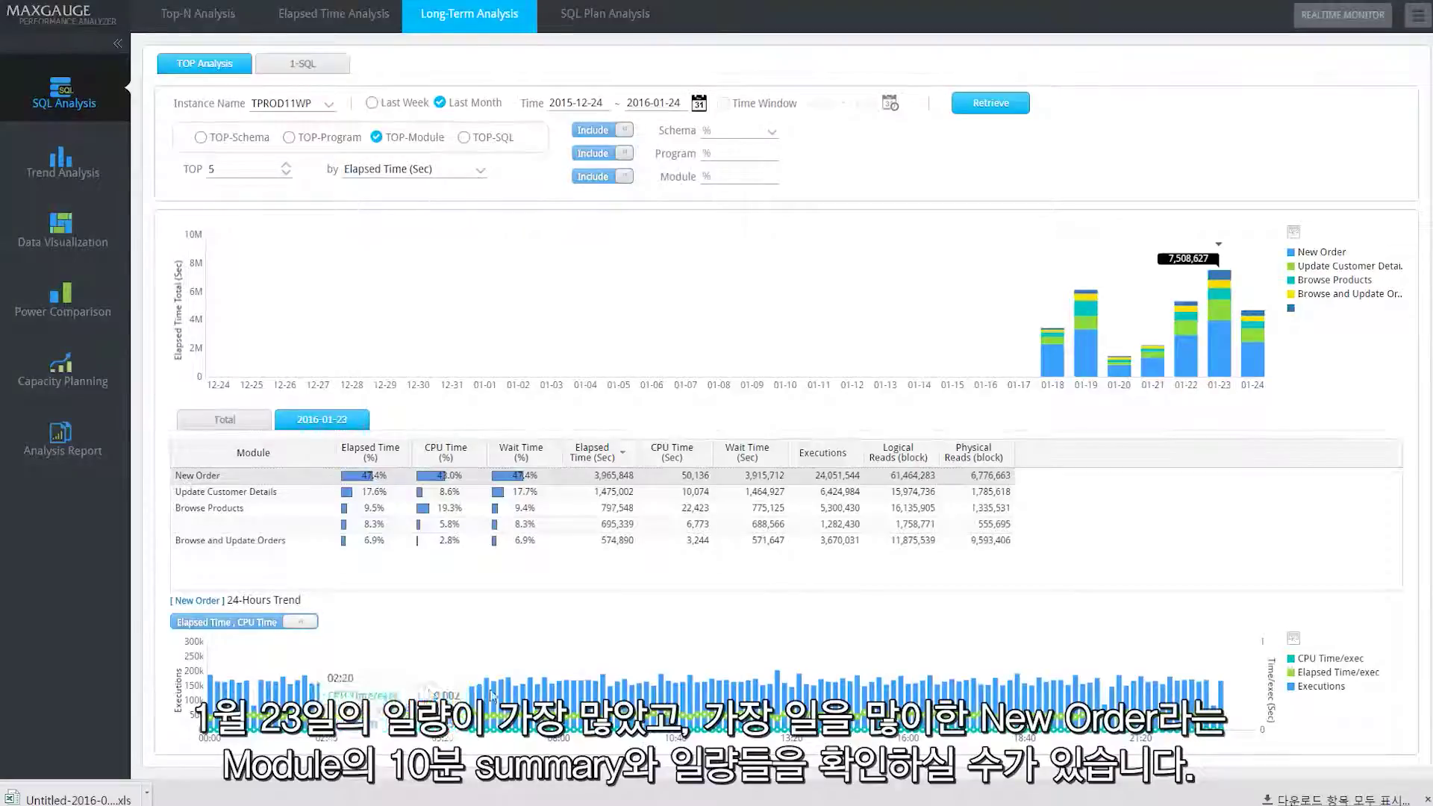
pyautogui.moveTo(1095, 366)
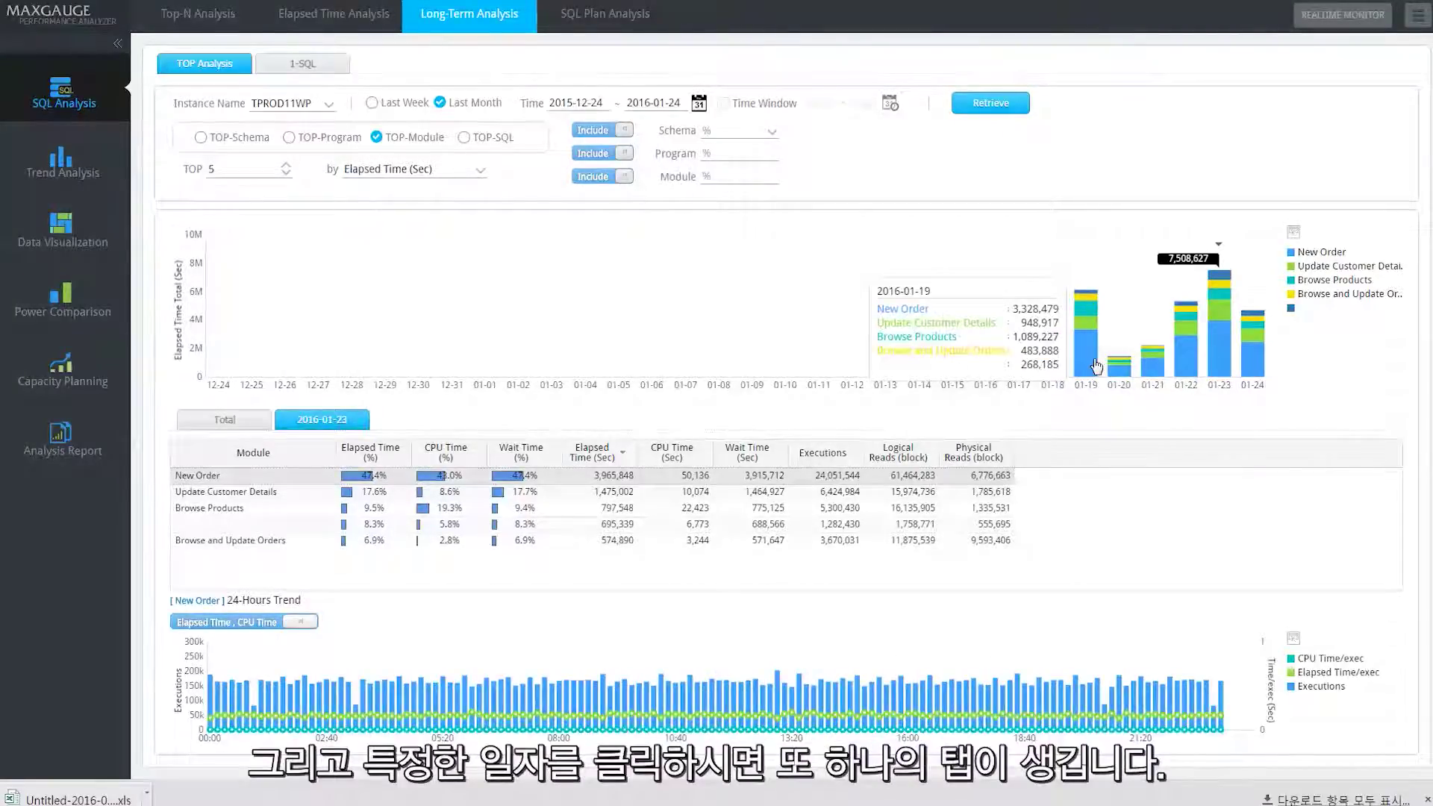
pyautogui.click(1096, 366)
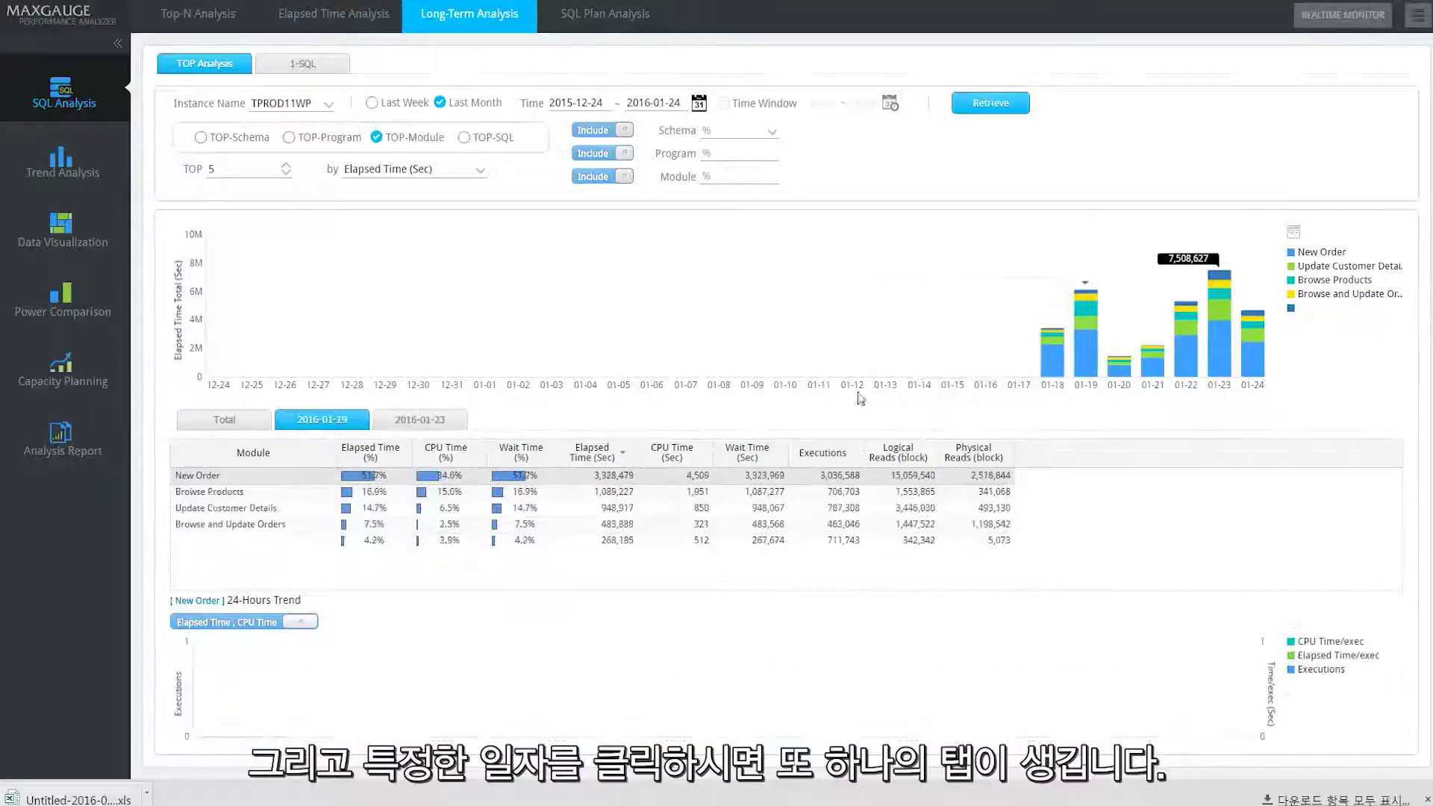
pyautogui.click(441, 422)
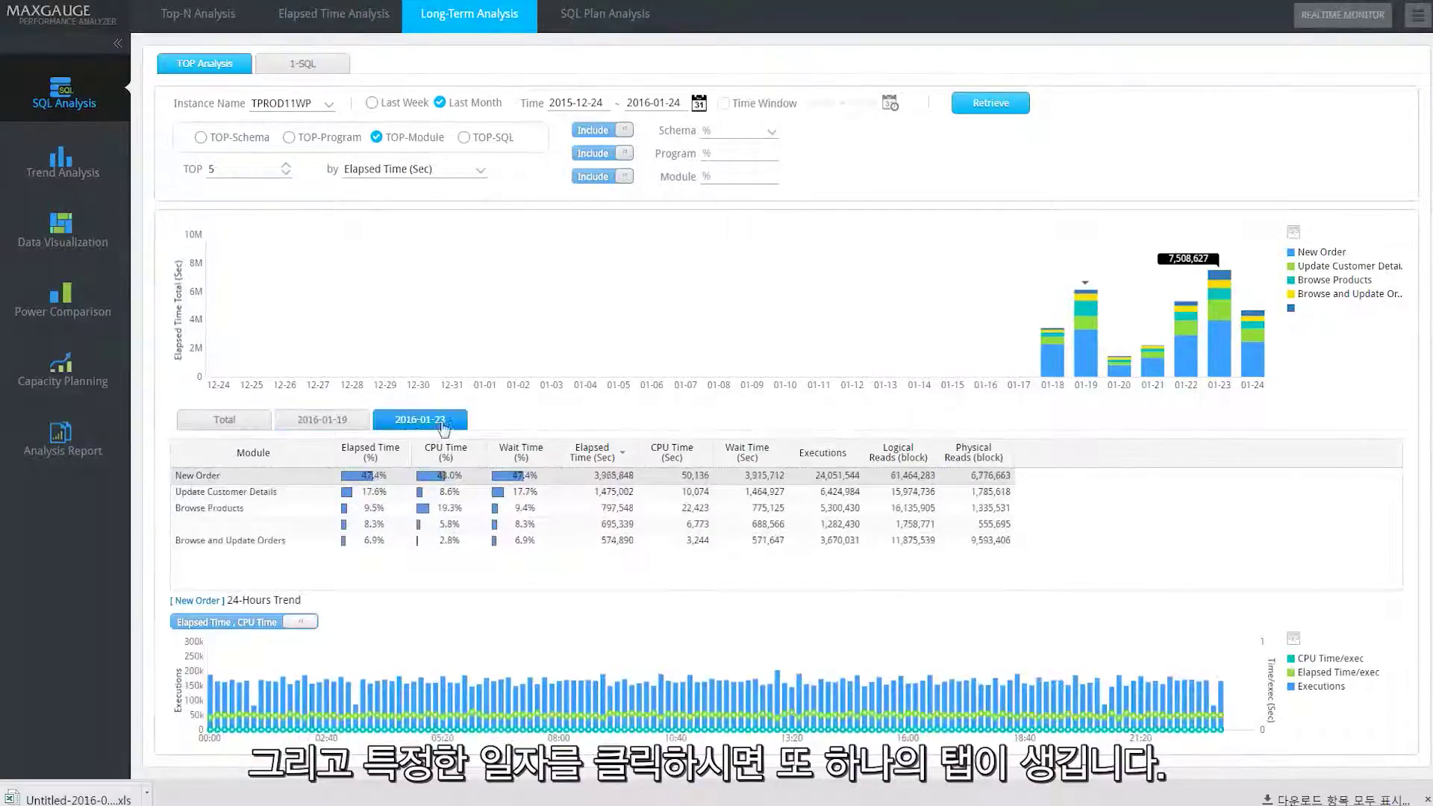
pyautogui.click(356, 427)
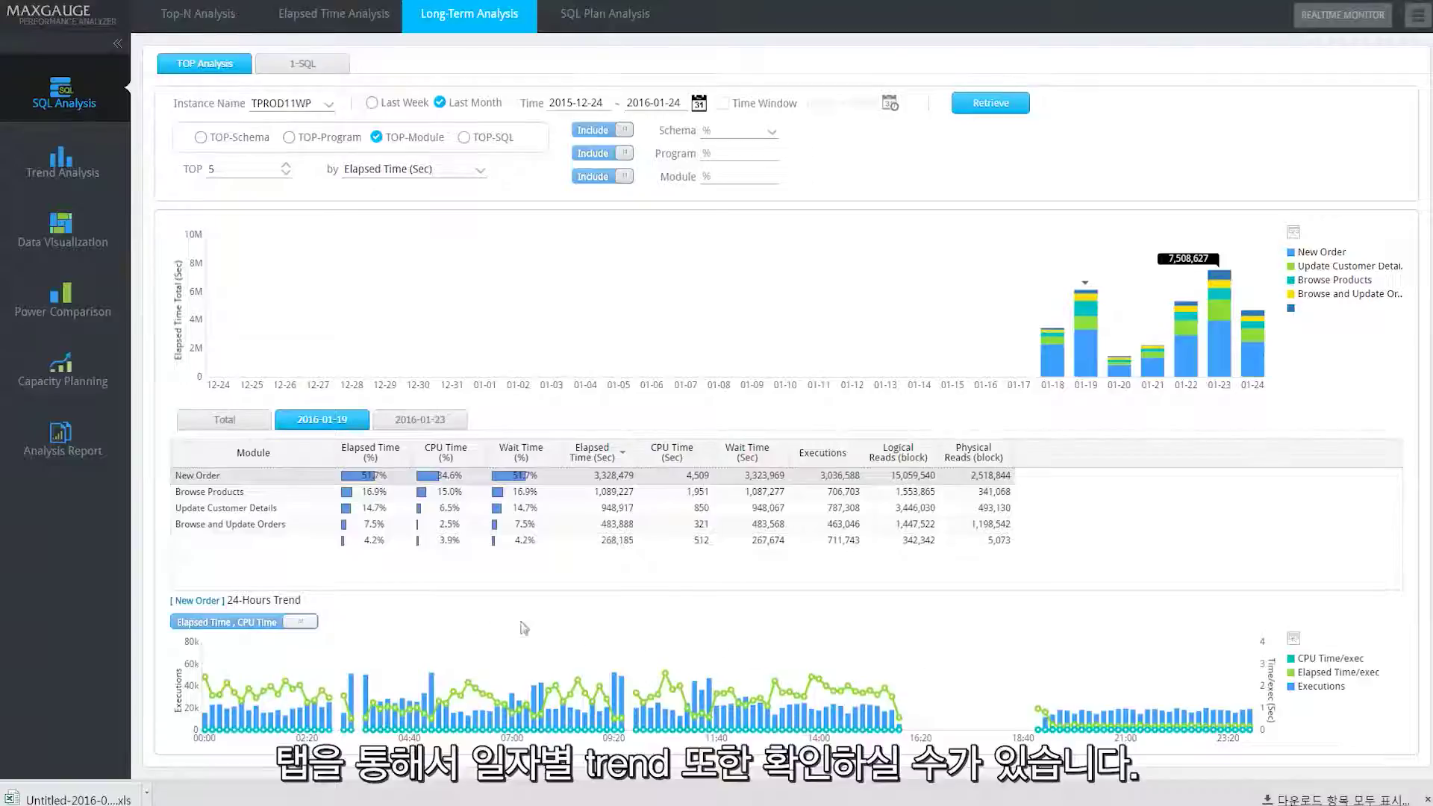
pyautogui.moveTo(234, 708)
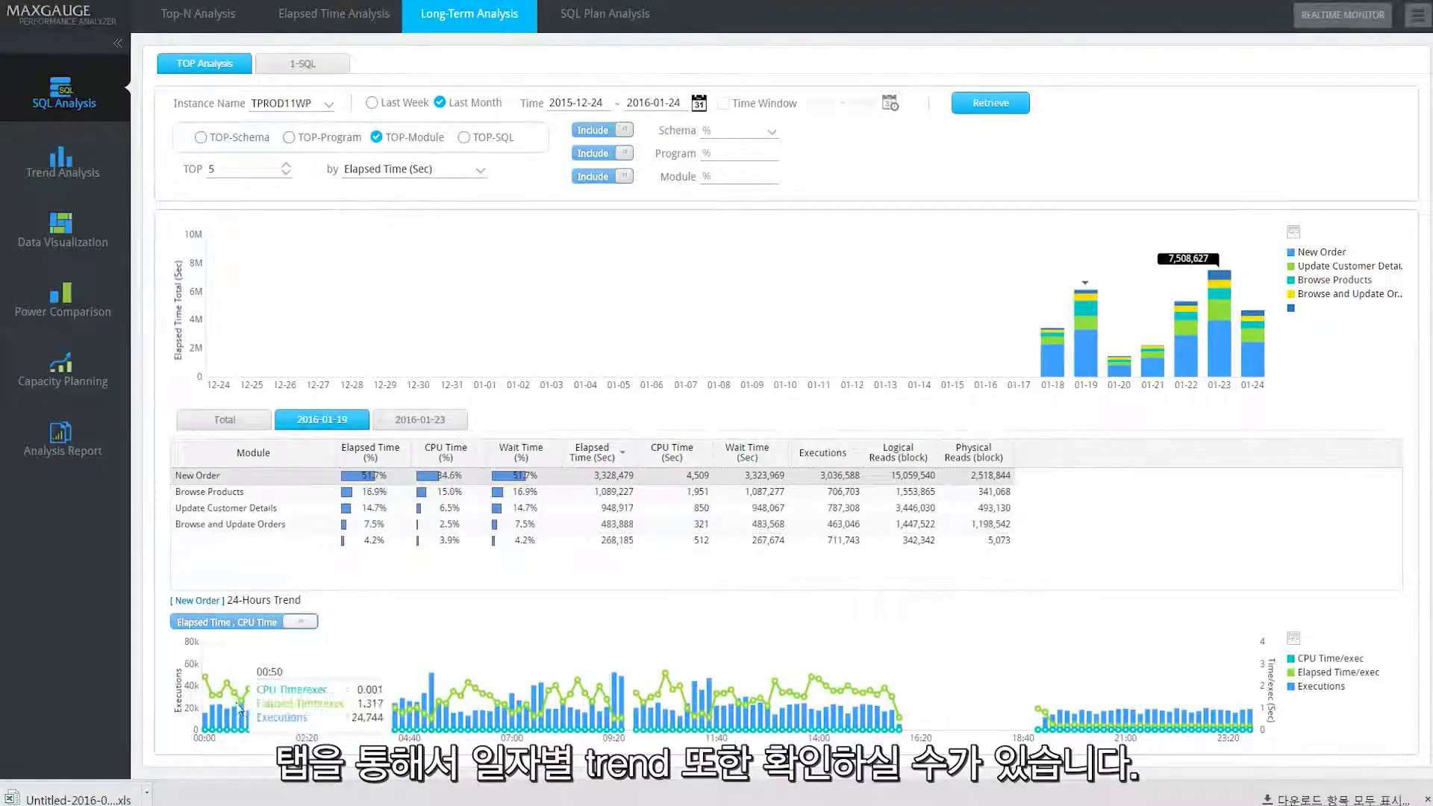
pyautogui.click(249, 424)
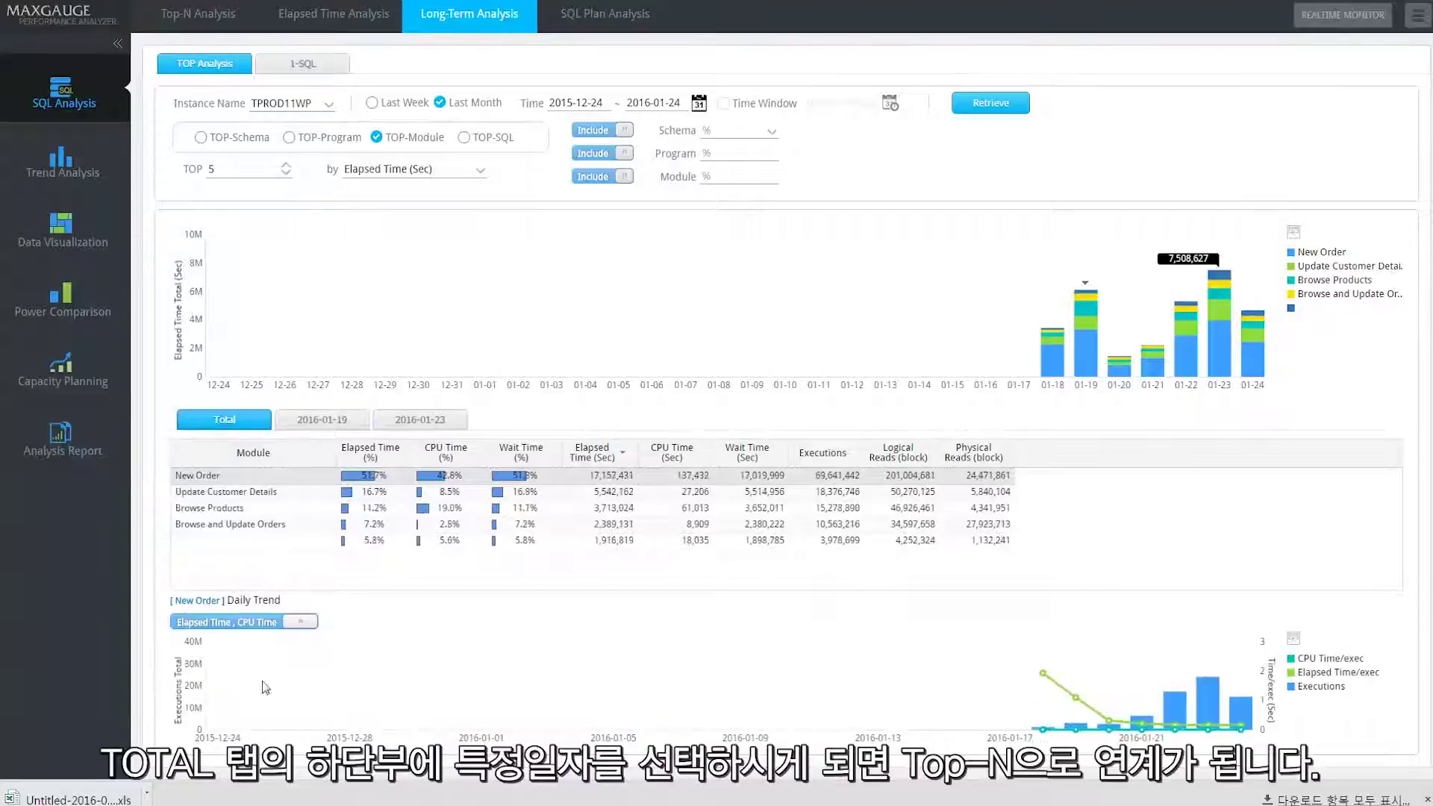
pyautogui.moveTo(1172, 714)
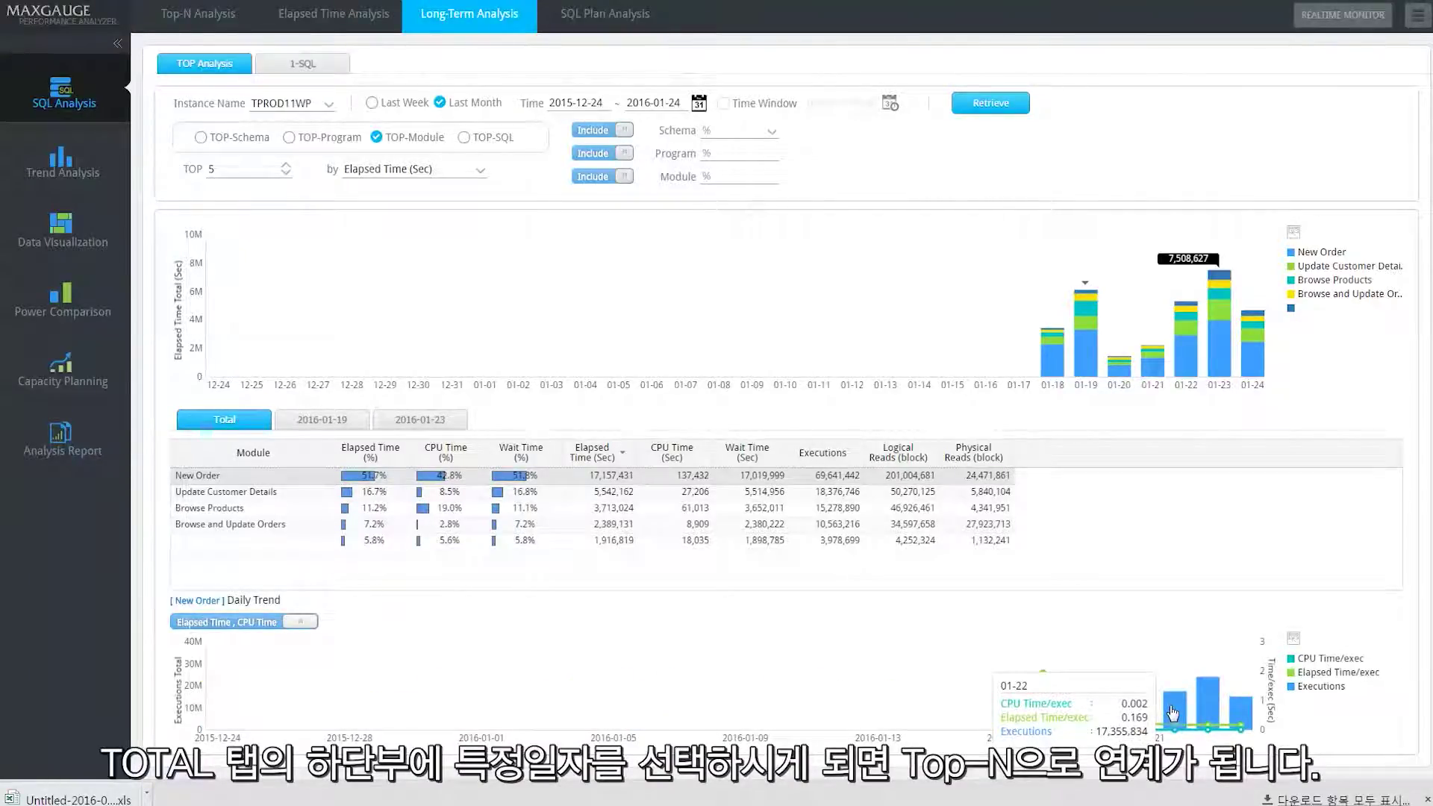
# Step: Slice New Order's 24-hour trend for 2016-01-23 to 08:12 to 10:27 and open it with Trend Analysis
pyautogui.click(391, 427)
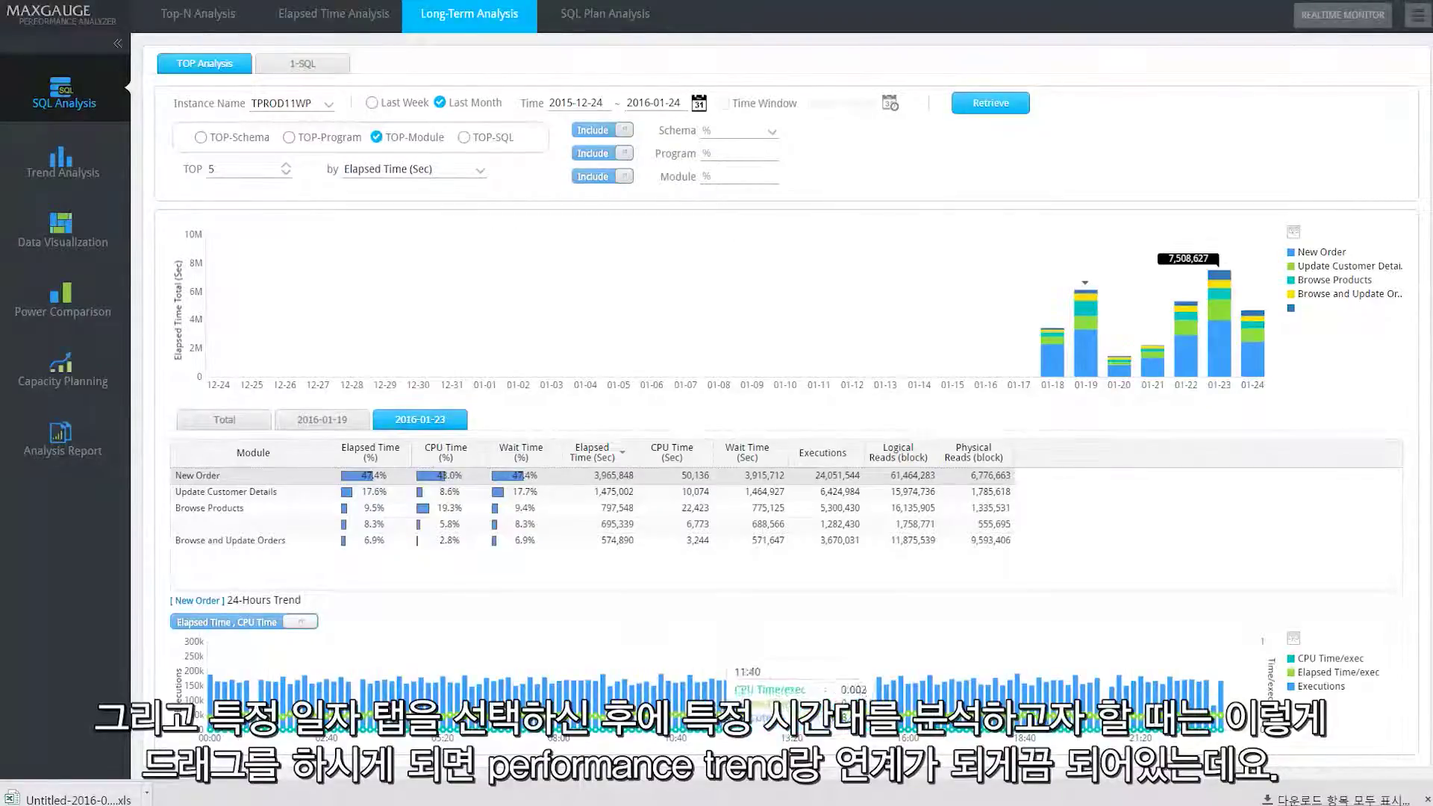
pyautogui.moveTo(569, 671); pyautogui.dragTo(669, 685)
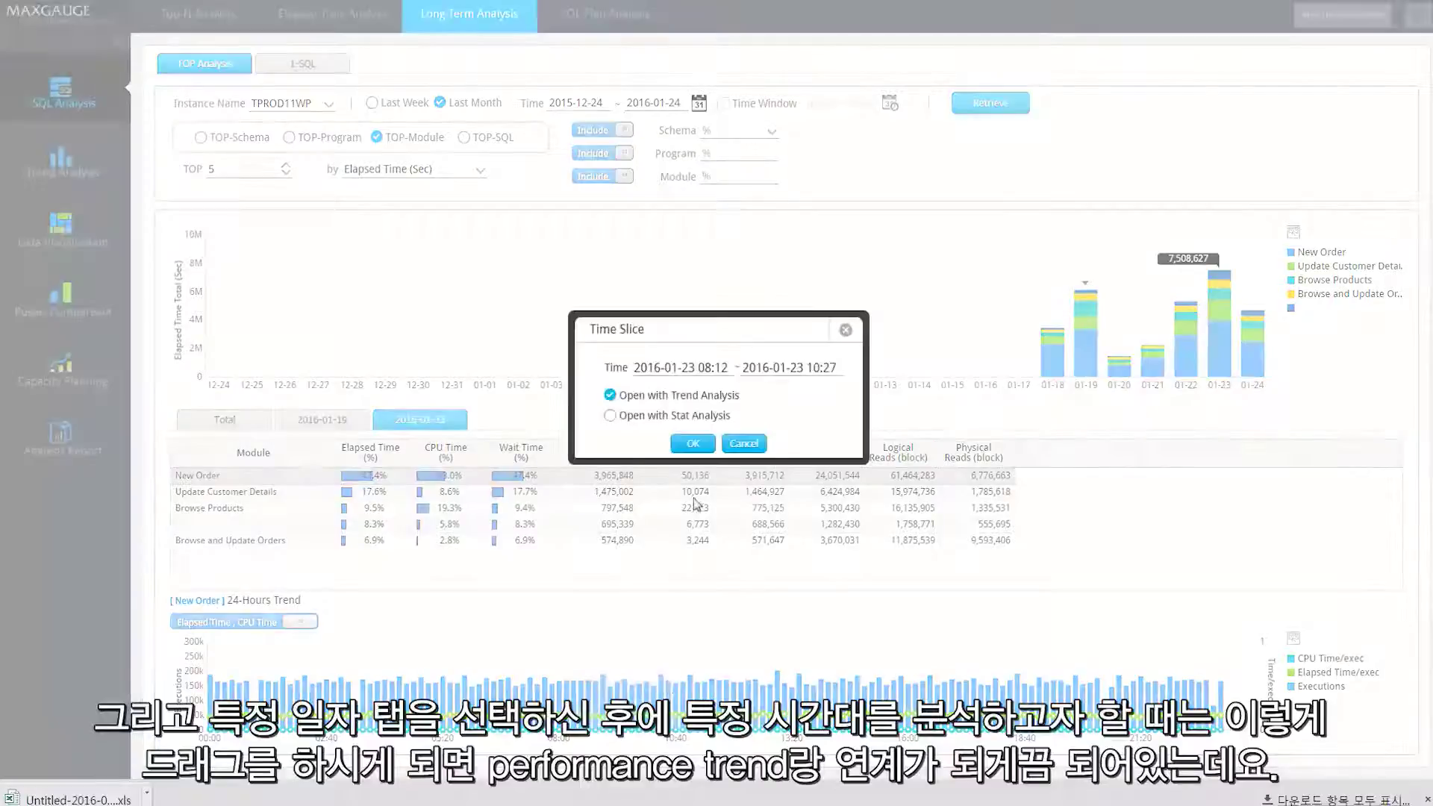
pyautogui.click(693, 443)
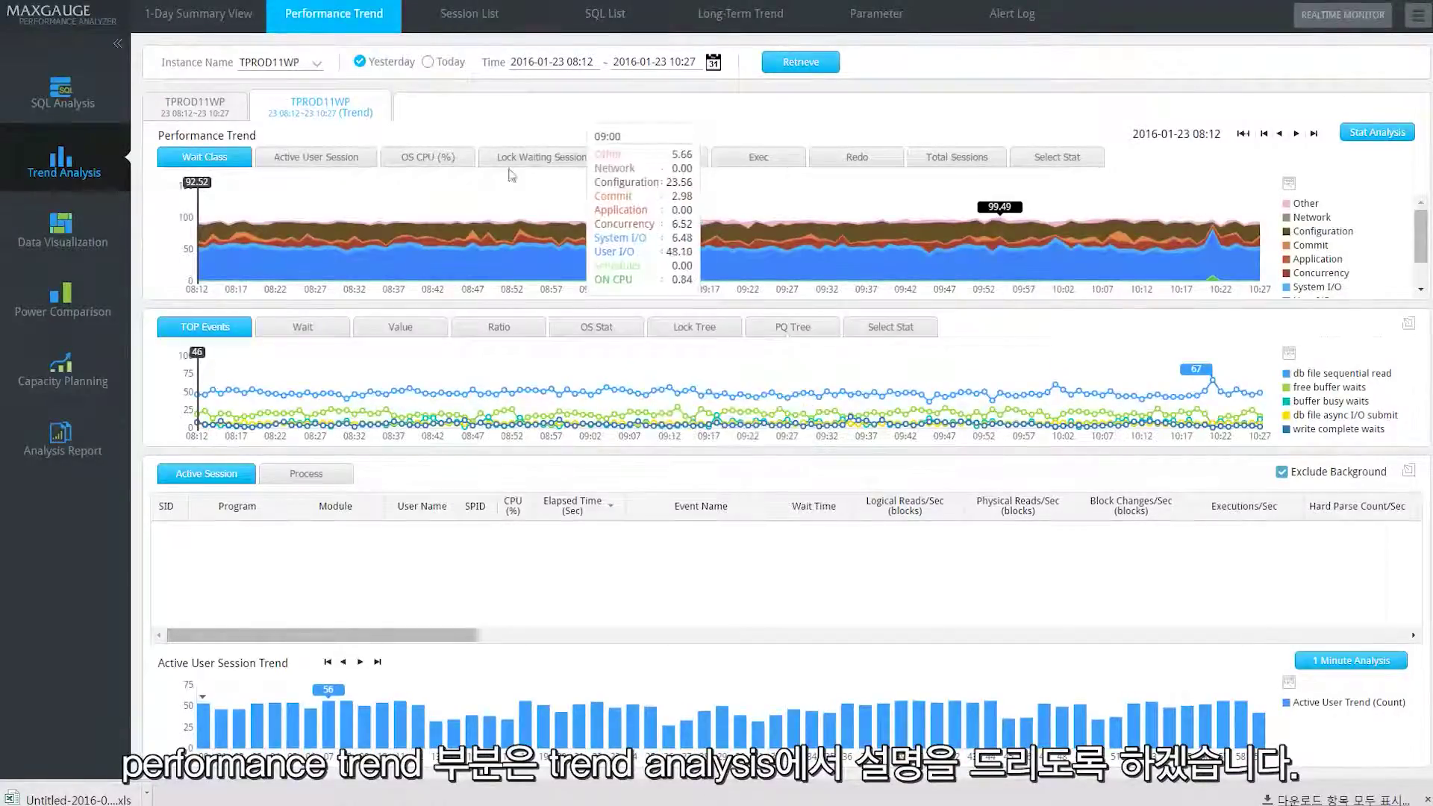
# Step: Return to SQL Analysis, retrieve last week's Top-N Analysis for TPROD11WP, and copy the SQL ID of the ORDER_ITEMS insert statement
pyautogui.click(55, 97)
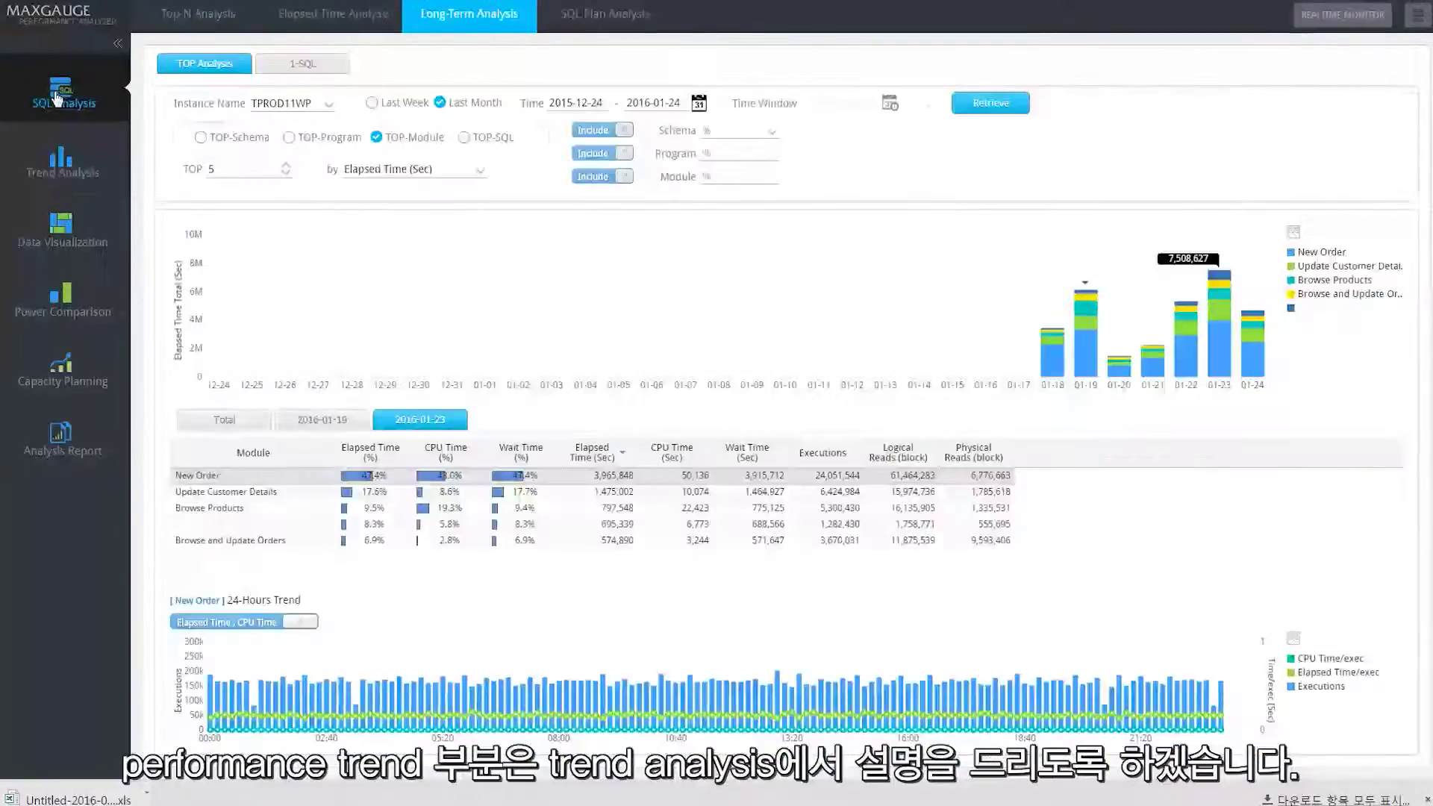
pyautogui.click(316, 71)
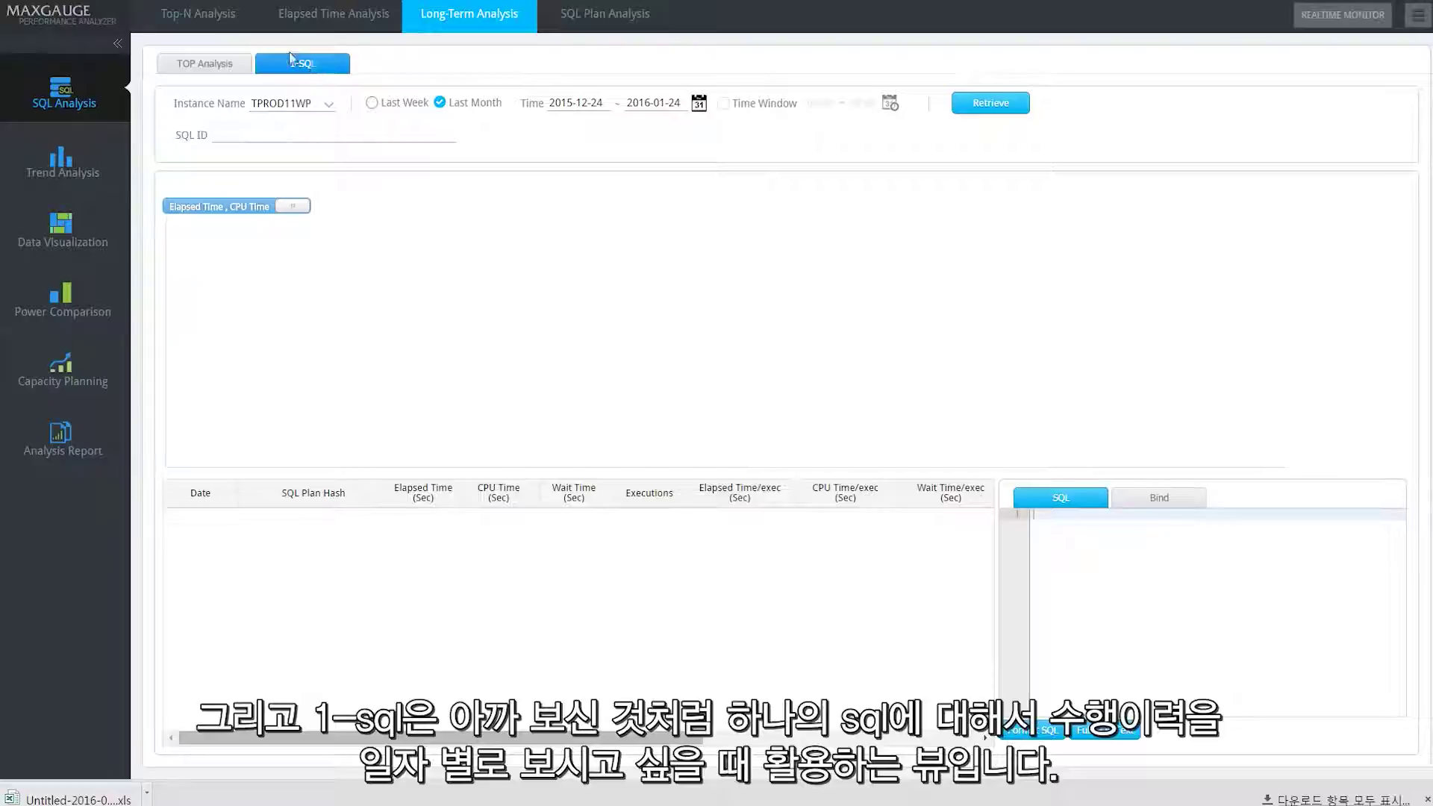
pyautogui.click(201, 22)
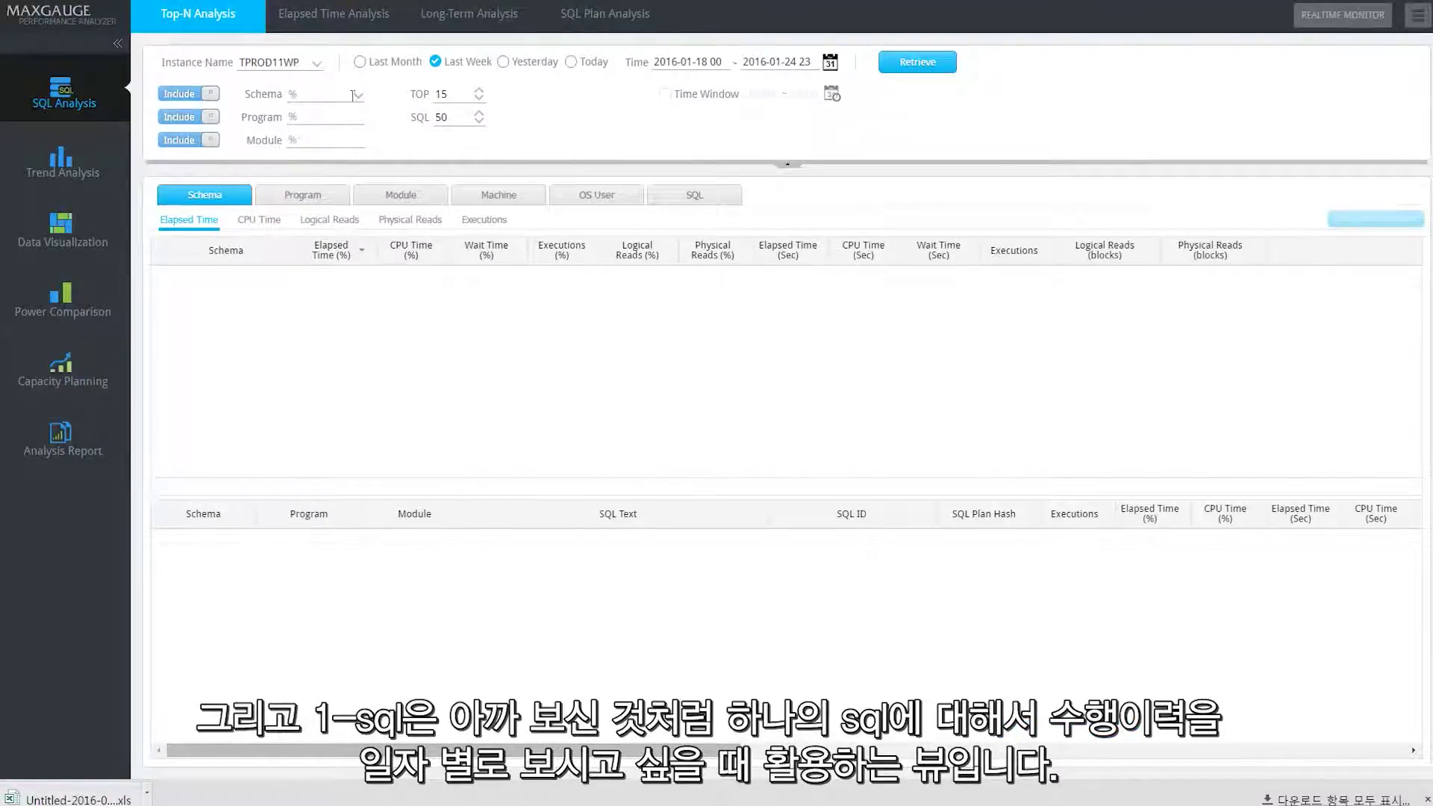
pyautogui.click(917, 62)
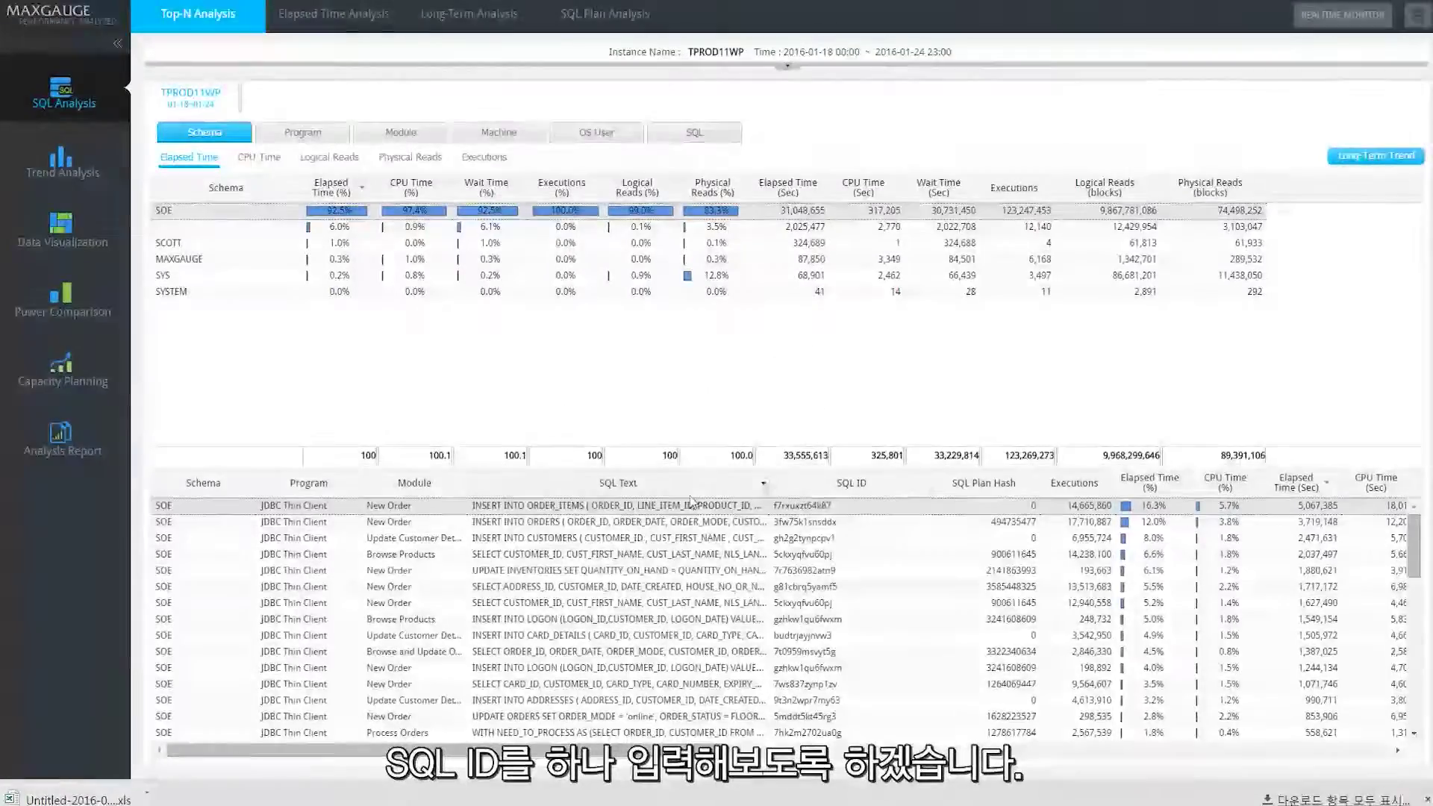
pyautogui.doubleClick(823, 507)
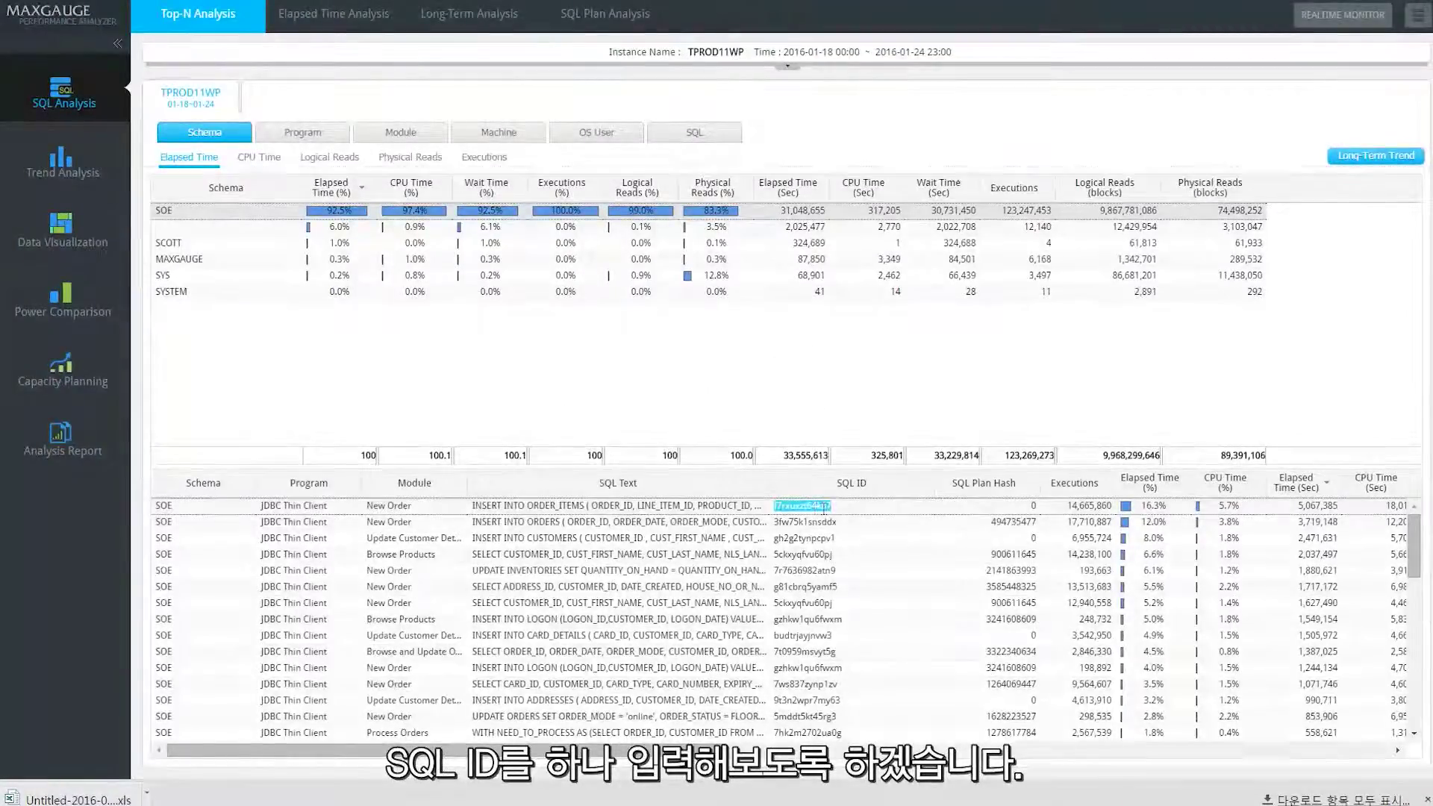
# Step: Retrieve the Long-Term 1-SQL history of SQL ID f7rxuxzt64k87 for 2015-12-24 to 2016-01-24
pyautogui.click(599, 20)
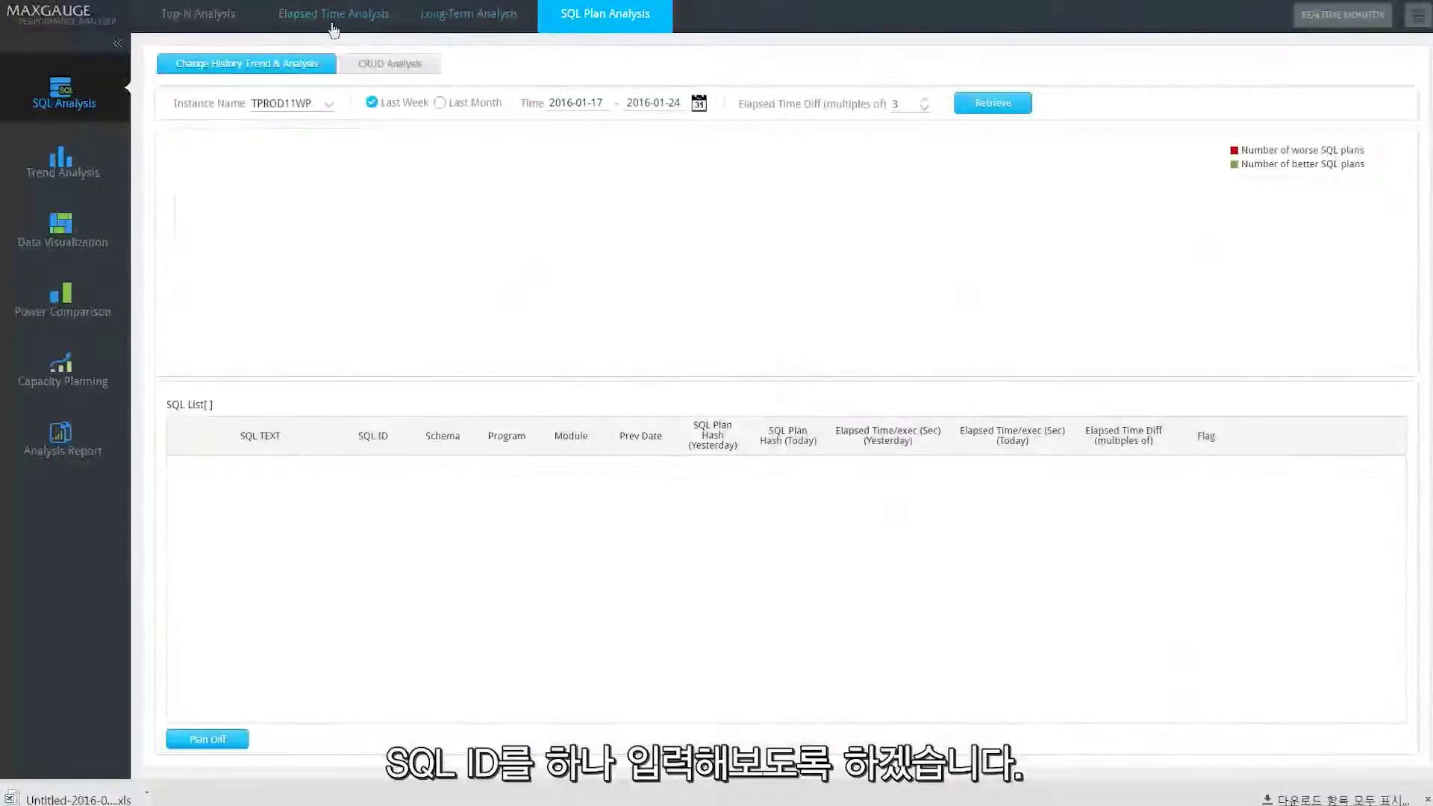
pyautogui.click(446, 22)
pyautogui.click(286, 133)
pyautogui.write('f7rxuxzt64k87')
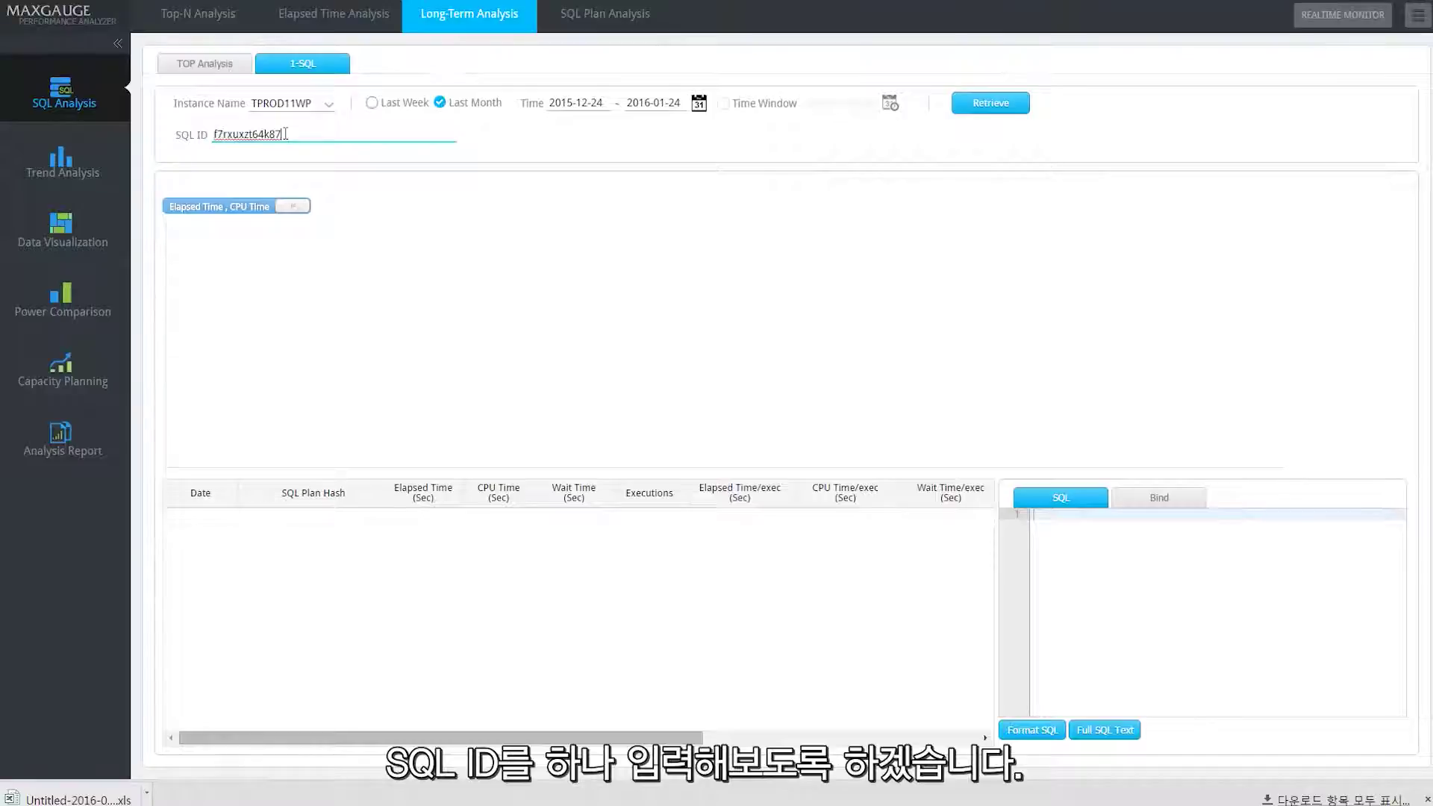
pyautogui.click(992, 112)
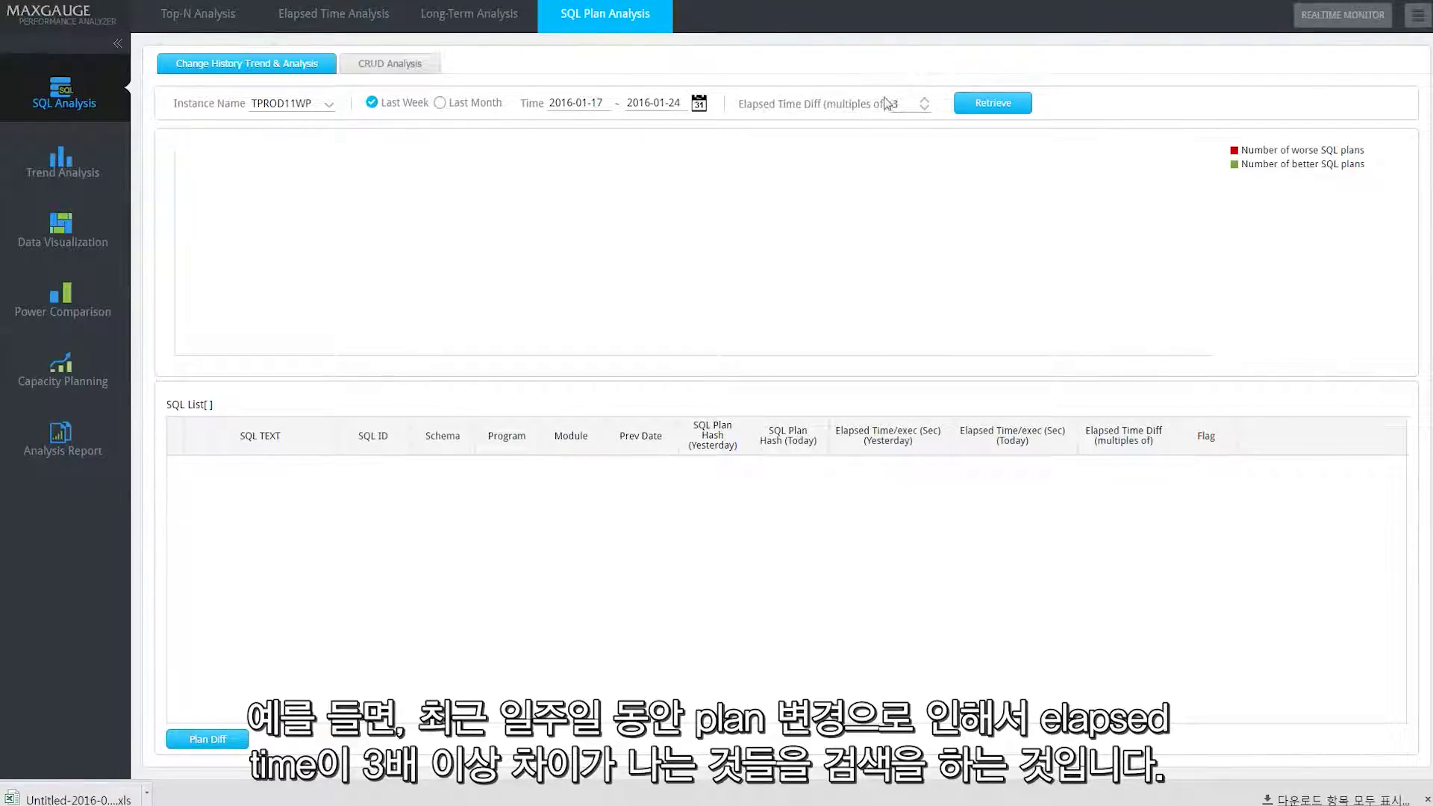
# Step: Retrieve last week's SQL plan change history with an elapsed time difference multiple of 3, and list the SQLs for 01/19
pyautogui.click(975, 107)
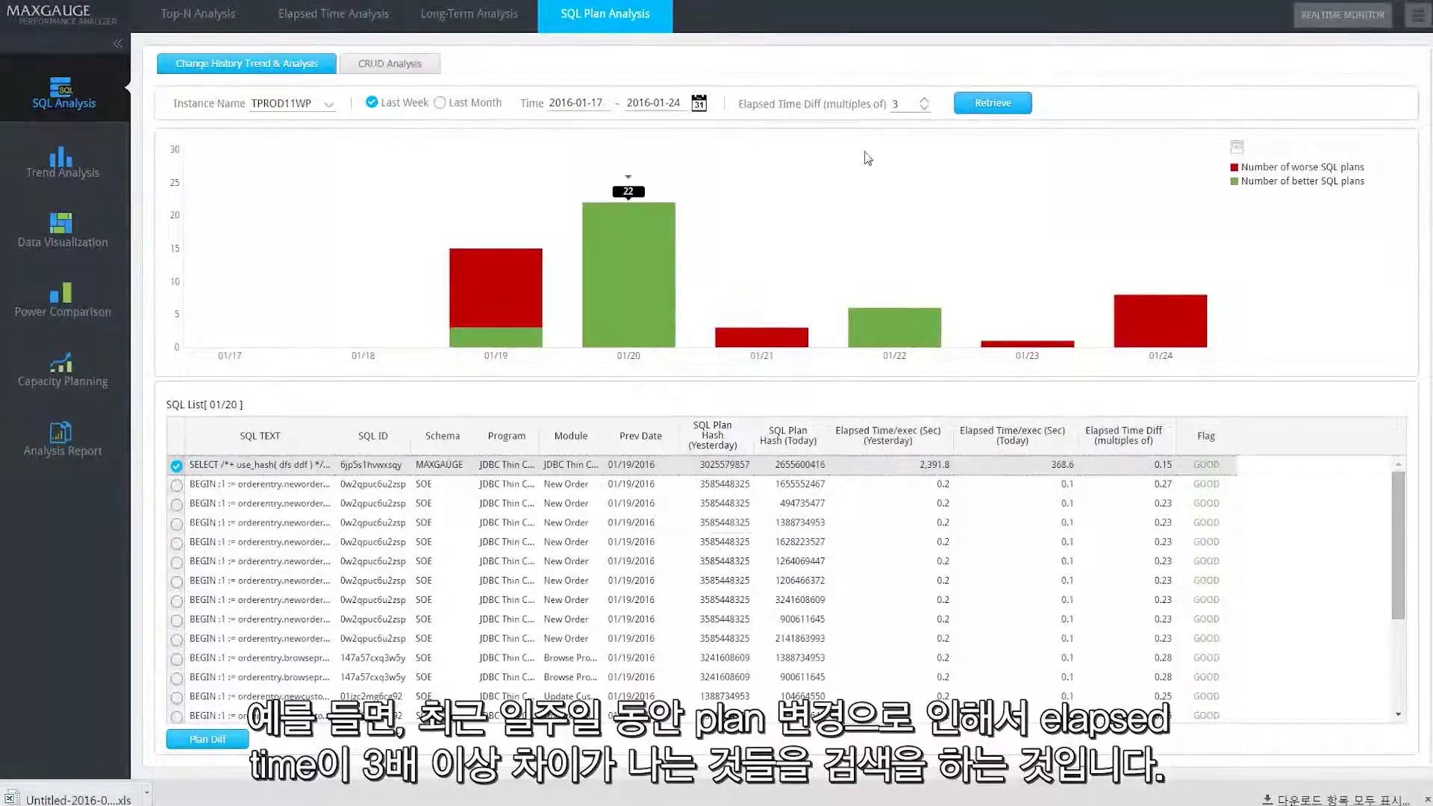
pyautogui.moveTo(522, 292)
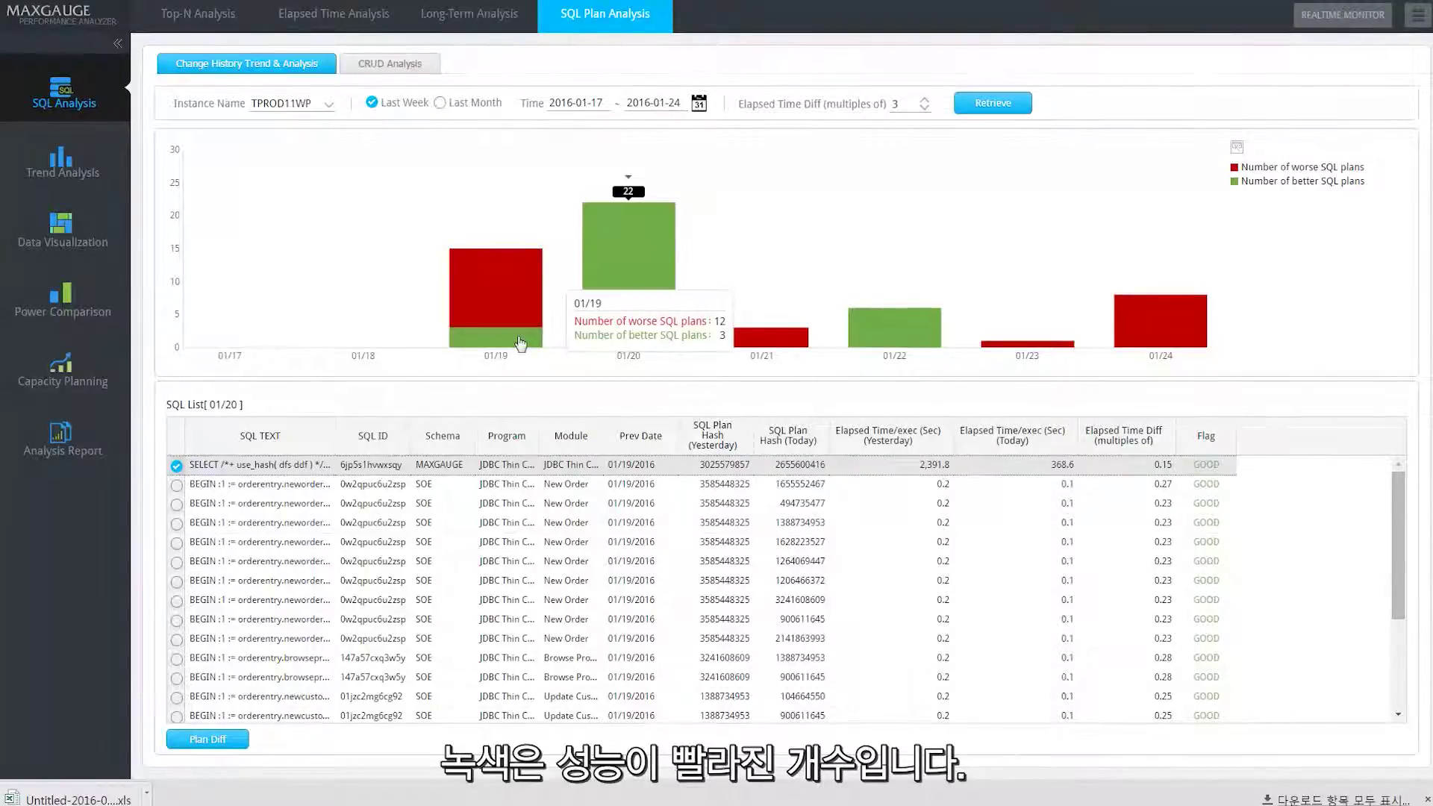
pyautogui.moveTo(605, 268)
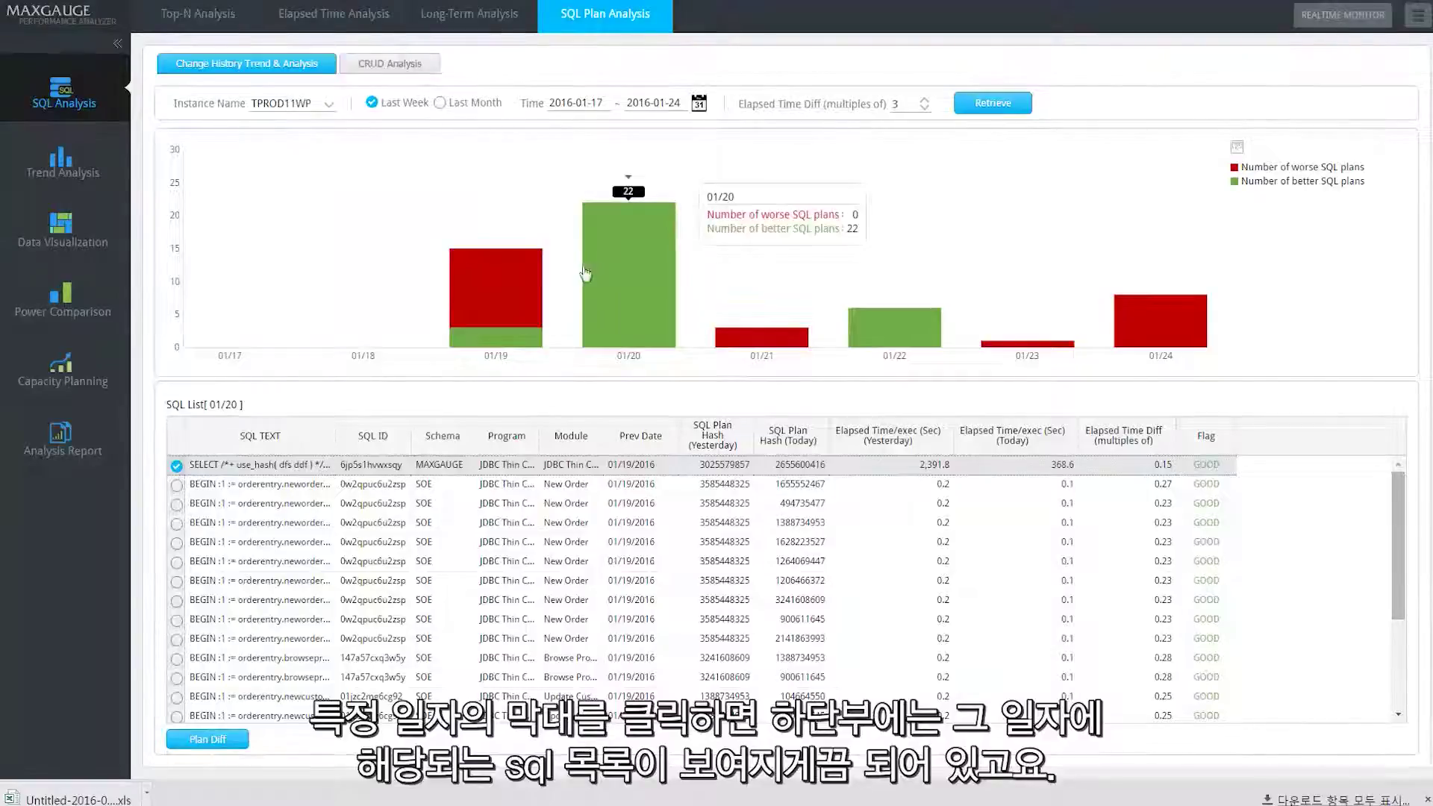
pyautogui.click(488, 290)
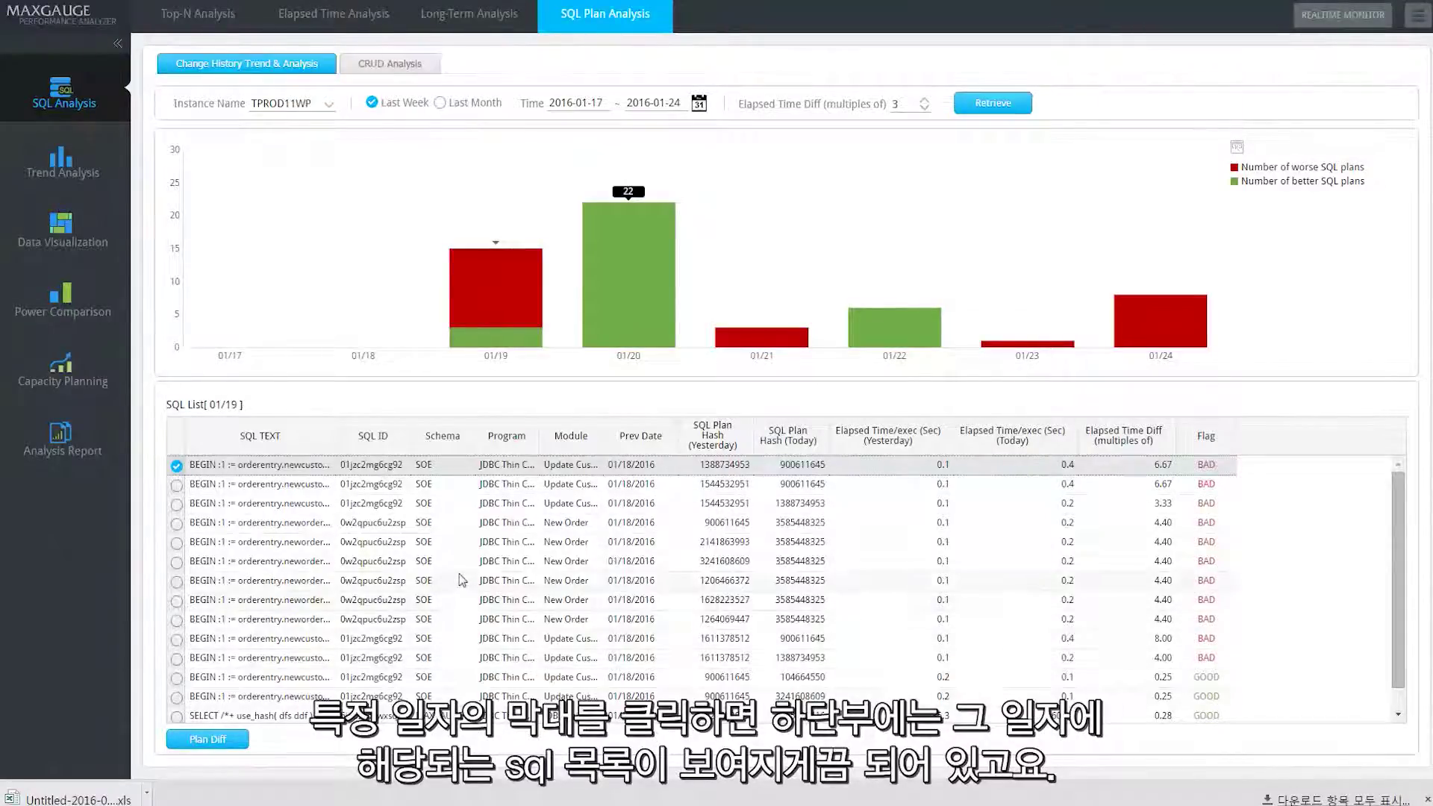
# Step: Review the good and bad flags in the 01/19 list and open the Plan Diff of SQL ID 6jp5s1hvwxsqy
pyautogui.click(1210, 466)
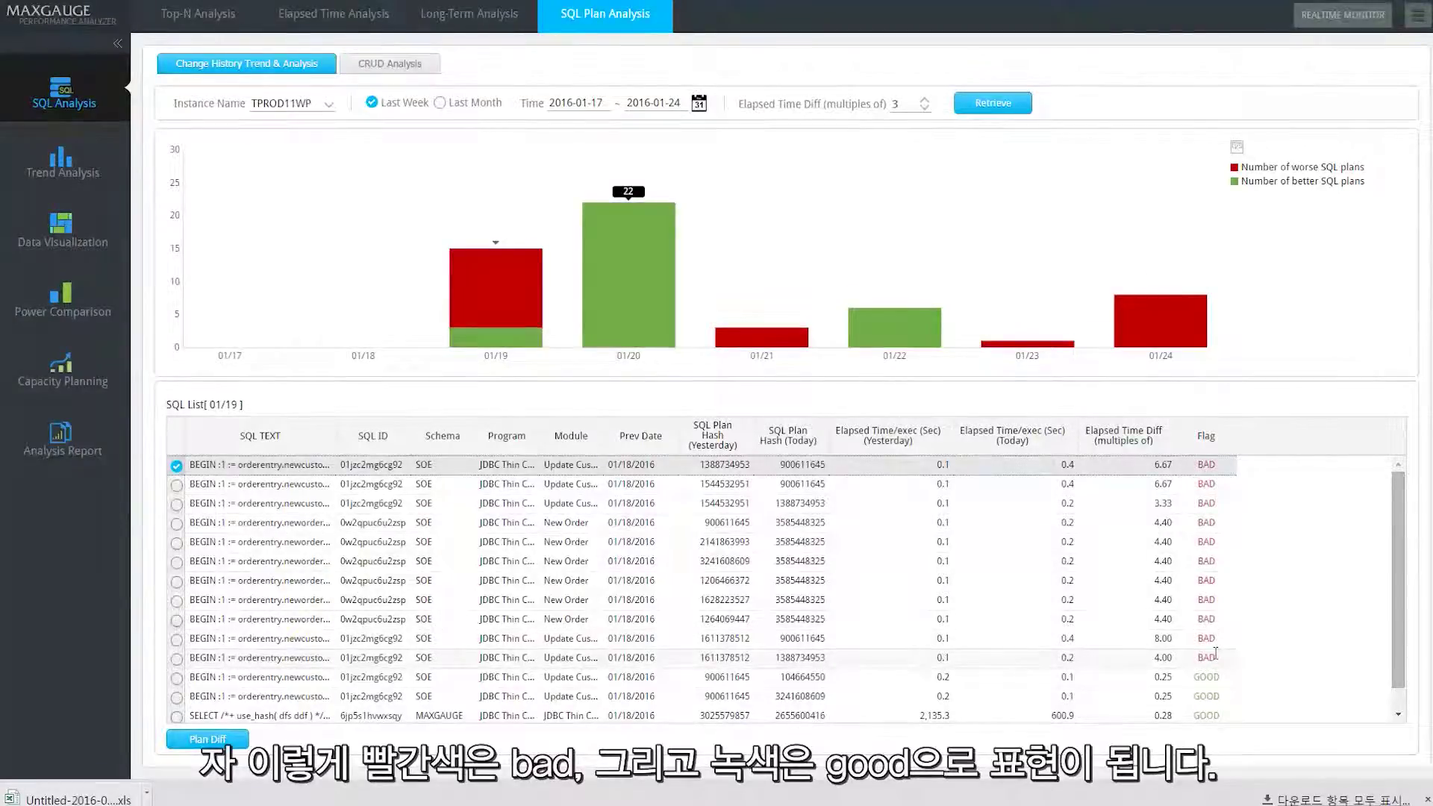
pyautogui.scroll(-1, 1208, 664)
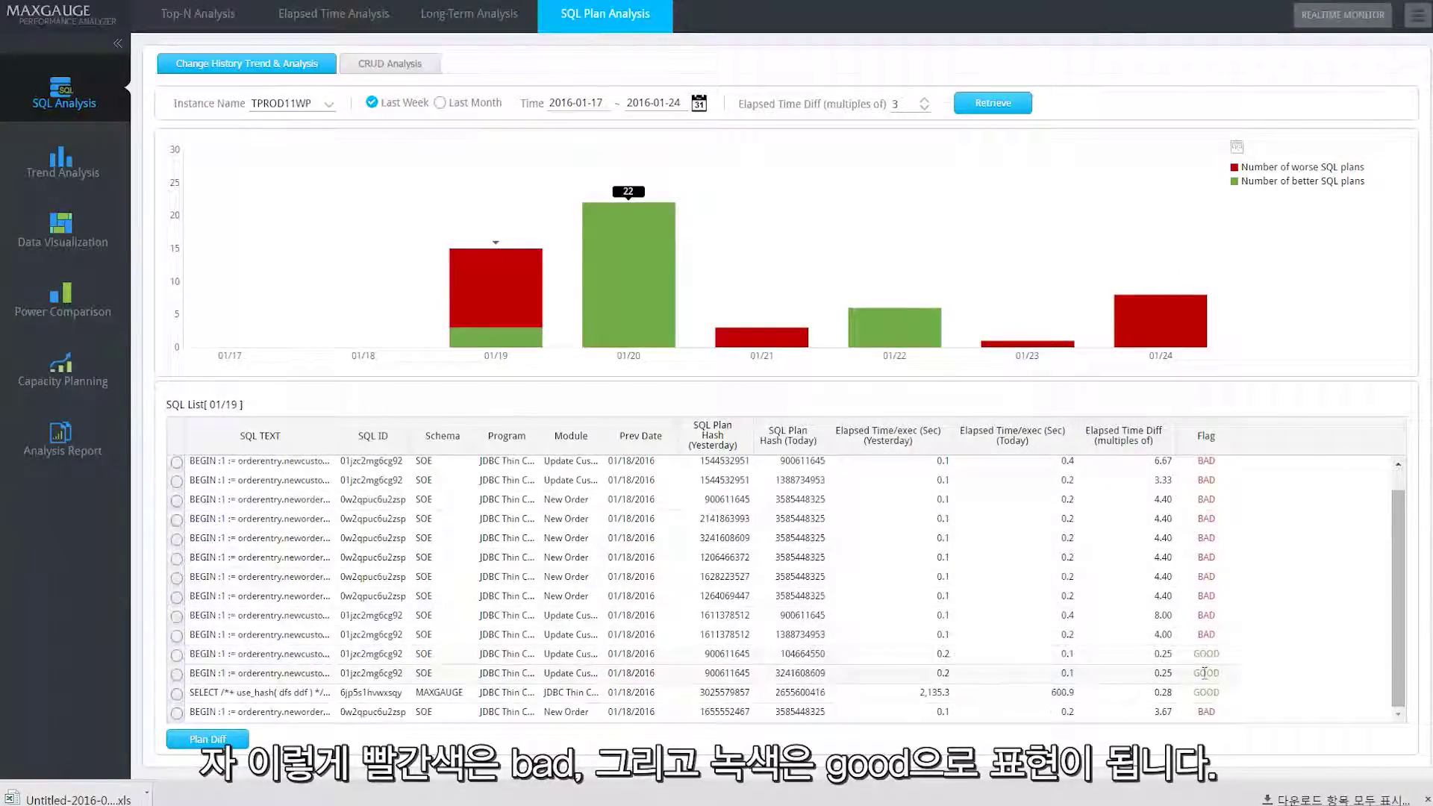
pyautogui.click(177, 694)
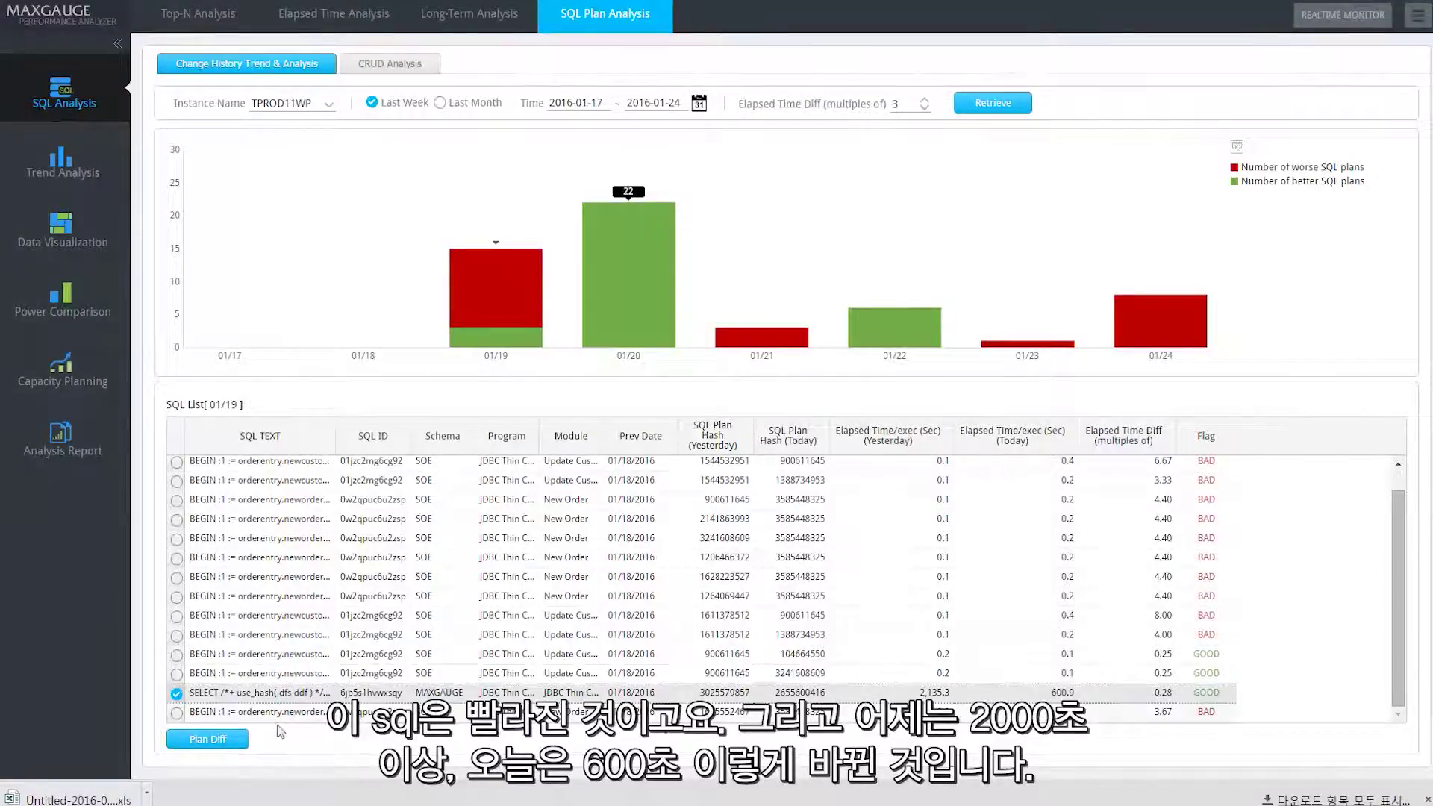
pyautogui.click(243, 741)
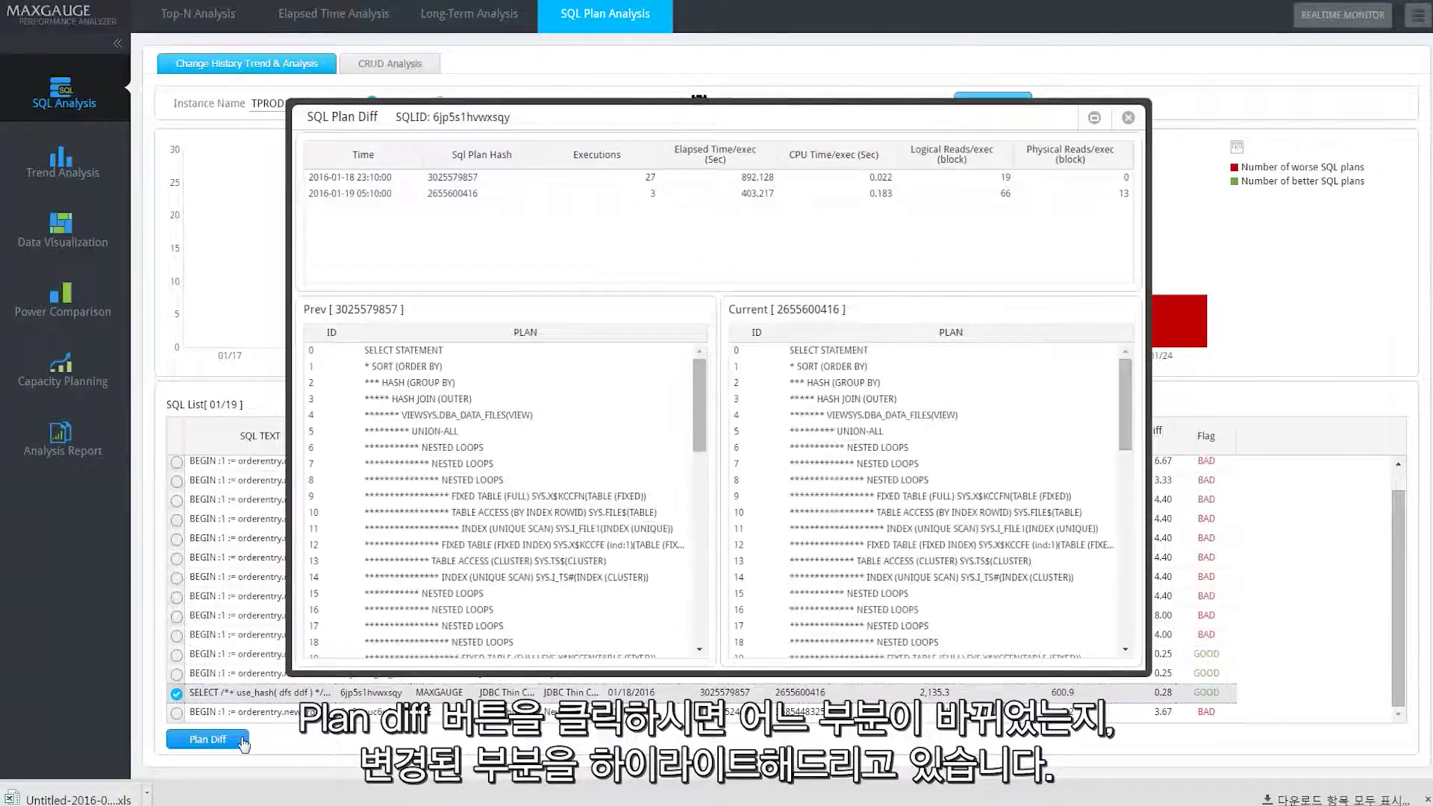
# Step: Compare the highlighted differences at the end of the previous and current plans in the Plan Diff, and close the comparison
pyautogui.moveTo(701, 442); pyautogui.dragTo(706, 634)
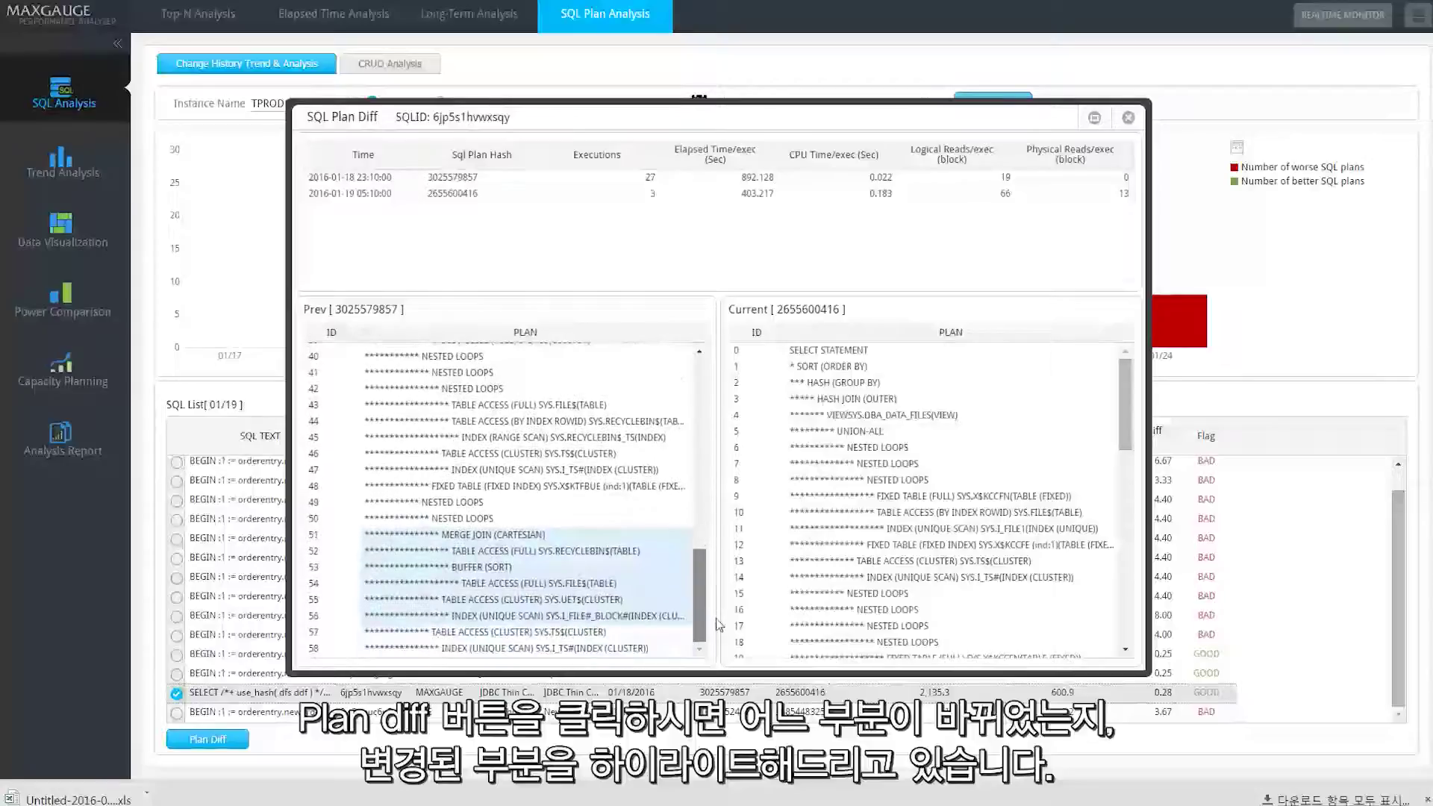
pyautogui.moveTo(1125, 405); pyautogui.dragTo(1124, 591)
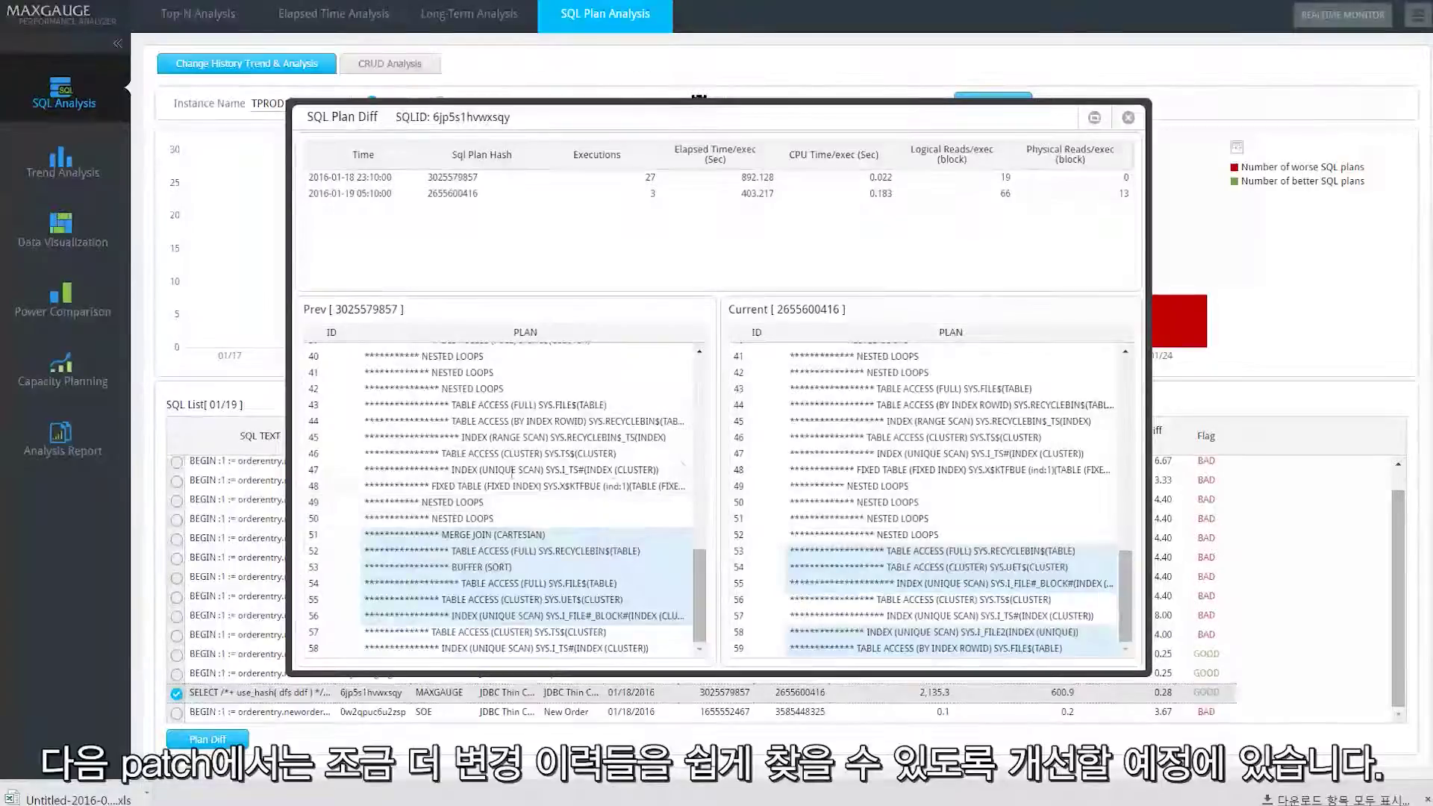
pyautogui.click(1127, 119)
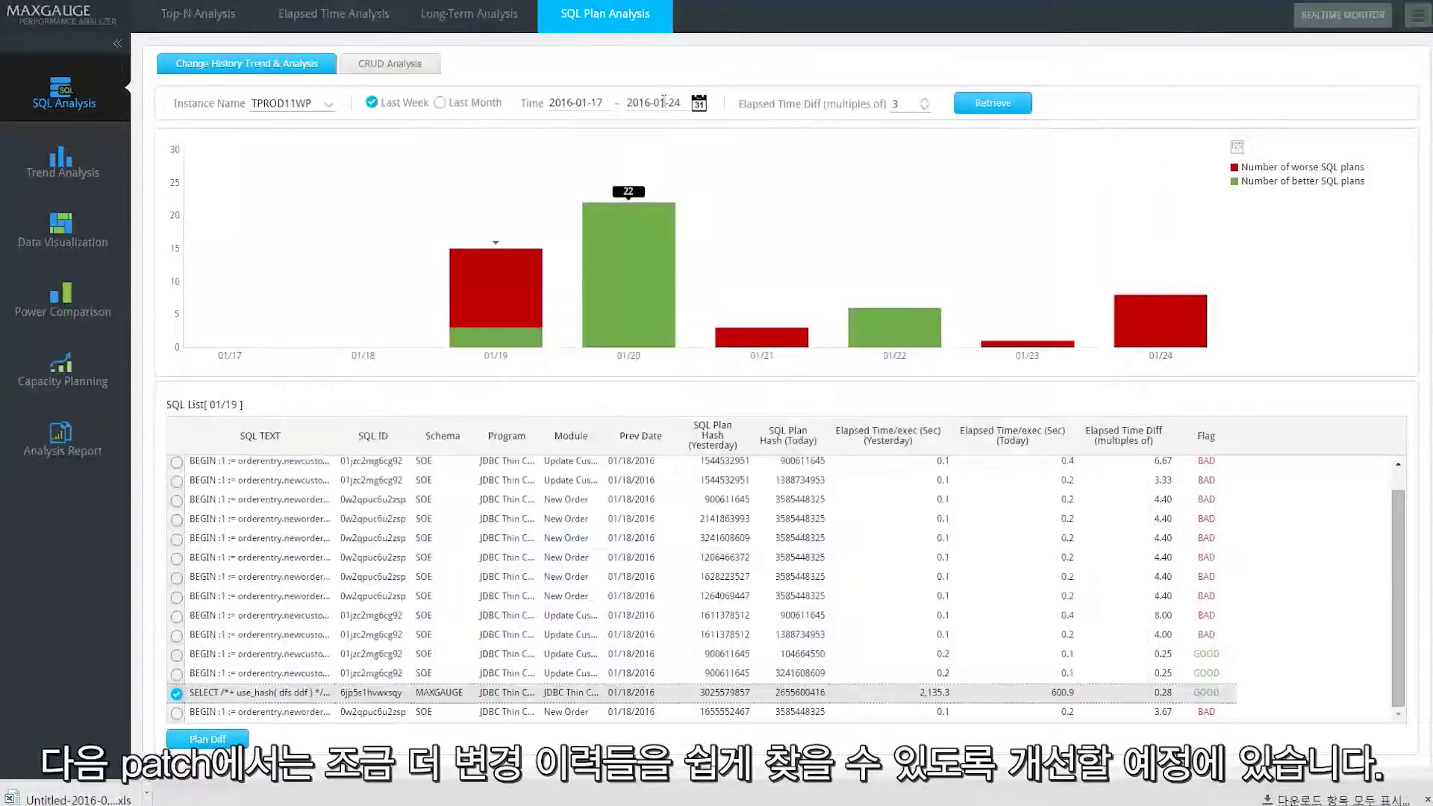
# Step: Open CRUD Analysis, try adding TPROD12WP to the instance selection, and leave only TPROD11WP selected
pyautogui.click(422, 74)
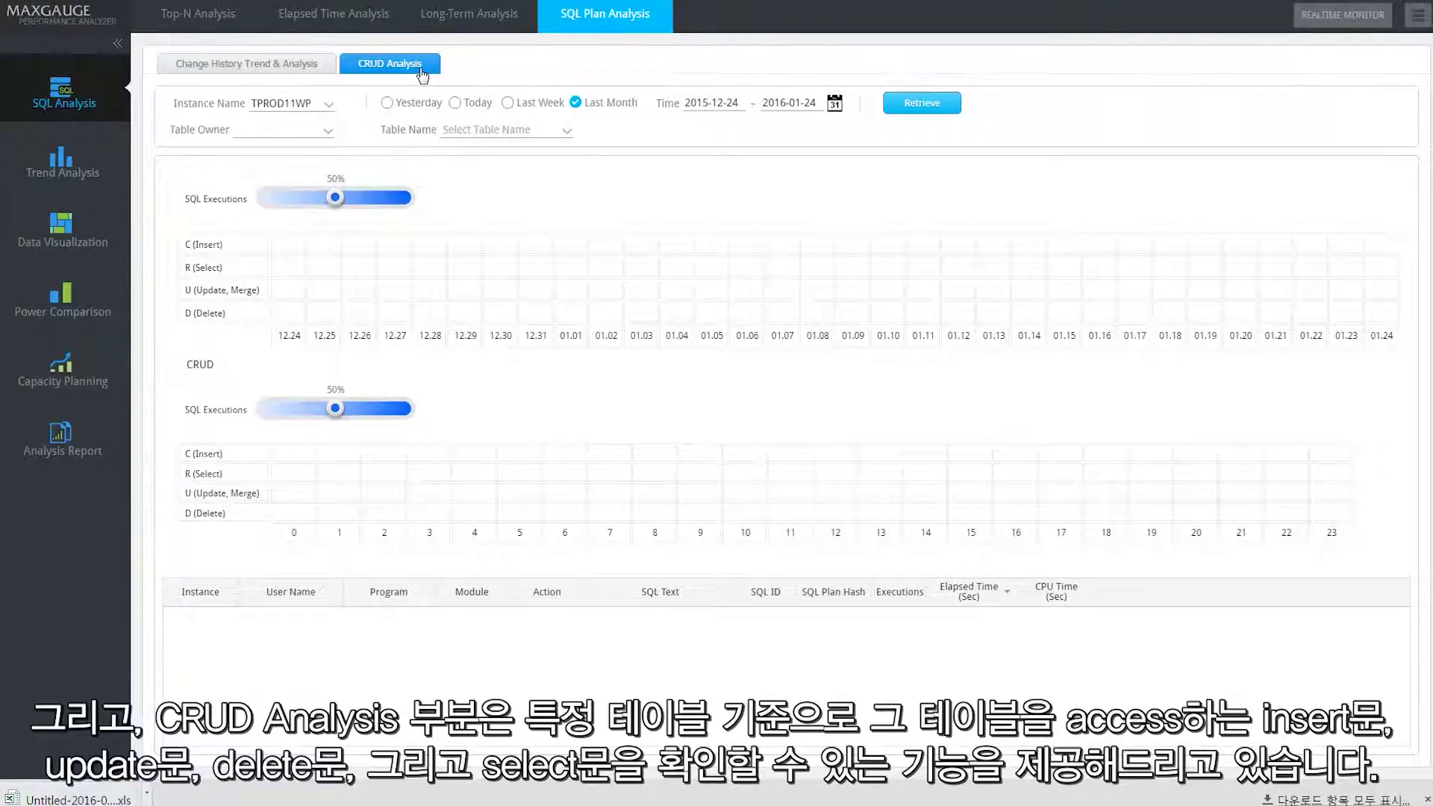
pyautogui.click(329, 104)
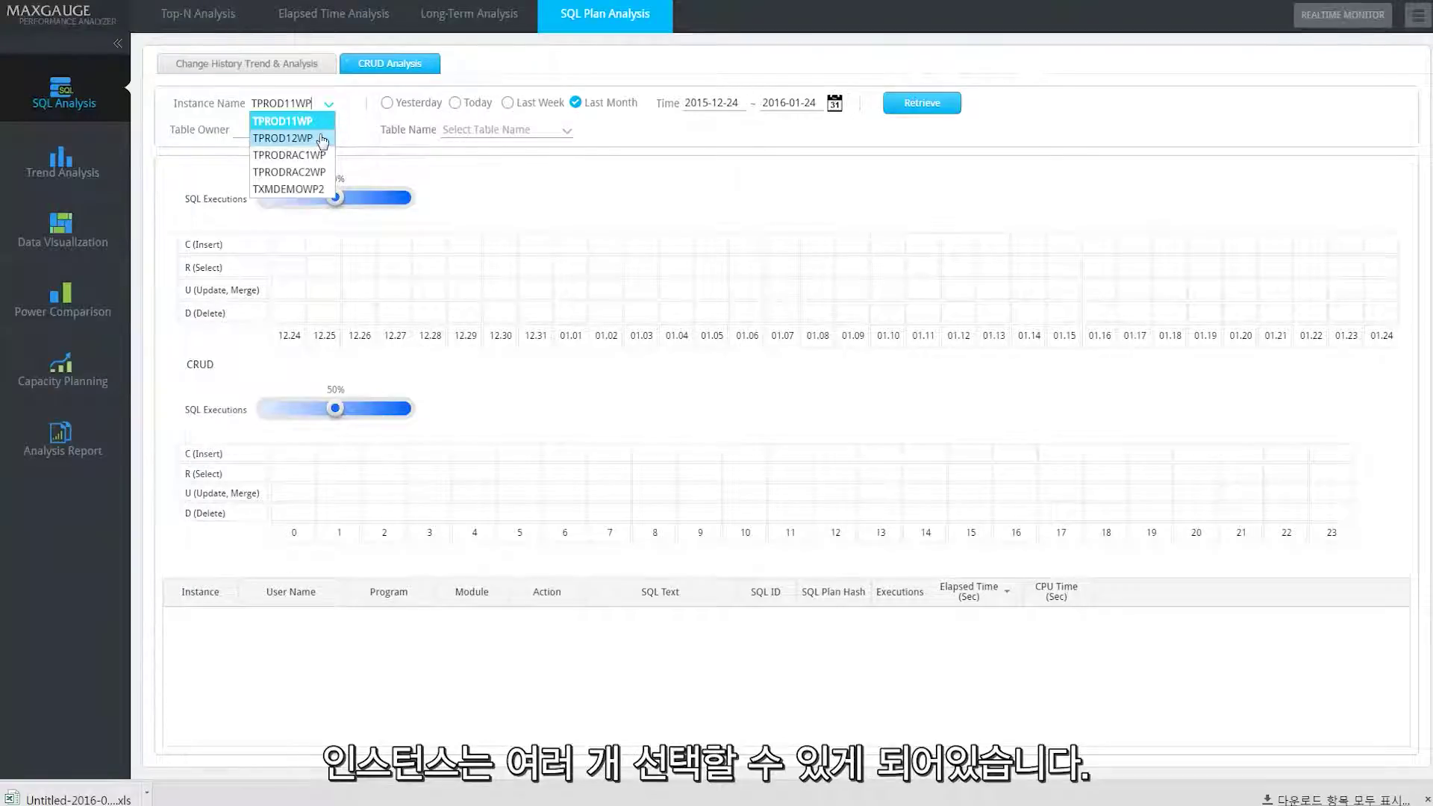
pyautogui.click(321, 138)
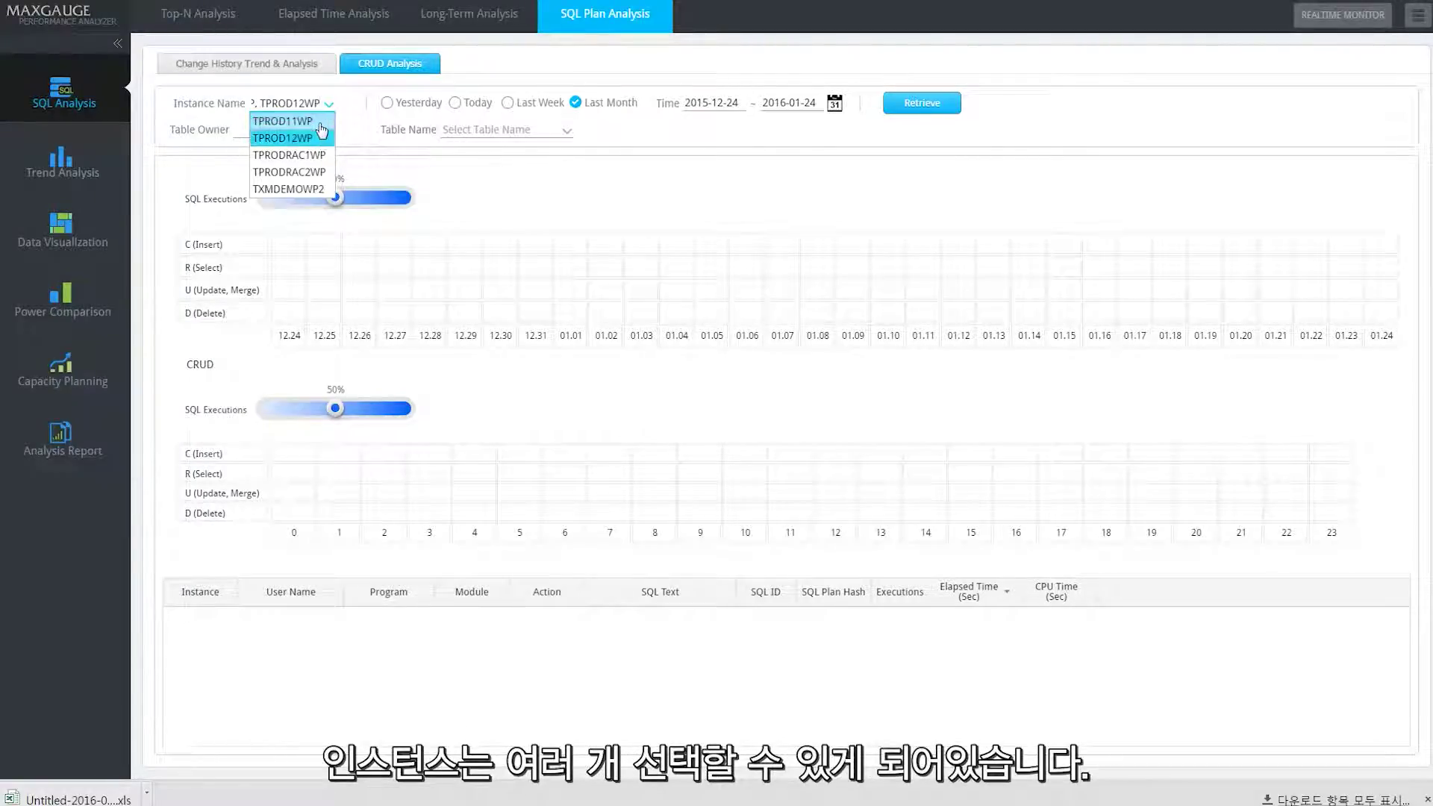
pyautogui.click(320, 131)
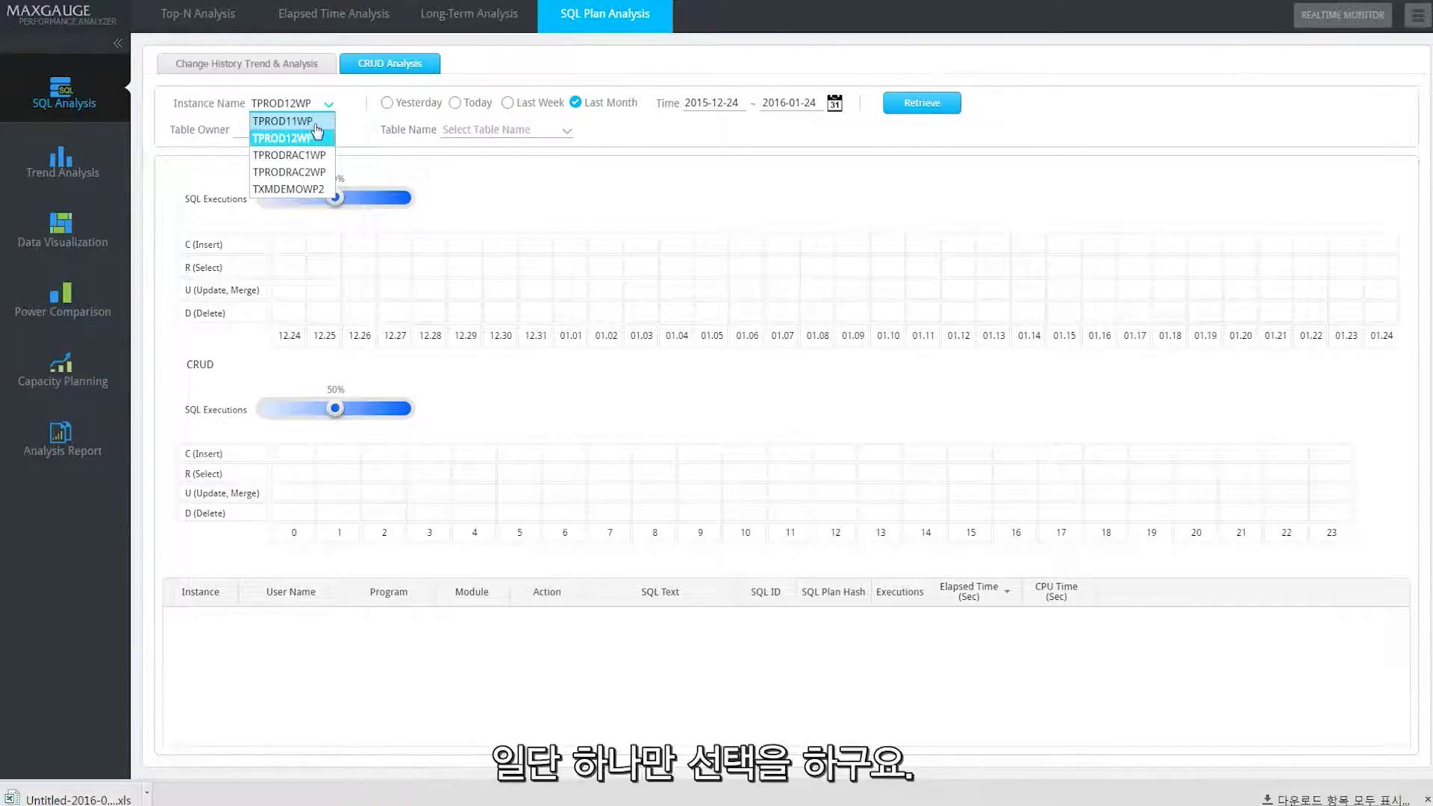
pyautogui.click(315, 124)
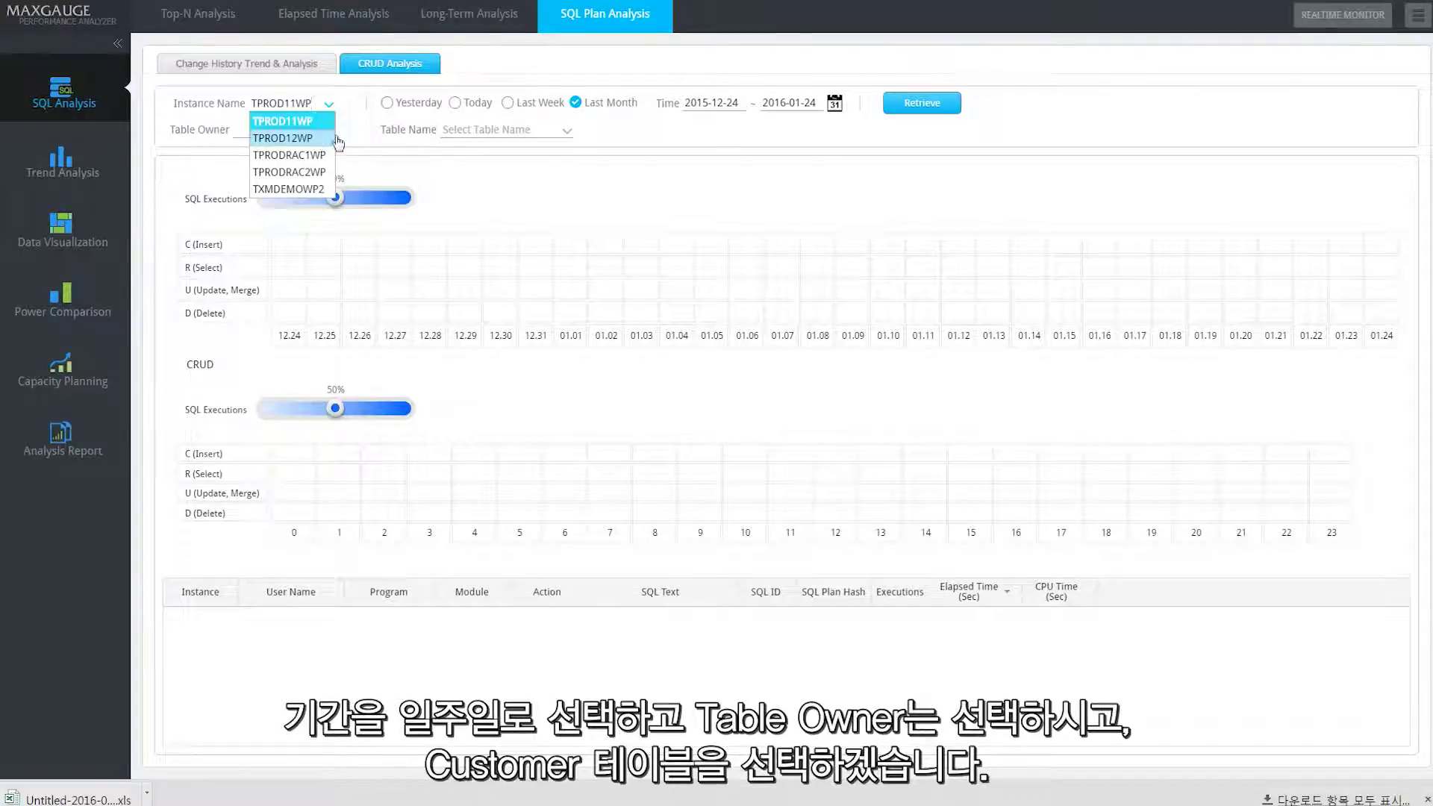
# Step: Retrieve last week's CRUD analysis for the CUSTOMERS table of owner SOE
pyautogui.click(504, 106)
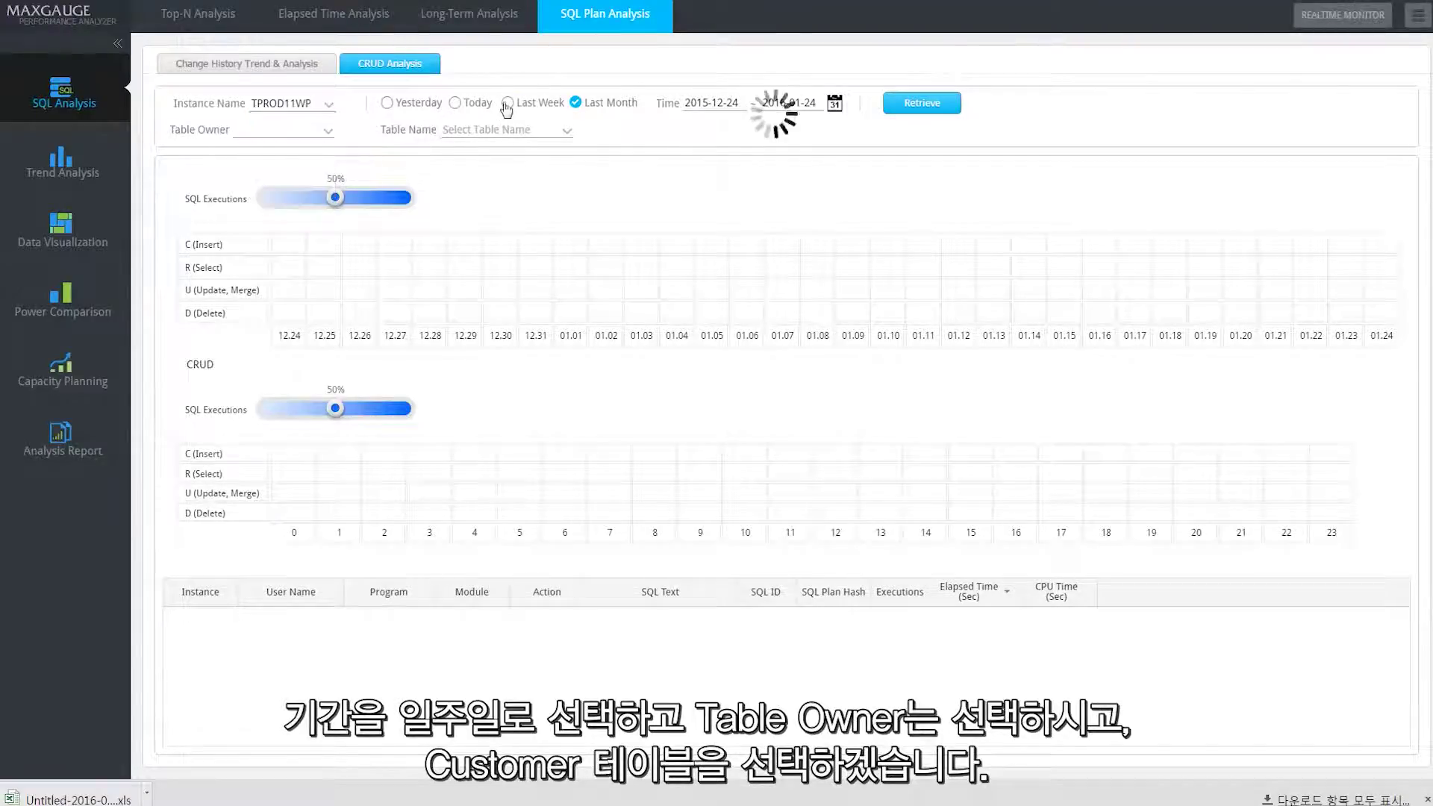
pyautogui.click(507, 104)
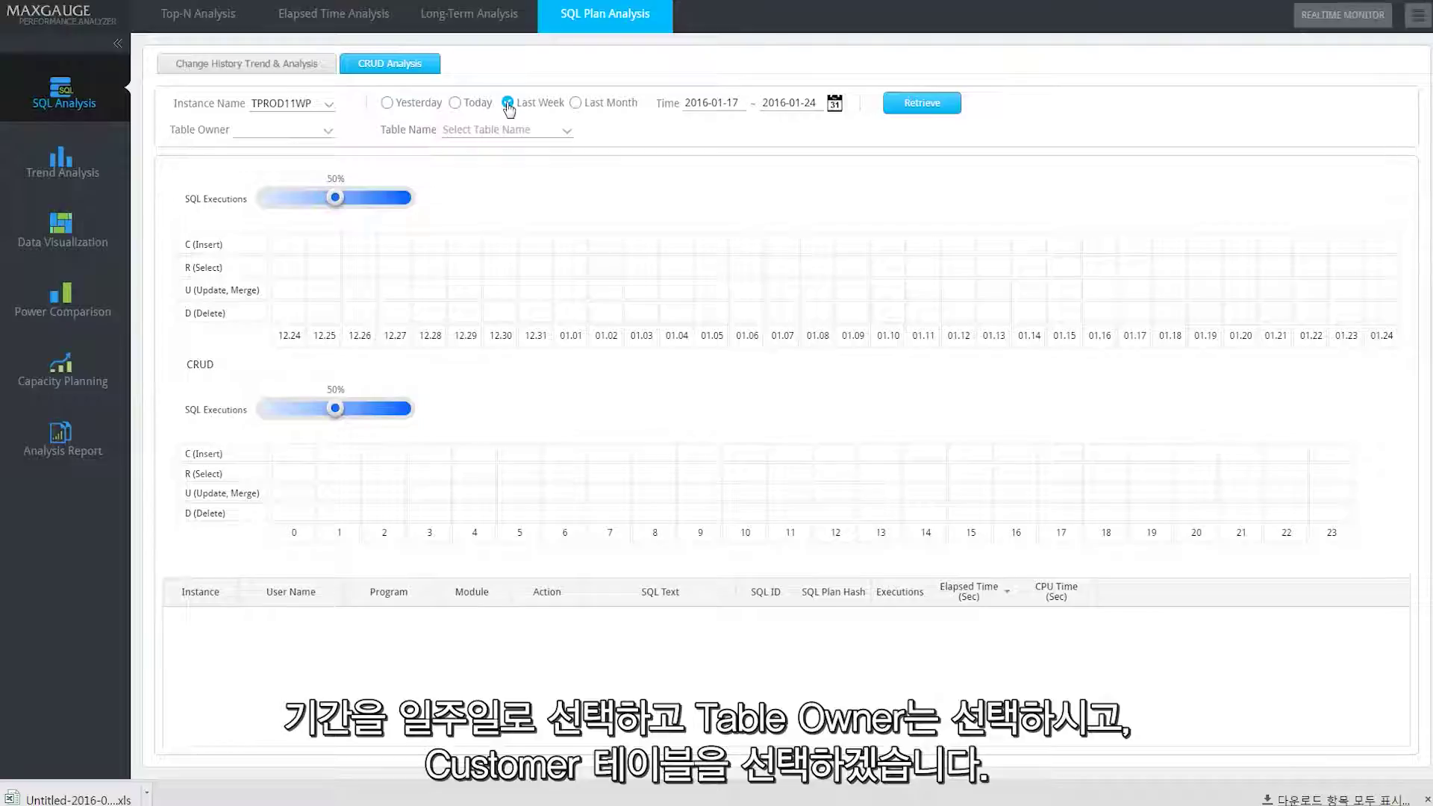
pyautogui.click(329, 136)
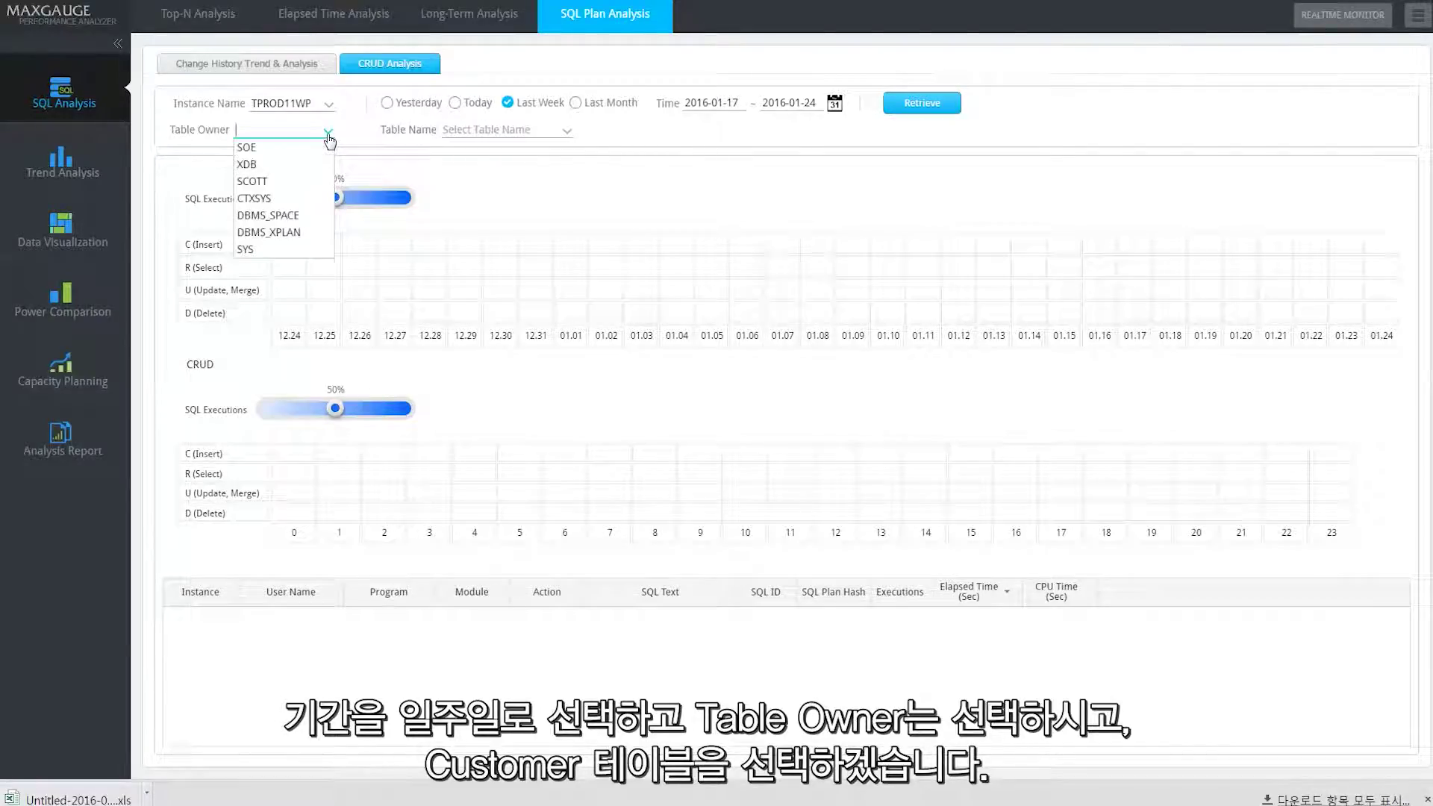
pyautogui.click(302, 149)
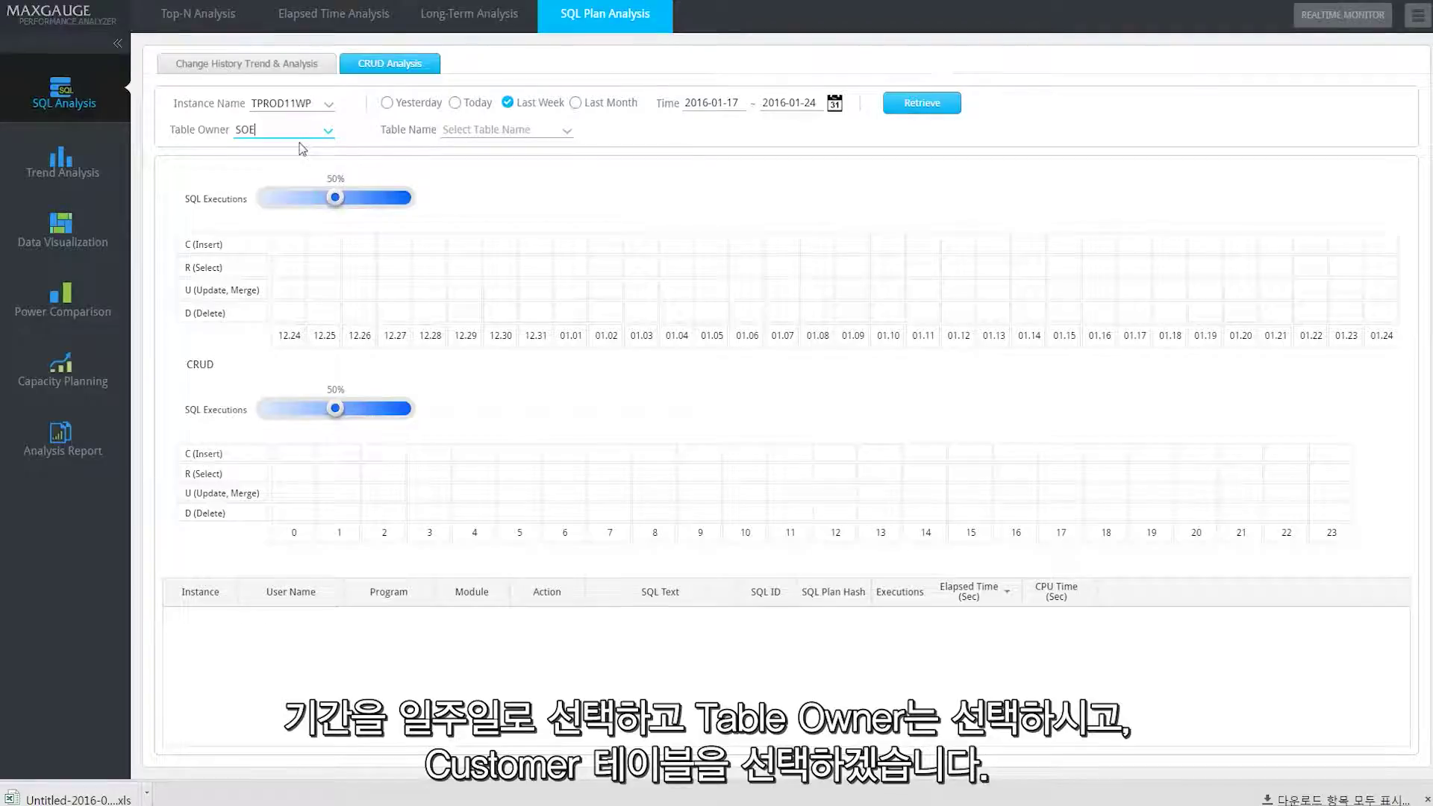
pyautogui.click(566, 132)
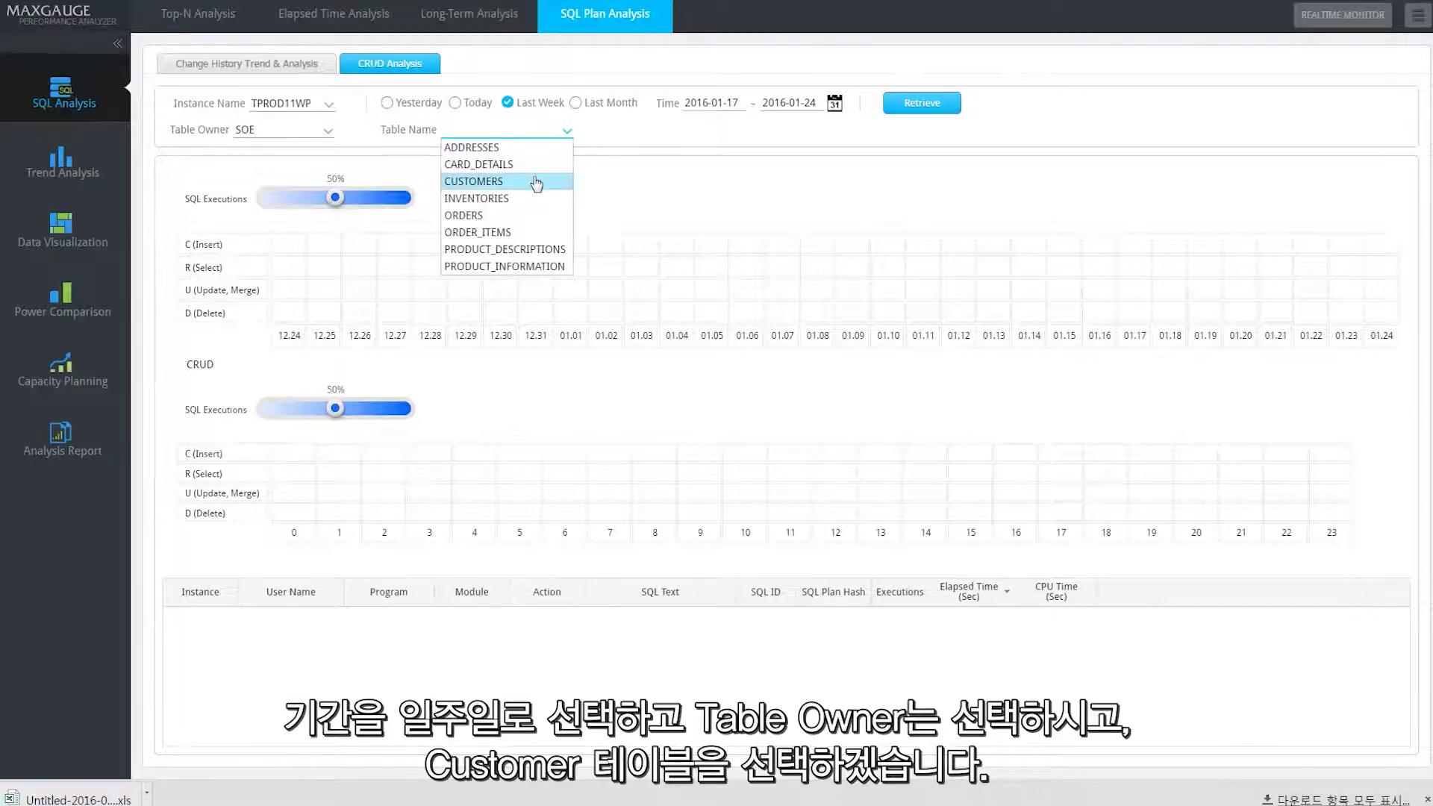
pyautogui.click(536, 183)
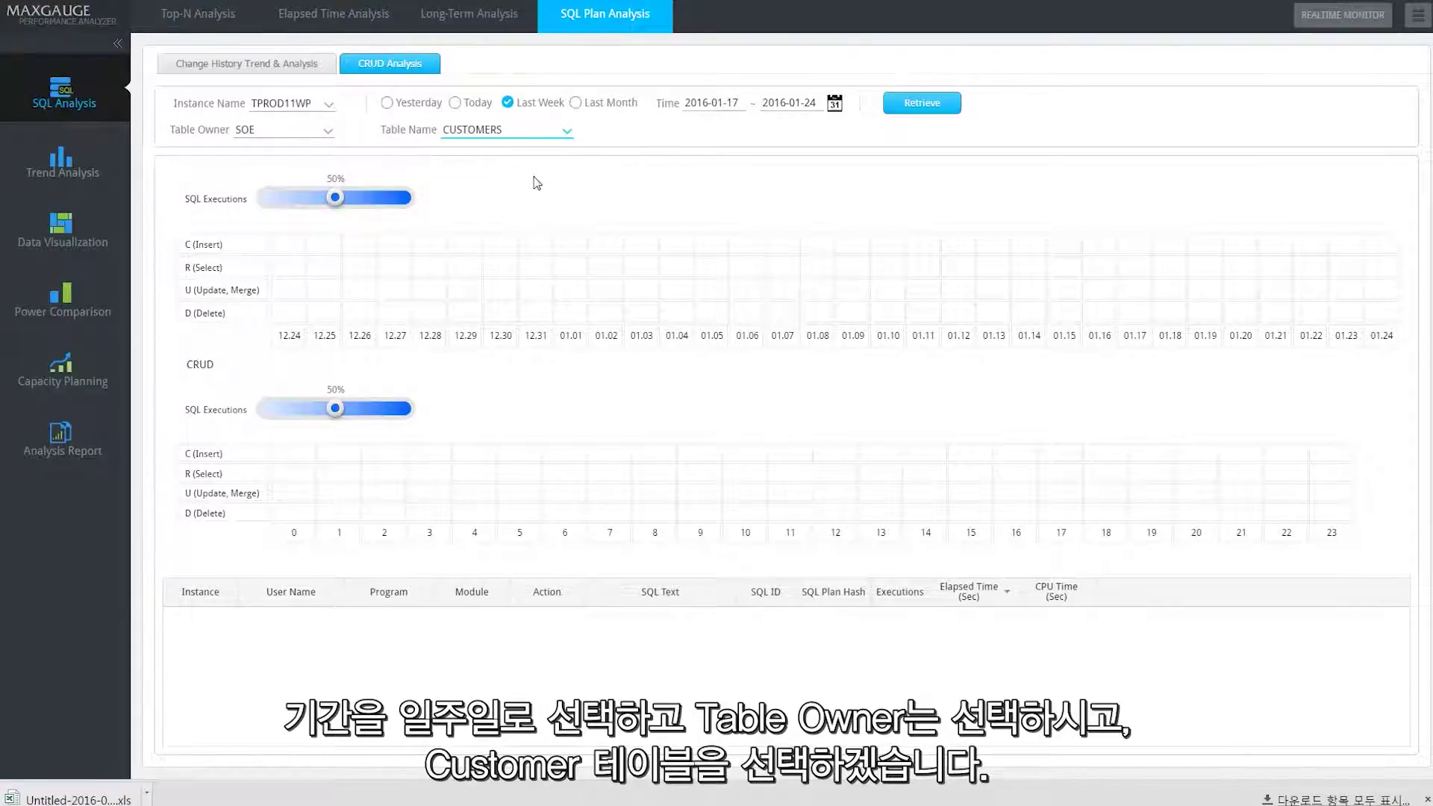
pyautogui.click(913, 114)
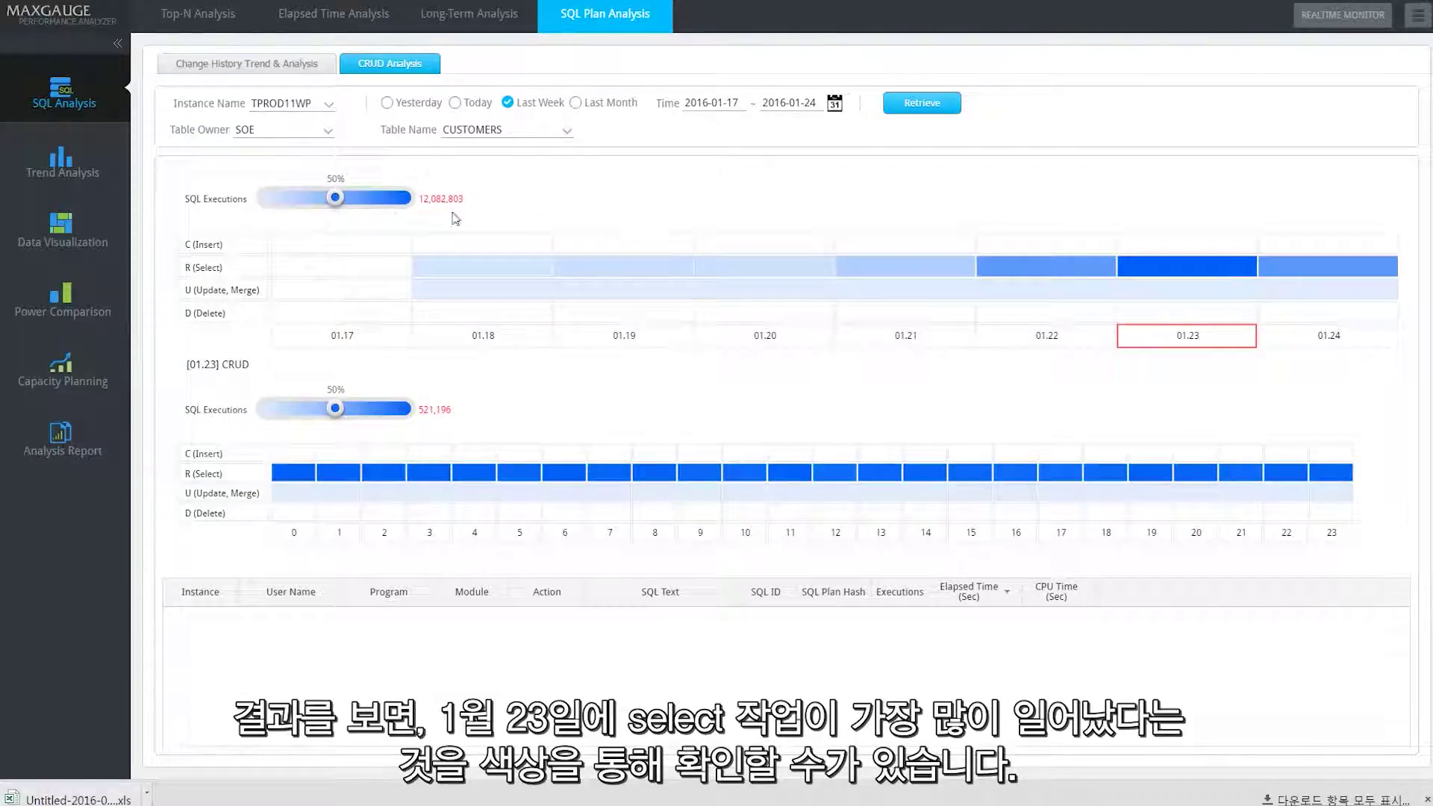
# Step: Set the daily SQL Executions gradient to 66% and list the SQLs that selected from CUSTOMERS in hour 14 of 01.23
pyautogui.moveTo(335, 198)
pyautogui.mouseDown()
pyautogui.moveTo(361, 200)
pyautogui.moveTo(323, 200)
pyautogui.moveTo(359, 202)
pyautogui.mouseUp()
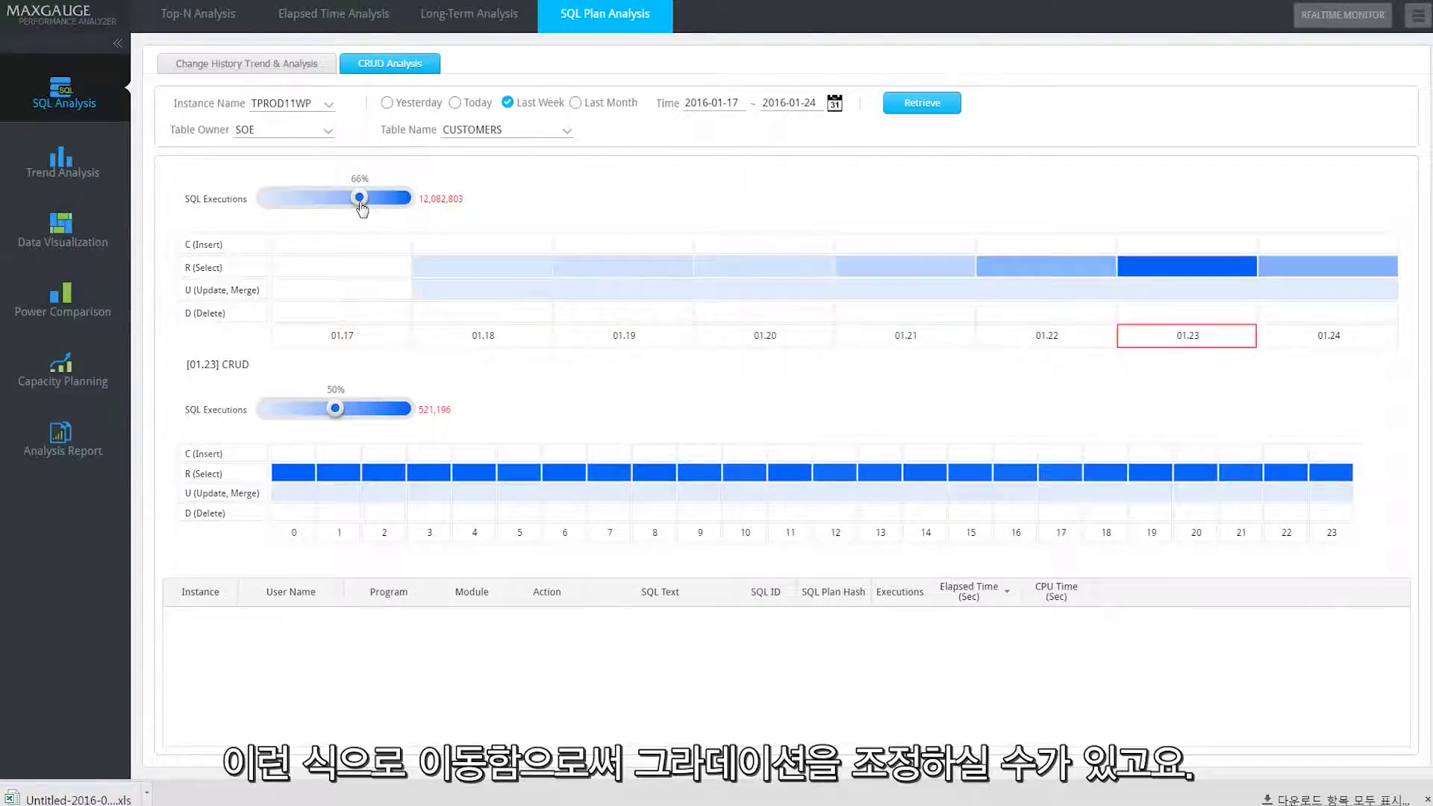
pyautogui.click(1142, 273)
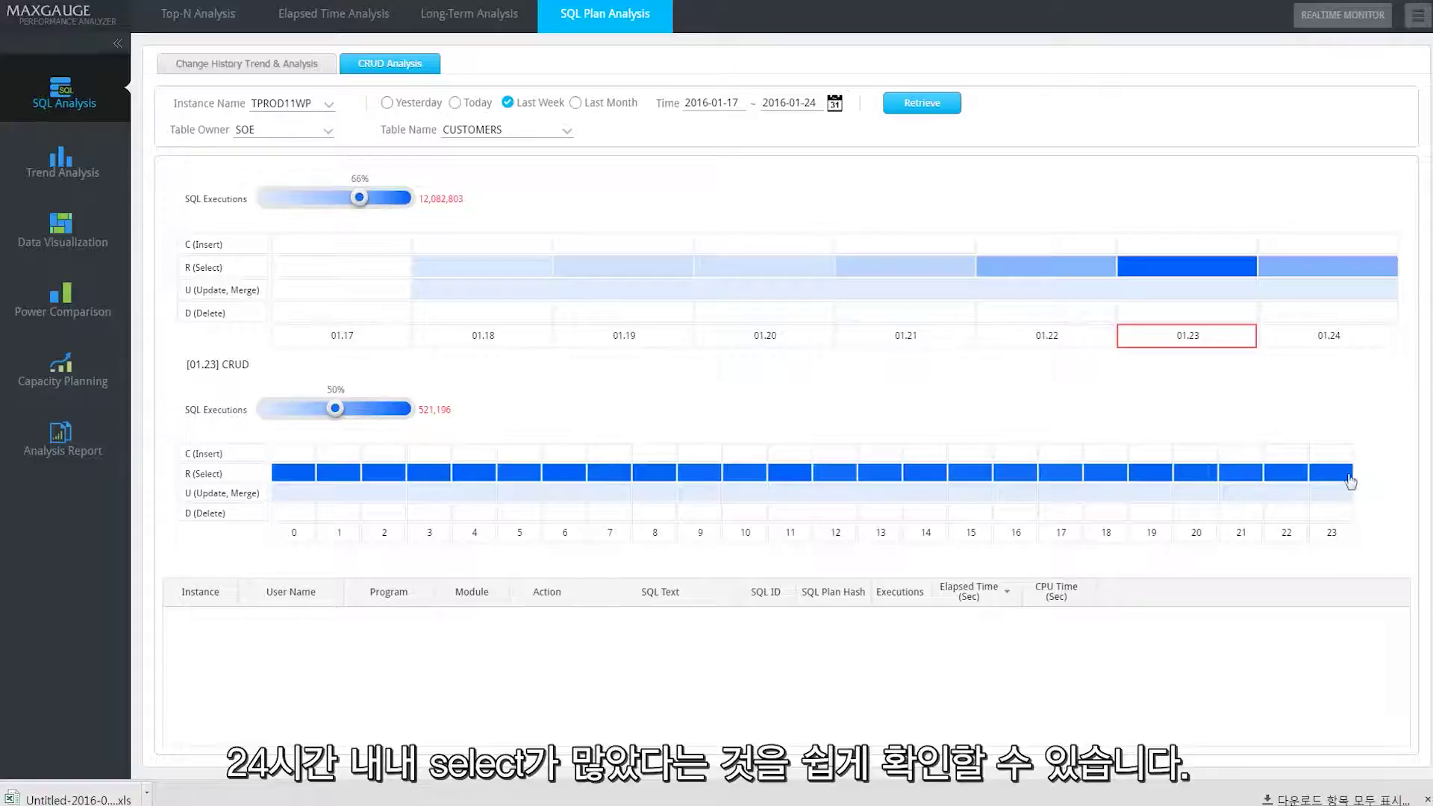
pyautogui.click(915, 478)
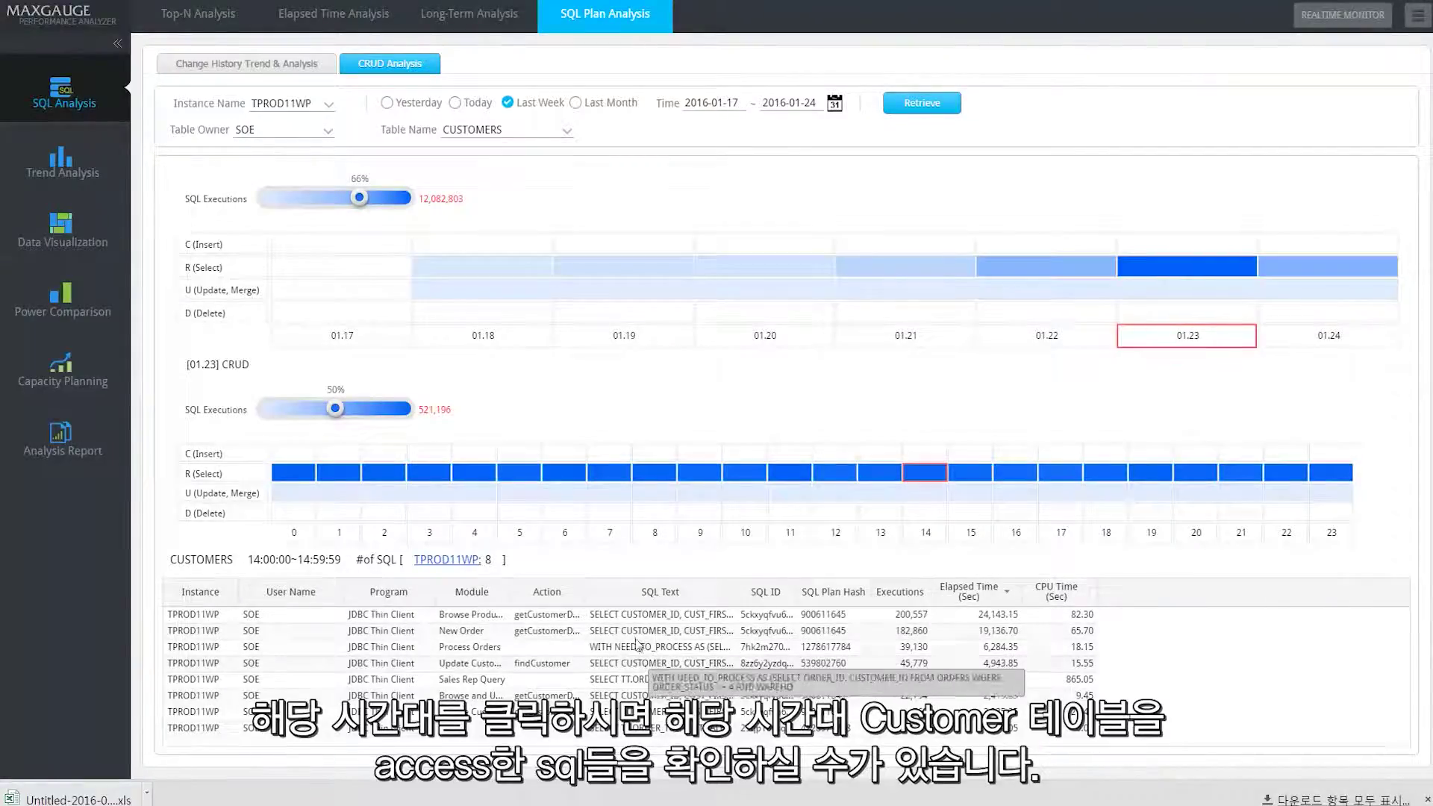
# Step: View the formatted full SQL text of the first listed select statement, mark its customers table reference, and close the text
pyautogui.rightClick(635, 614)
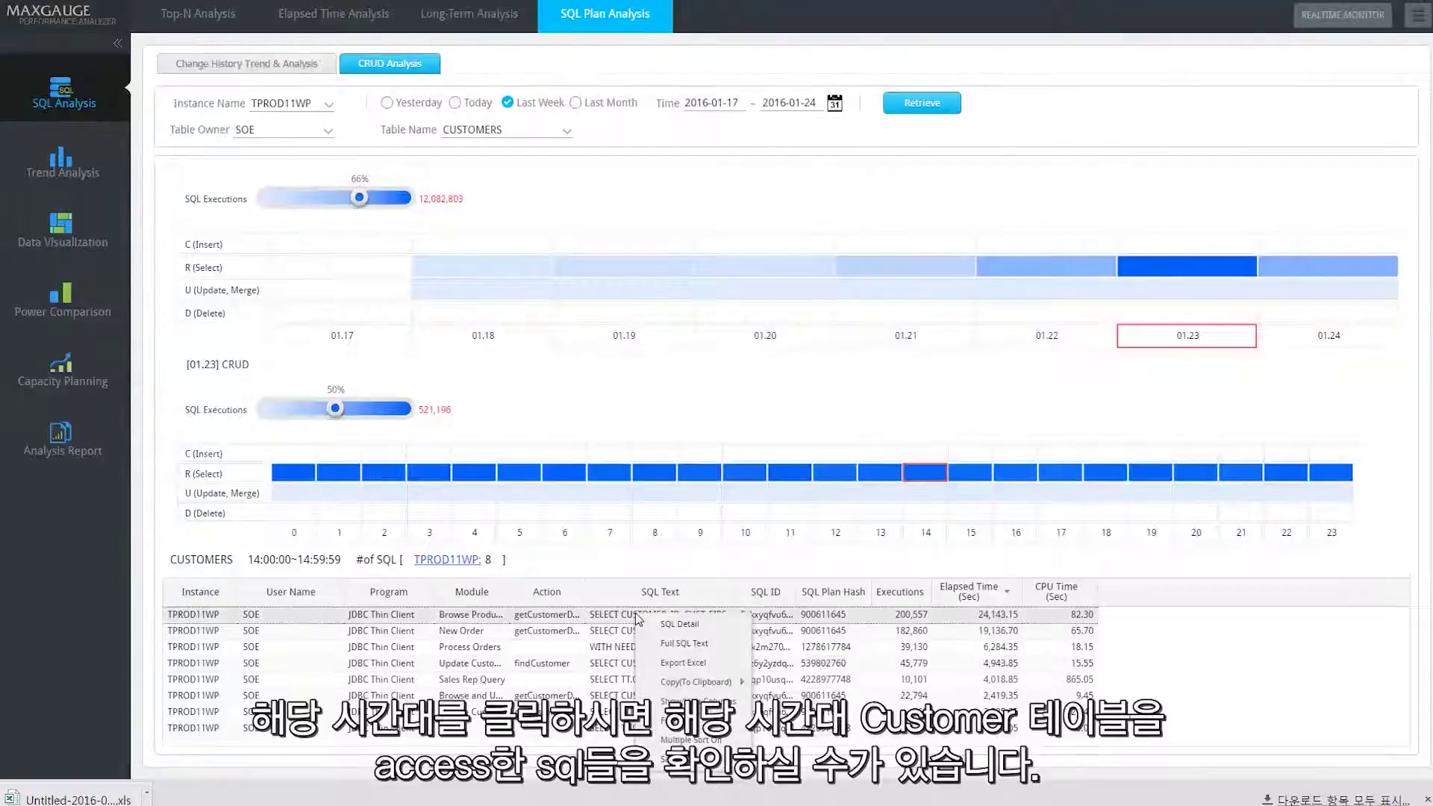
pyautogui.click(664, 643)
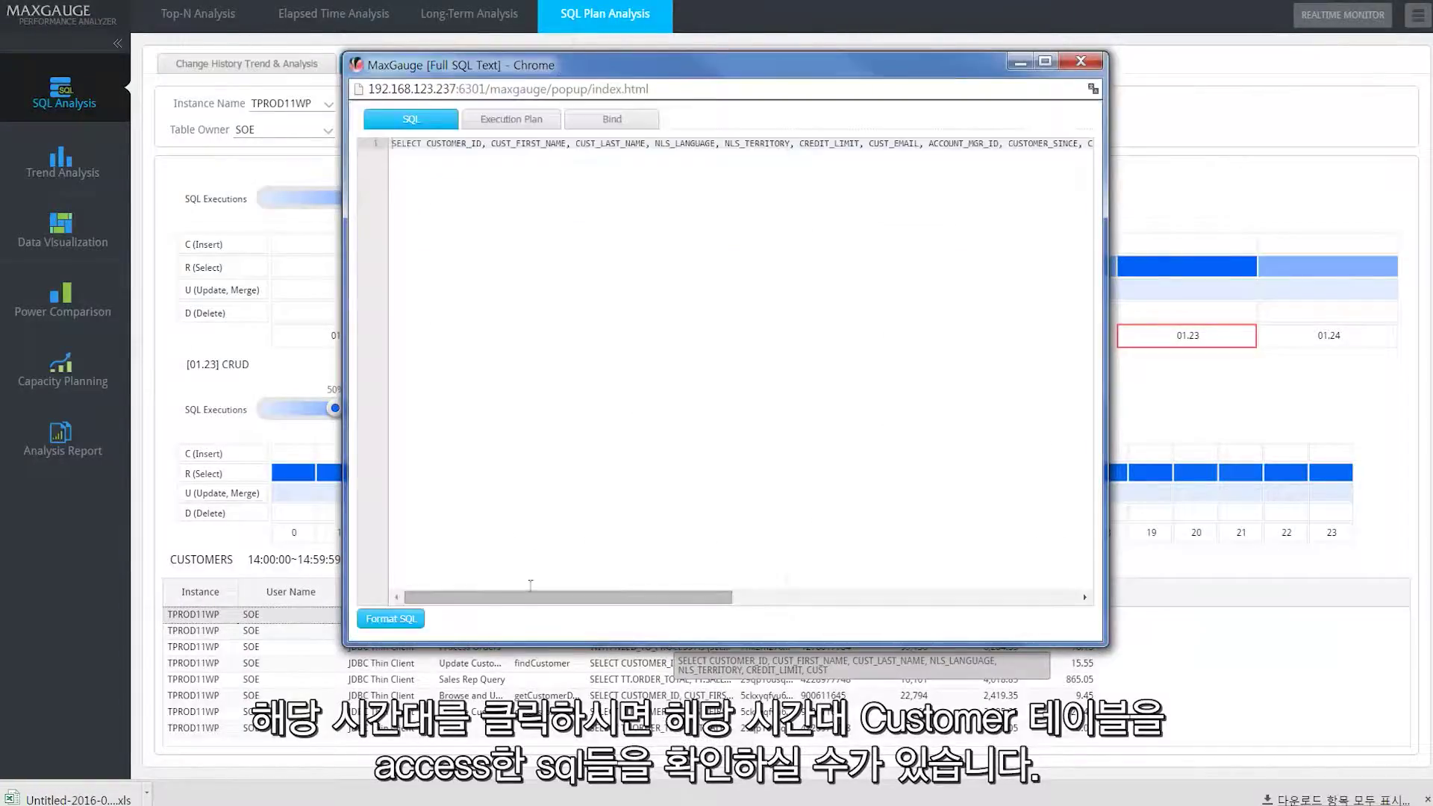
pyautogui.click(409, 626)
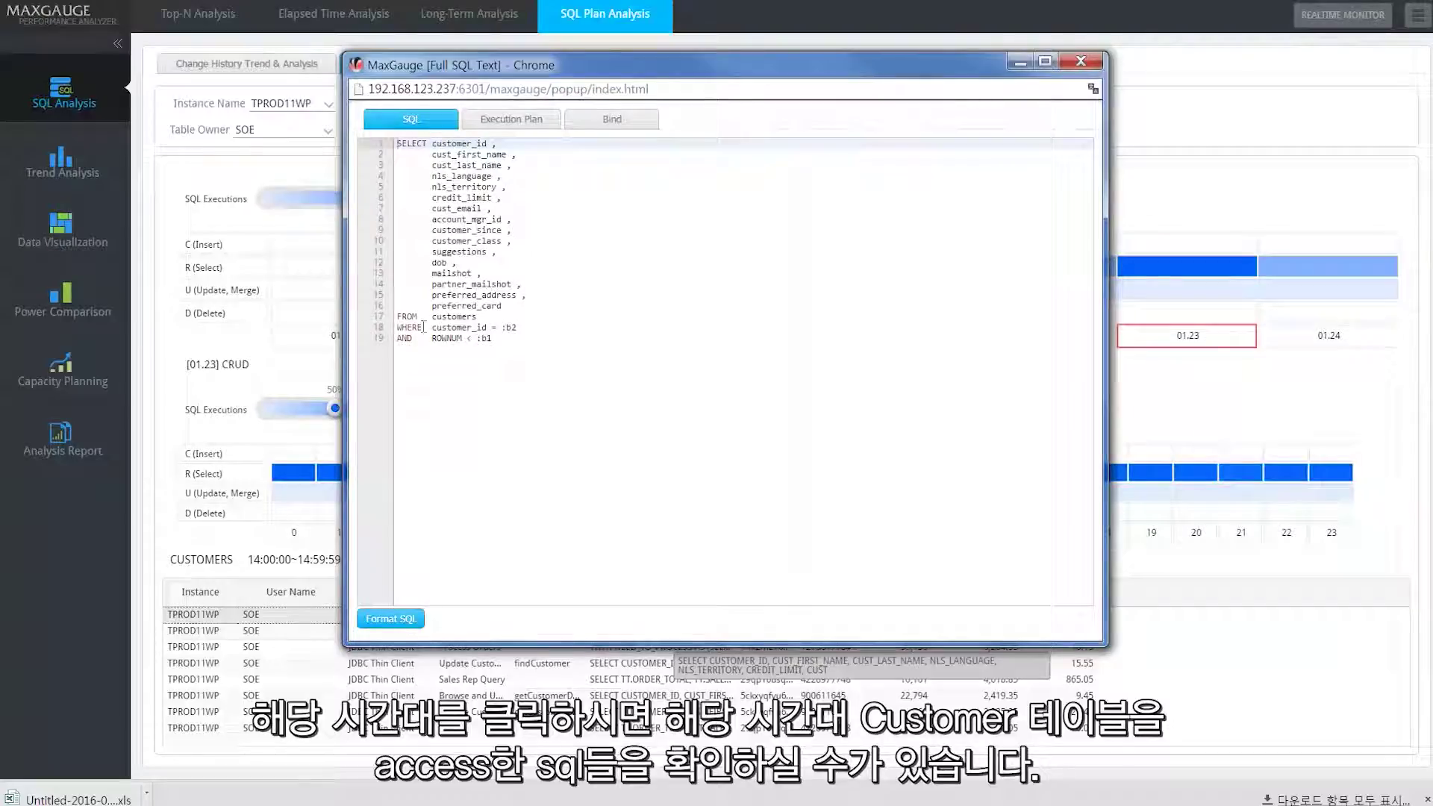
pyautogui.moveTo(435, 314); pyautogui.dragTo(476, 316)
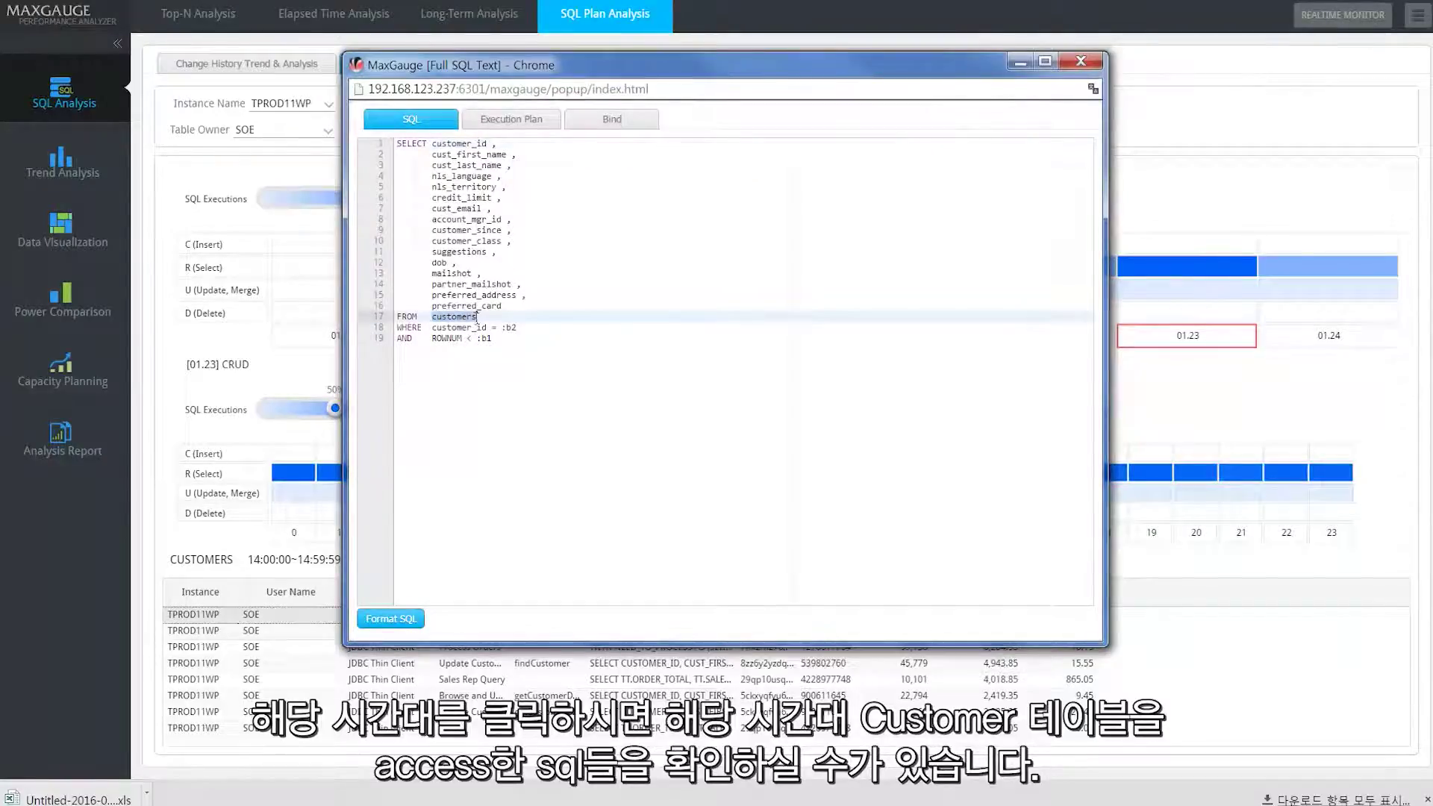
pyautogui.click(1079, 61)
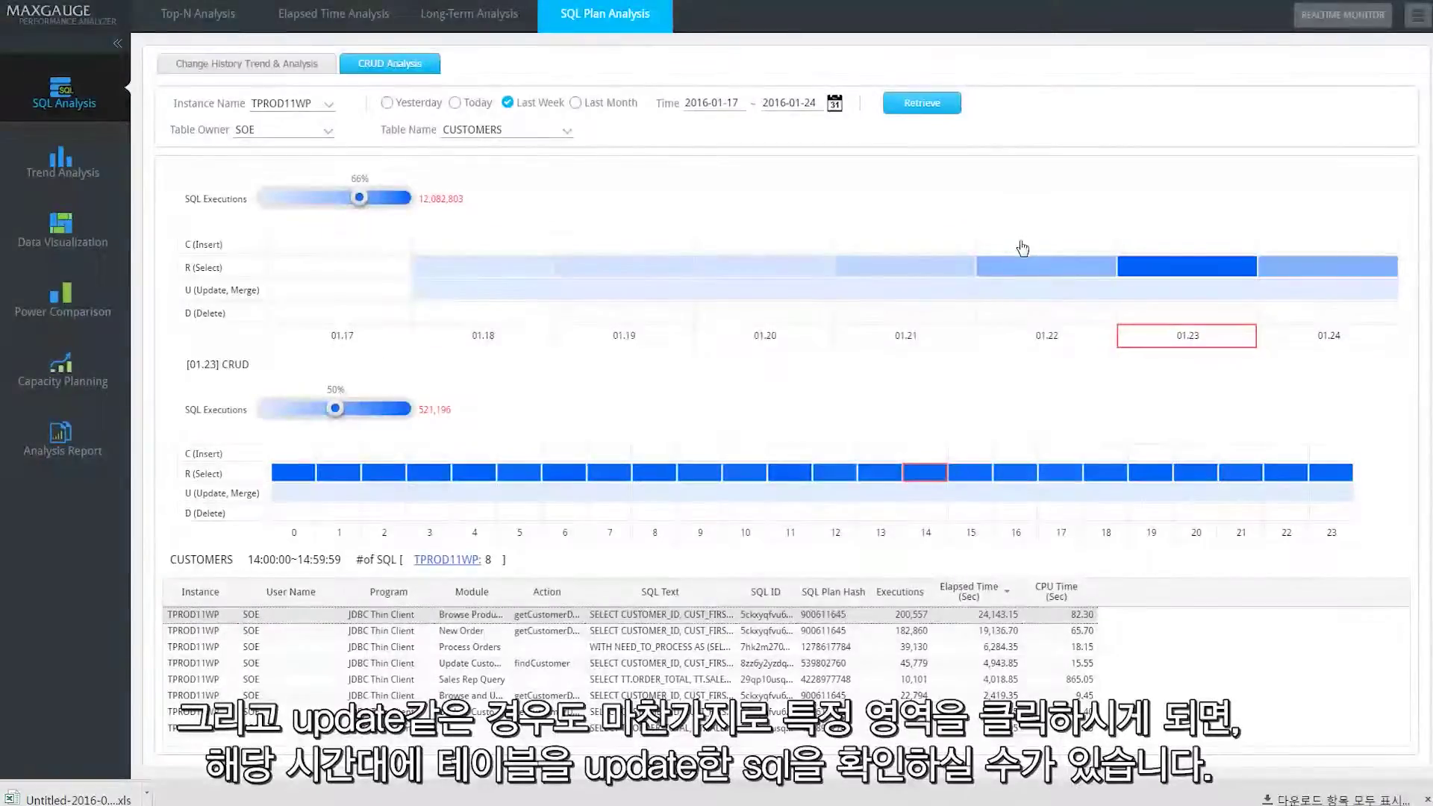
# Step: List the CUSTOMERS updates in hour 14 of 01.23 and examine the formatted full text of the UPDATE statement
pyautogui.click(915, 494)
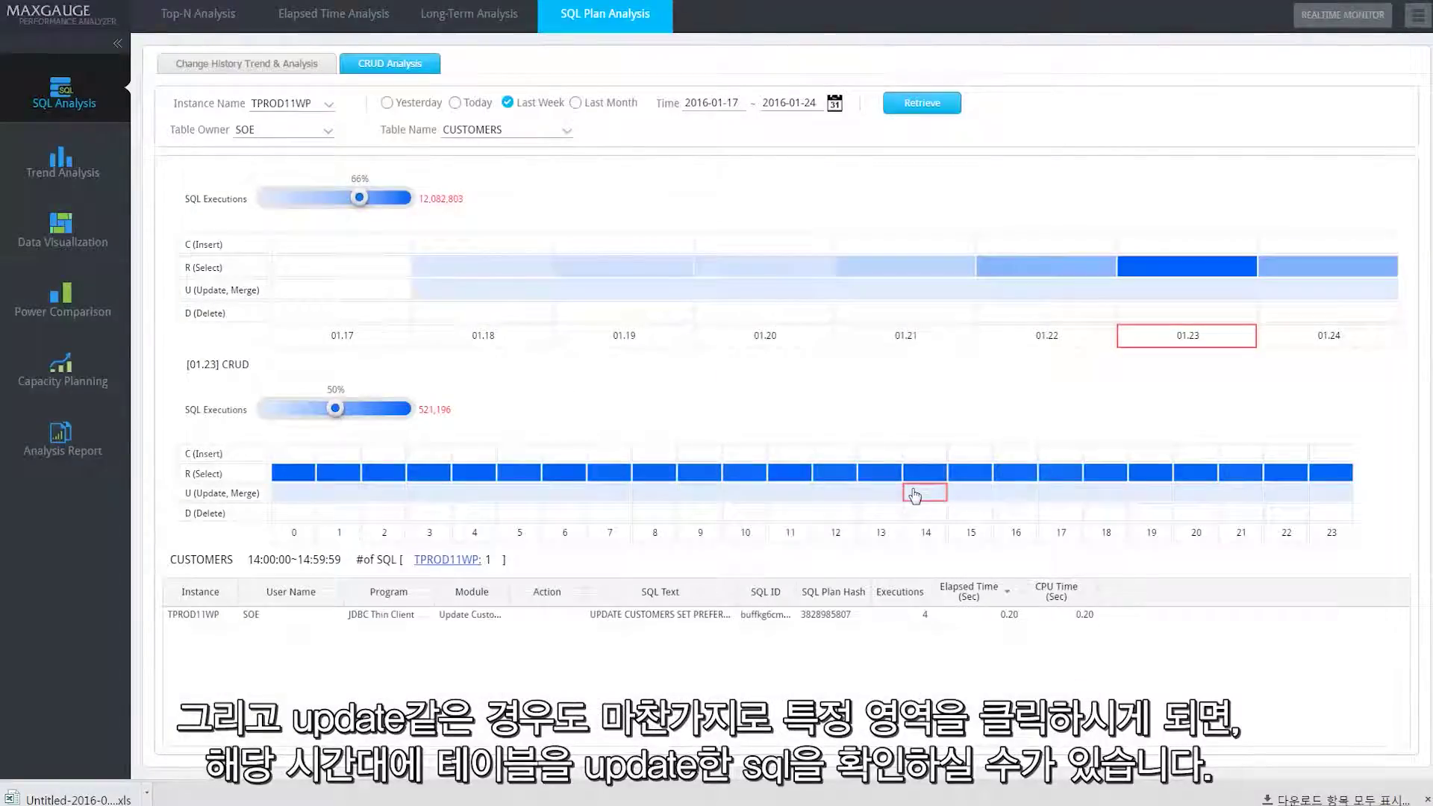
pyautogui.rightClick(705, 620)
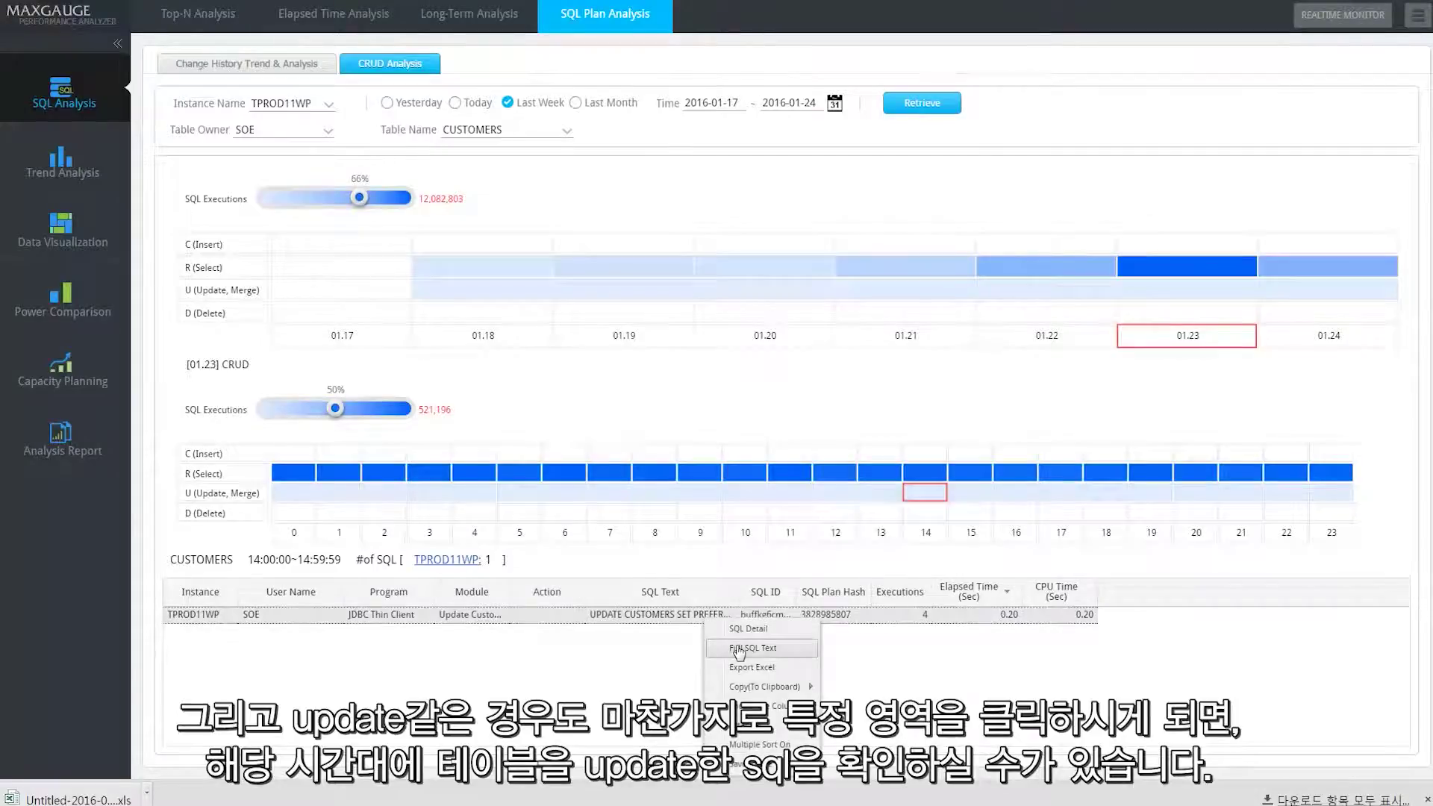
pyautogui.click(730, 628)
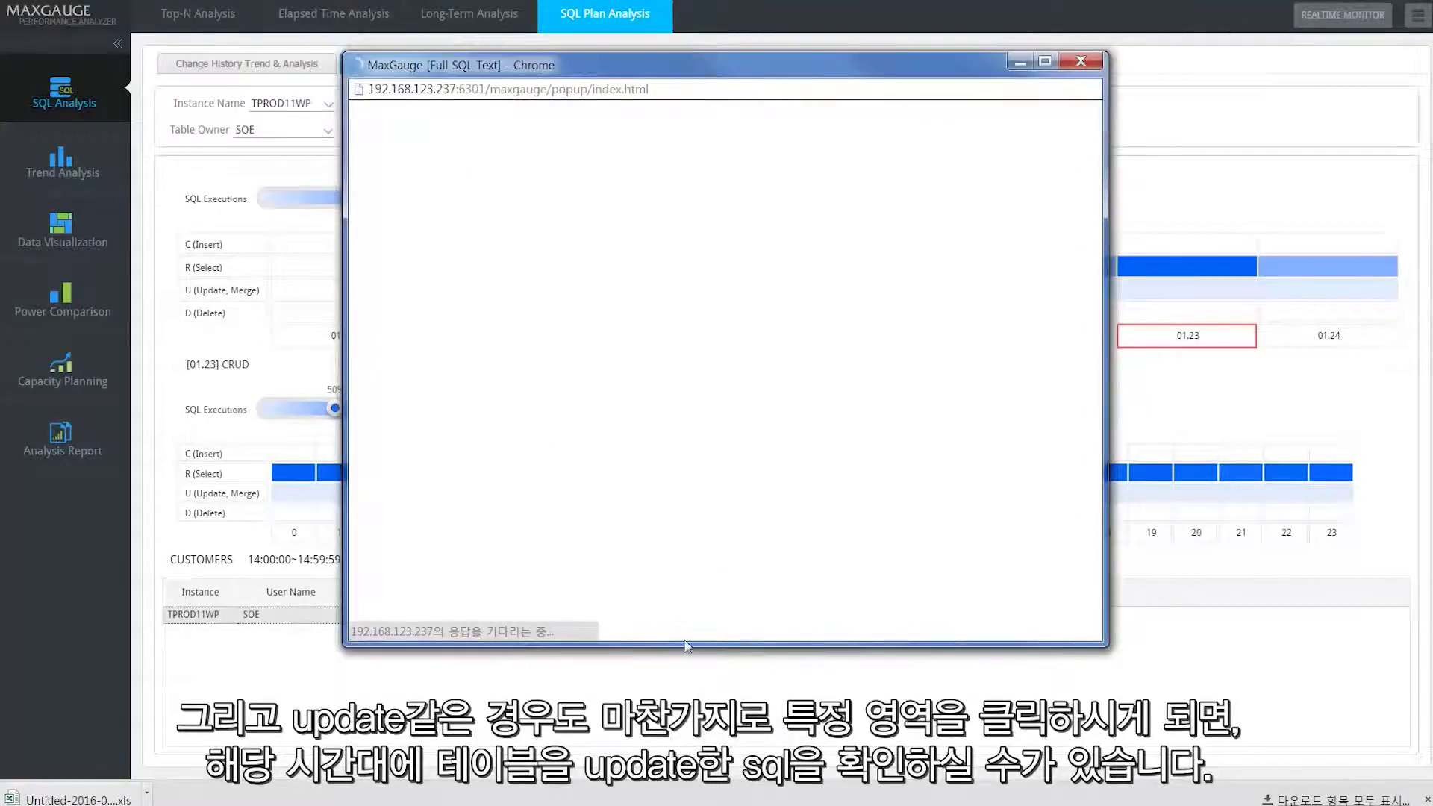
pyautogui.click(413, 620)
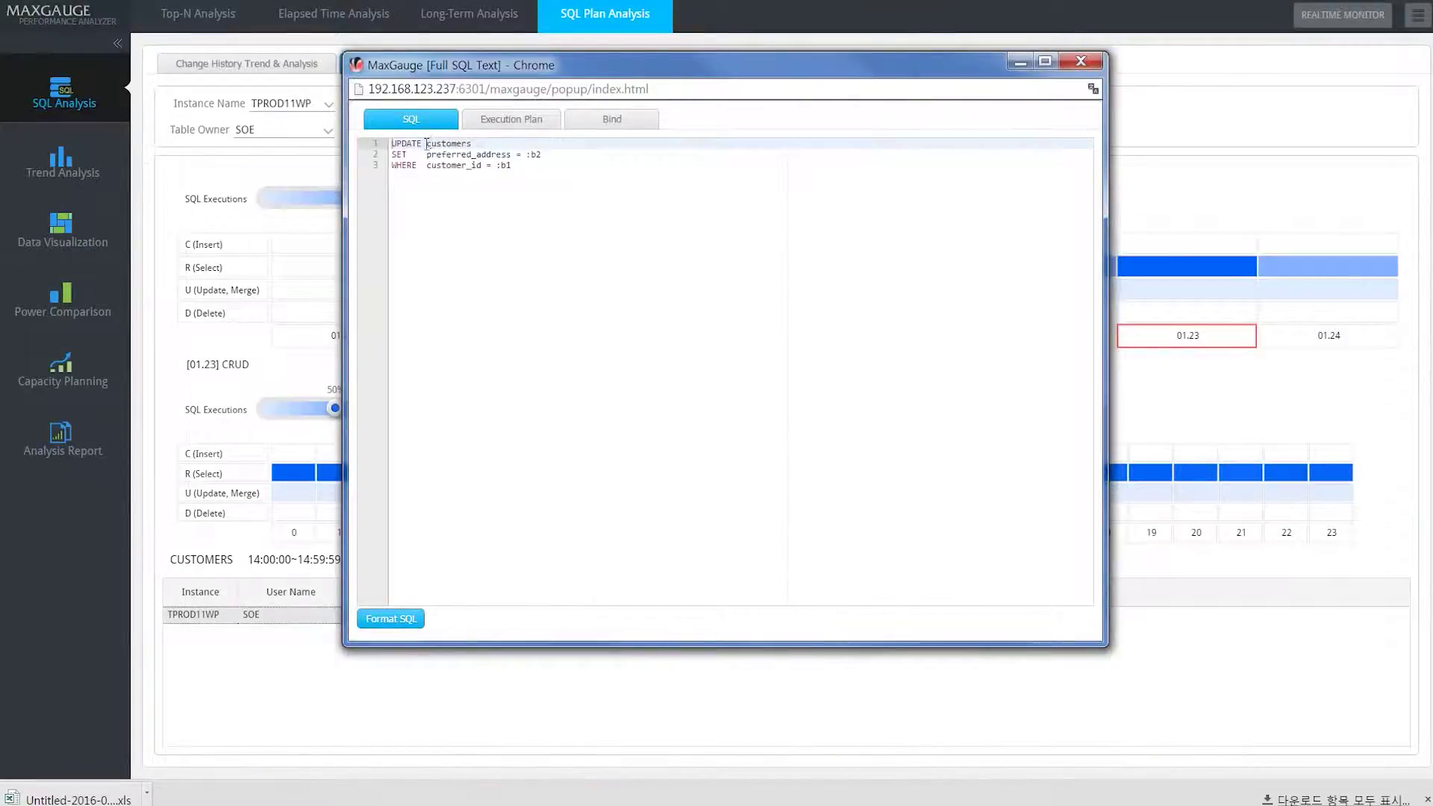
pyautogui.moveTo(427, 143); pyautogui.dragTo(462, 144)
pyautogui.click(1079, 60)
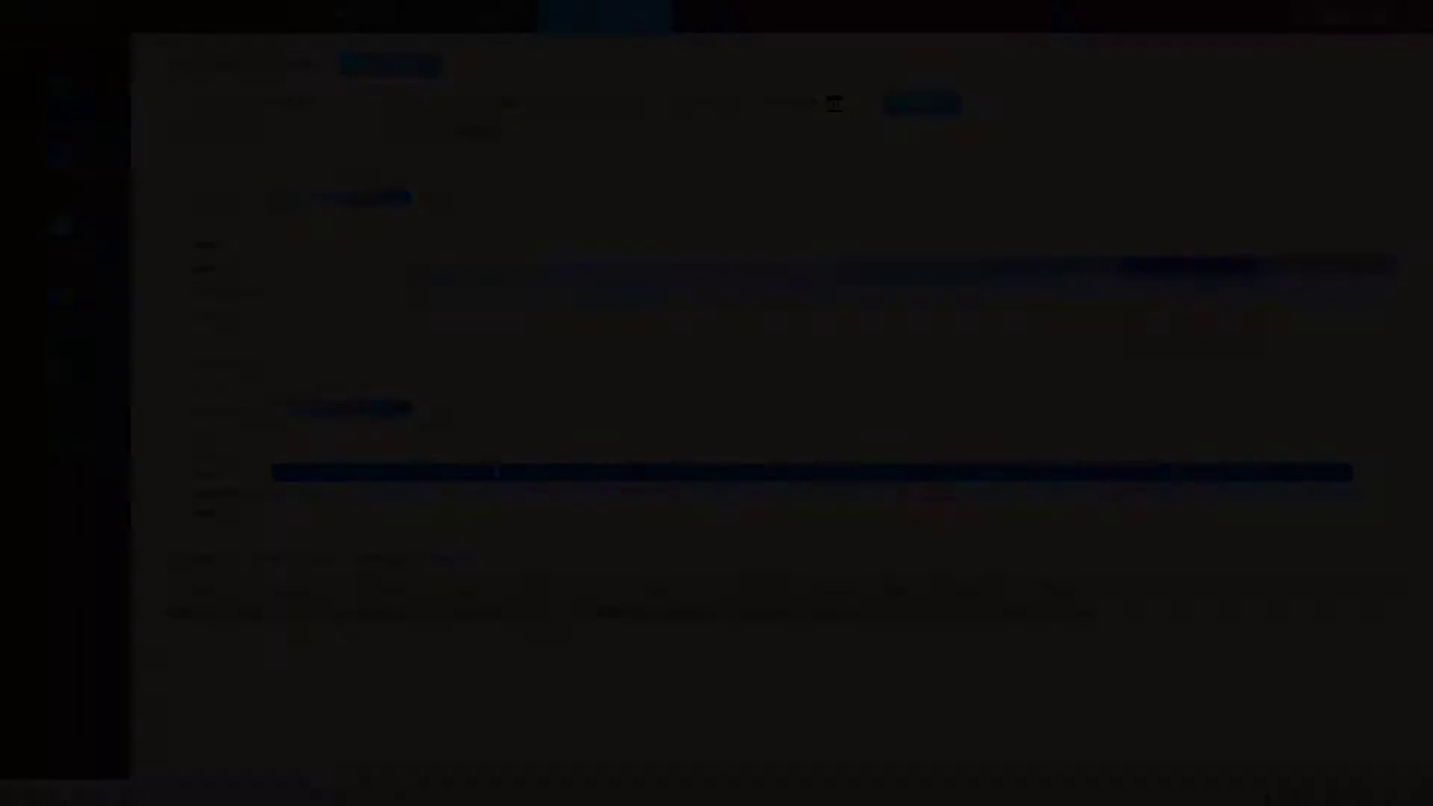